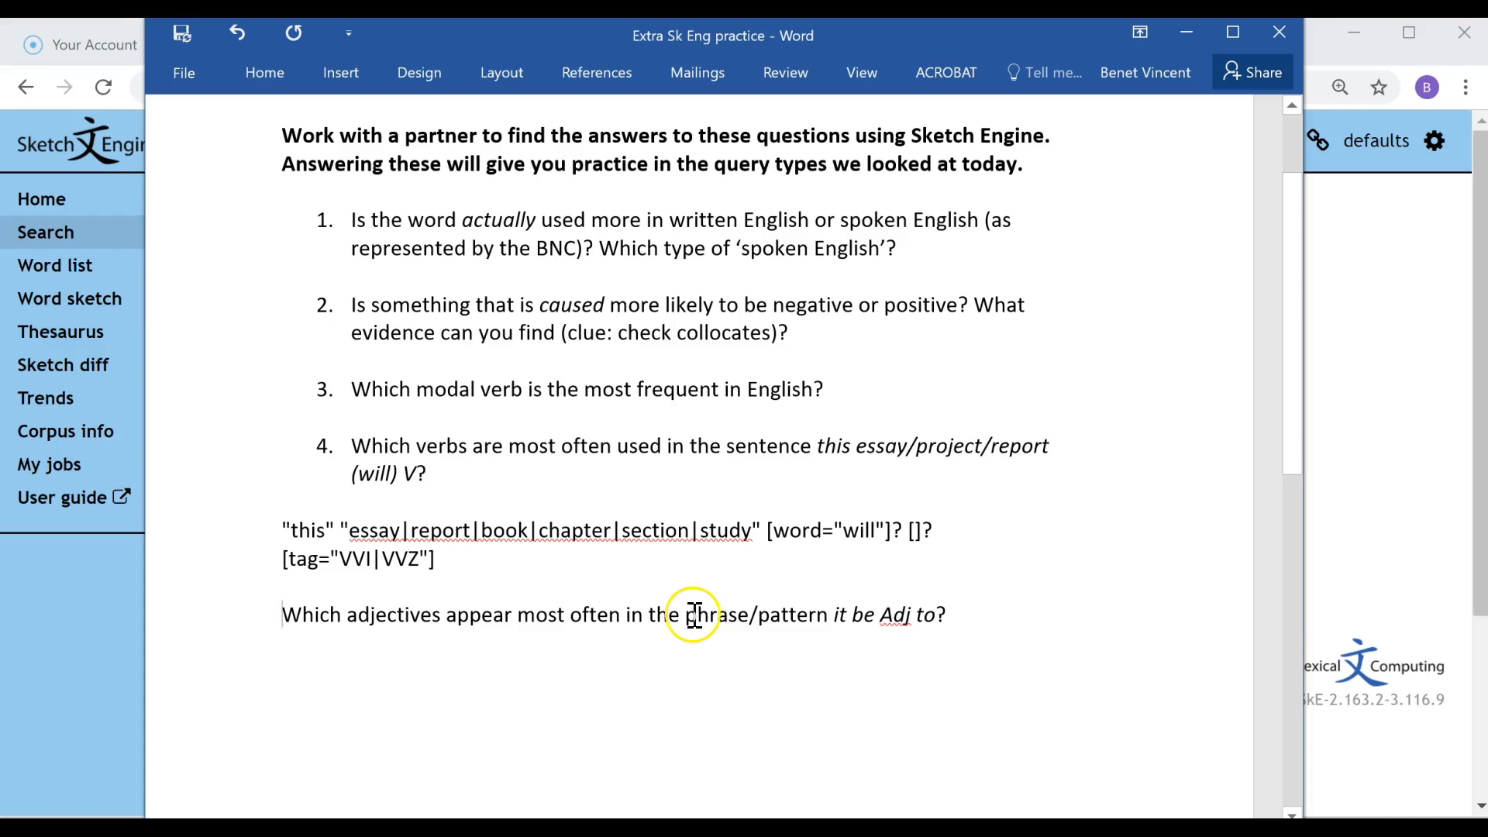
- Read the question on which adjectives appear most often in the pattern "it be Adj to"
drag(687, 616, 815, 616)
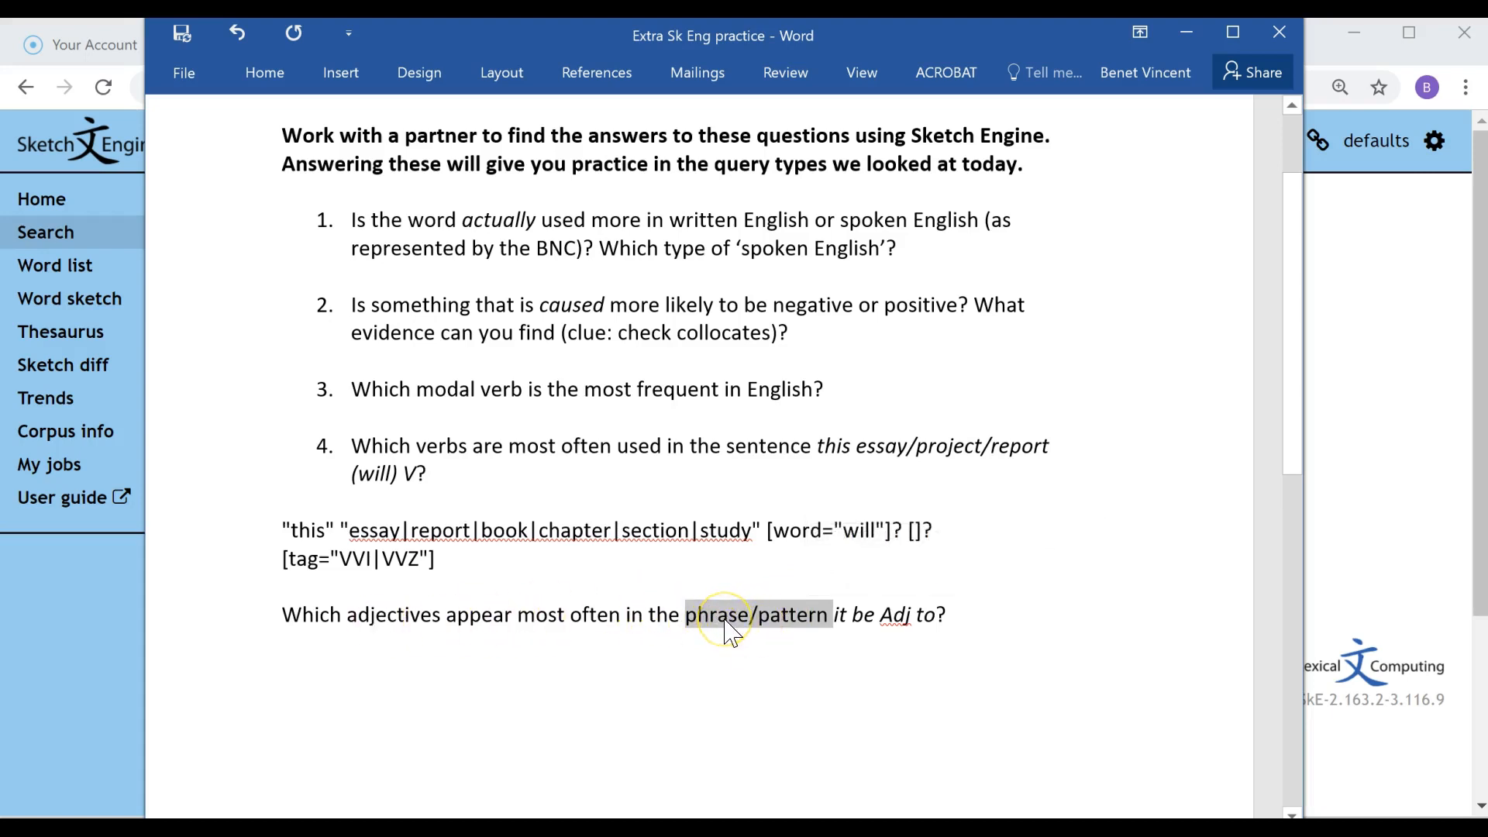
click(780, 616)
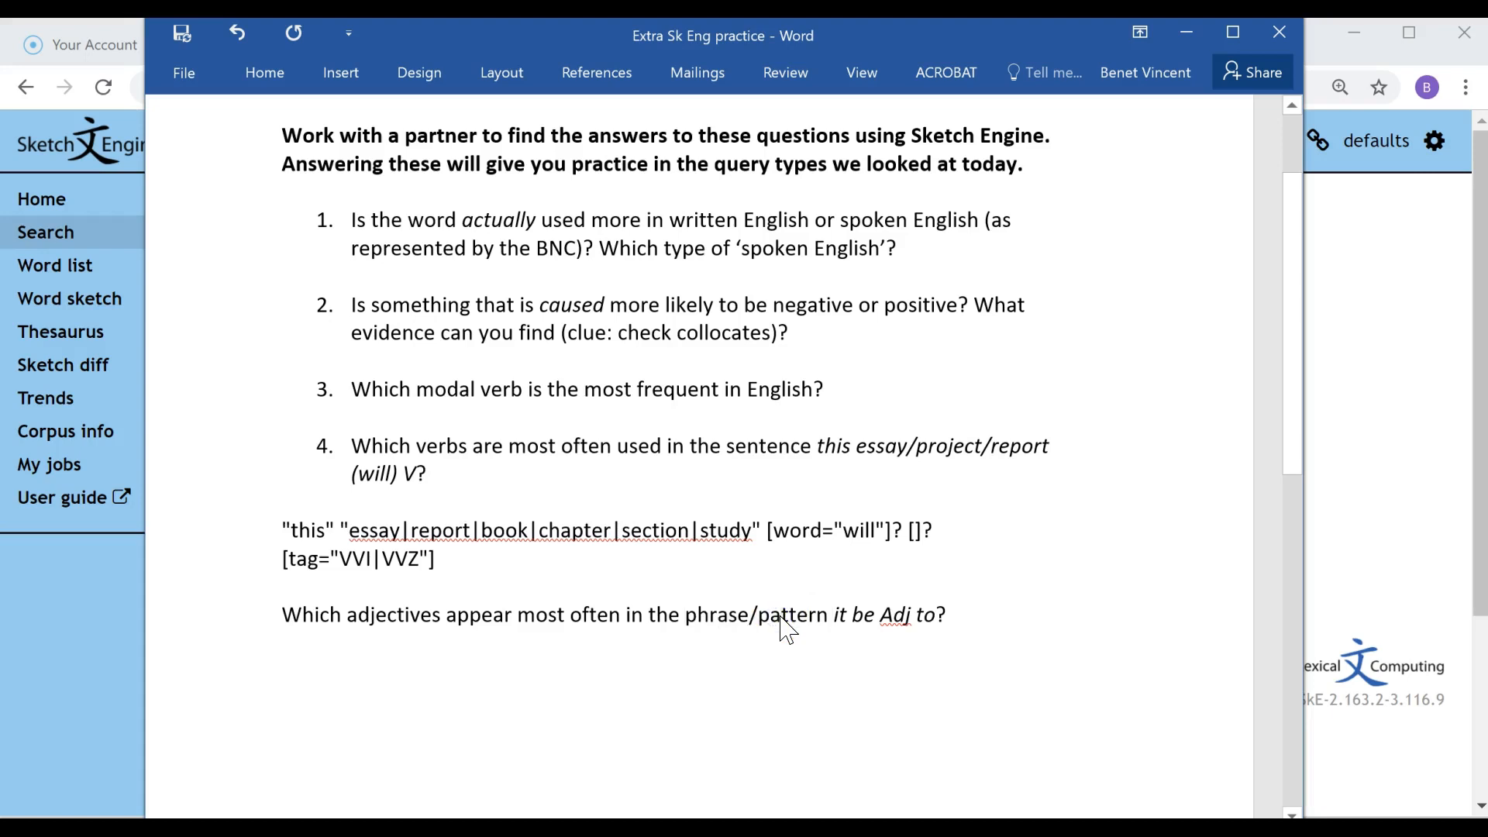
double_click(798, 623)
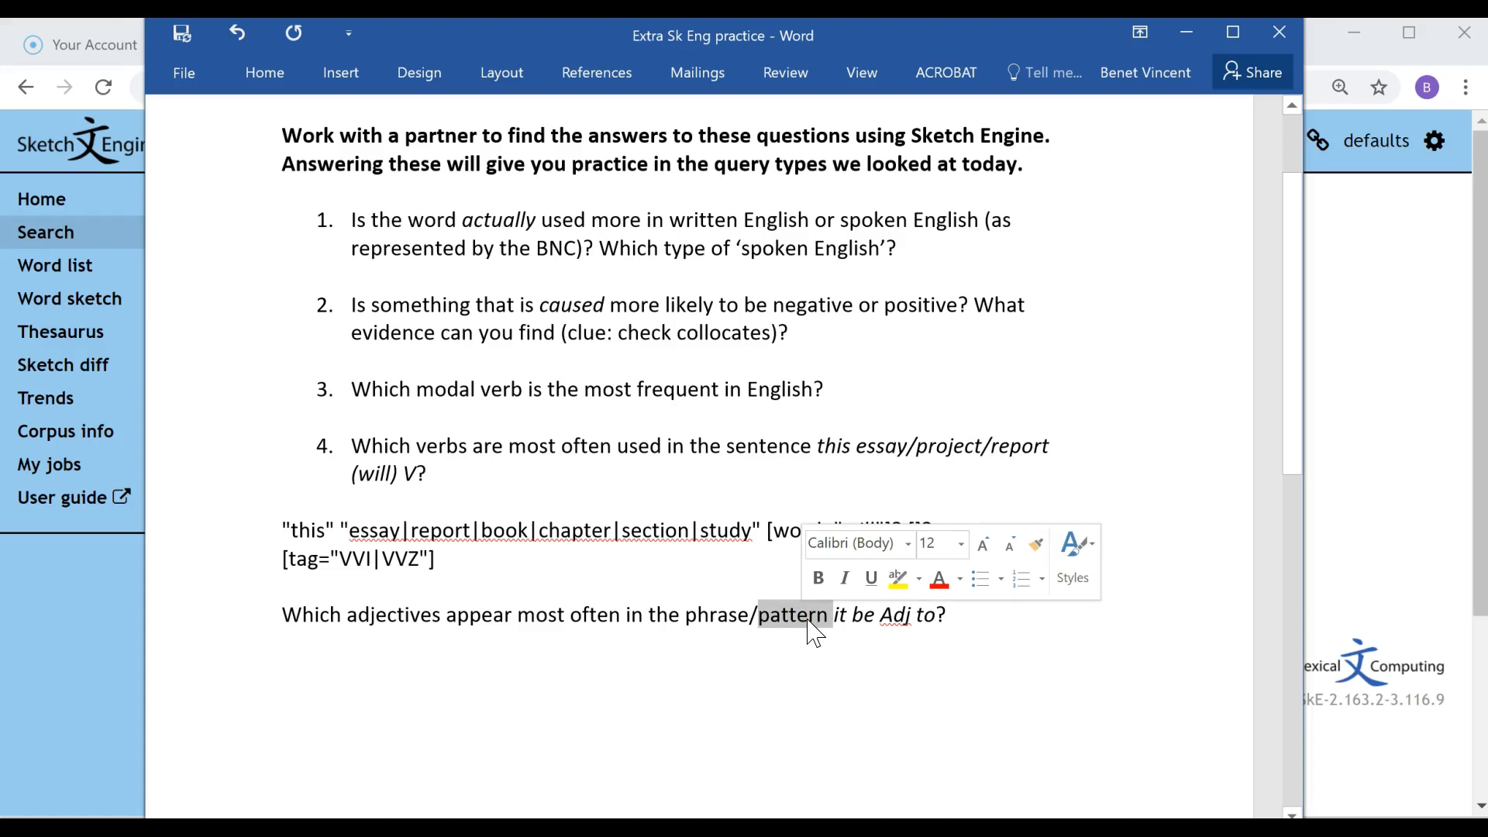
click(797, 623)
click(997, 619)
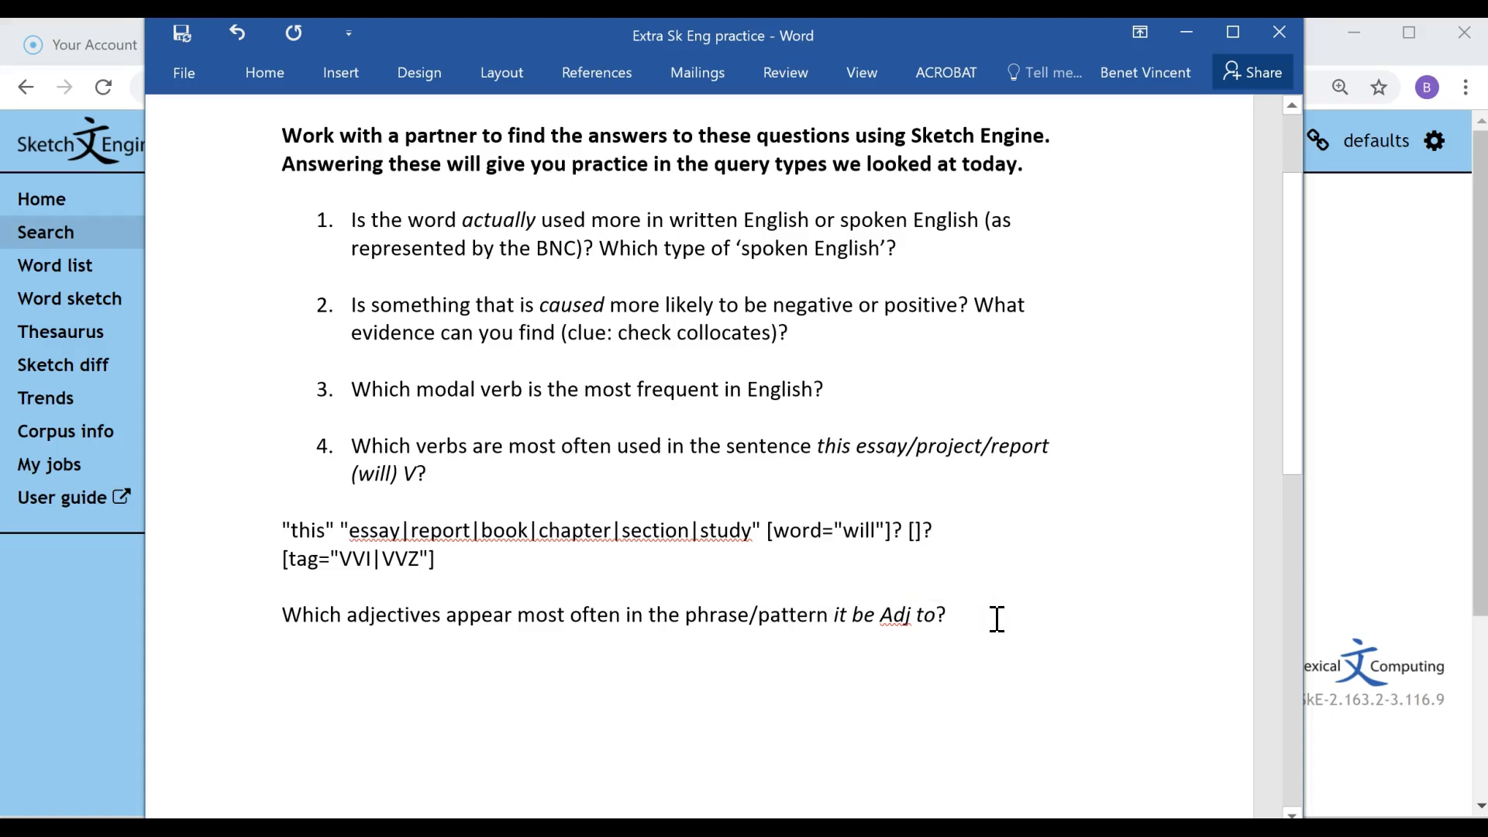
key(Left)
key(ctrl+shift+Left)
key(ctrl+shift+Left)
key(ctrl+shift+Left)
key(ctrl+shift+Left)
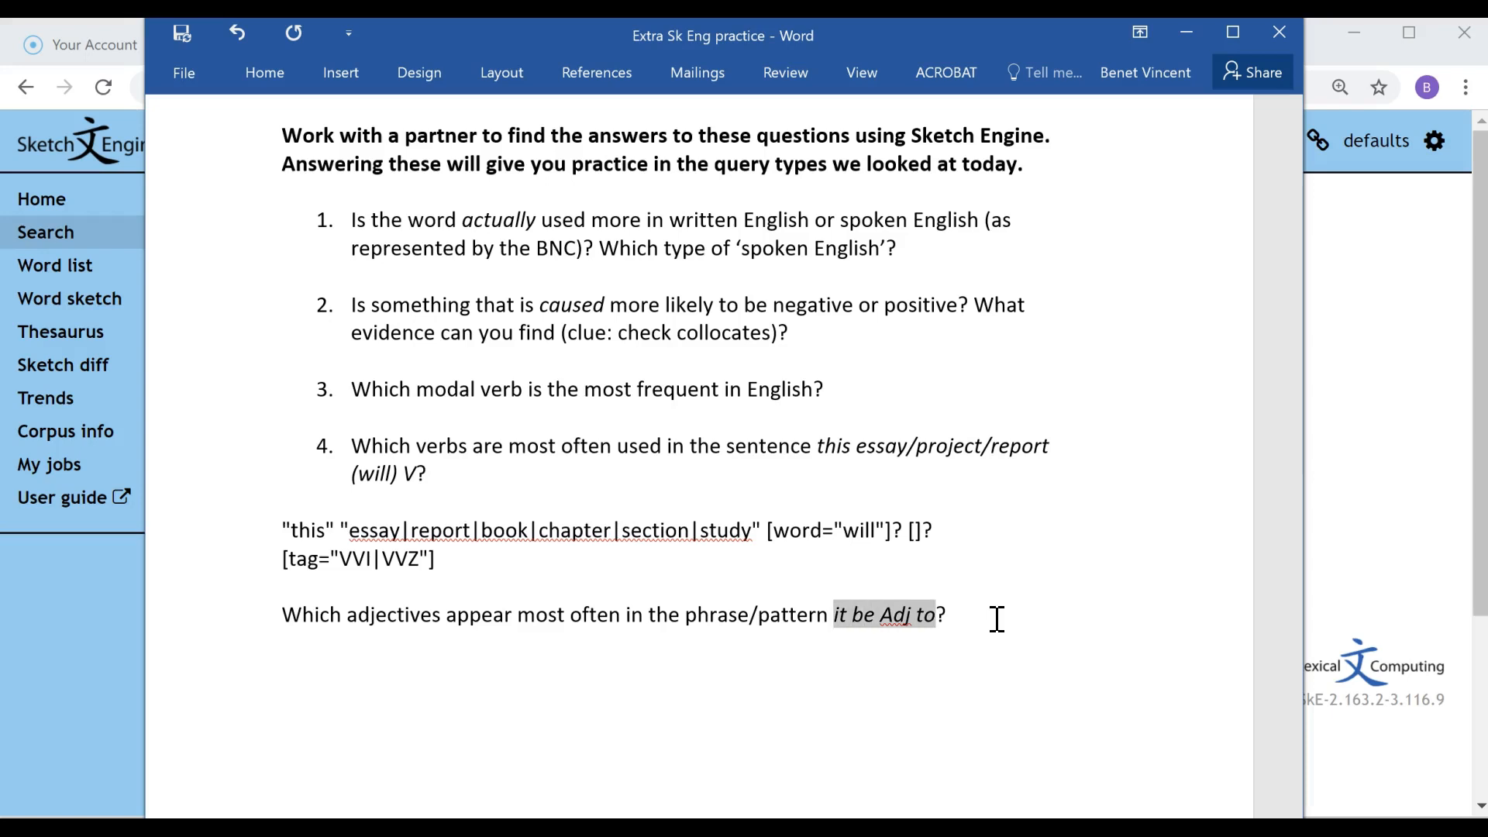
- Below the question, list "It is Adj to", "It was Adj to", "It will be Adj to" and "It has been Adj to" on separate lines
click(997, 619)
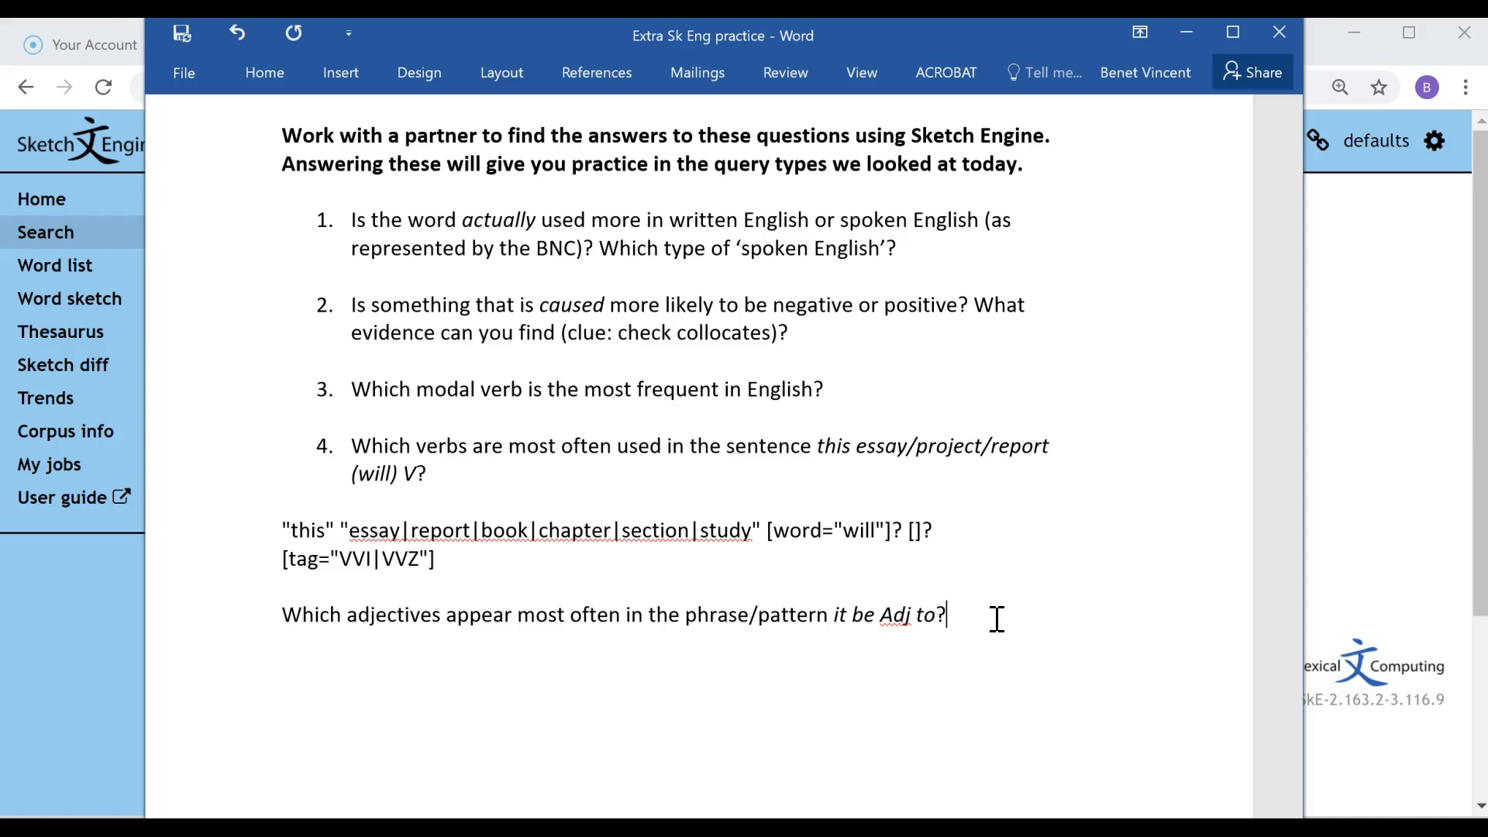
key(Return)
text(It is Adj to)
key(Return)
text(It was )
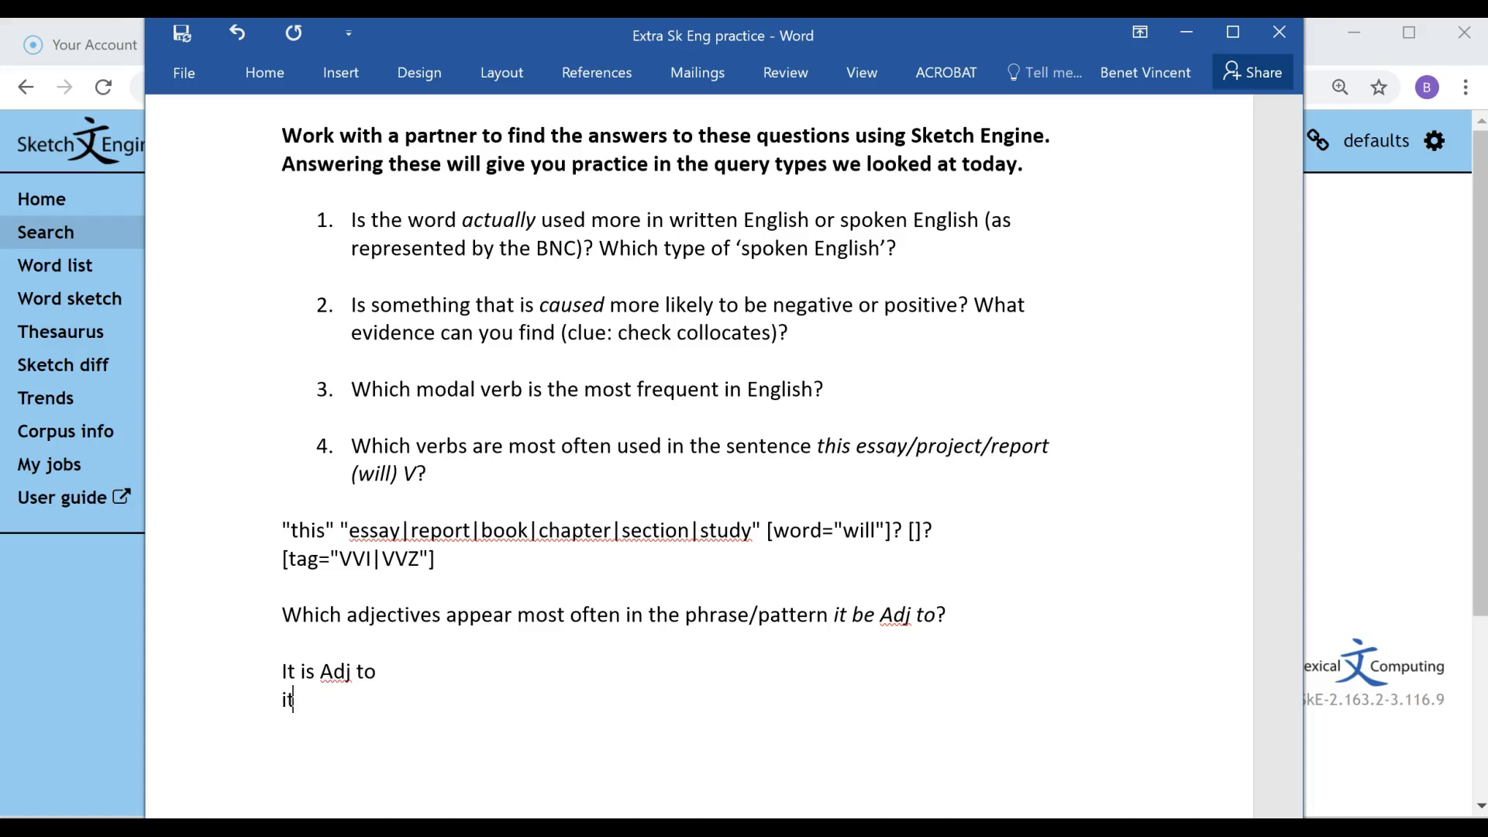
text(Adj to)
key(Return)
text(It )
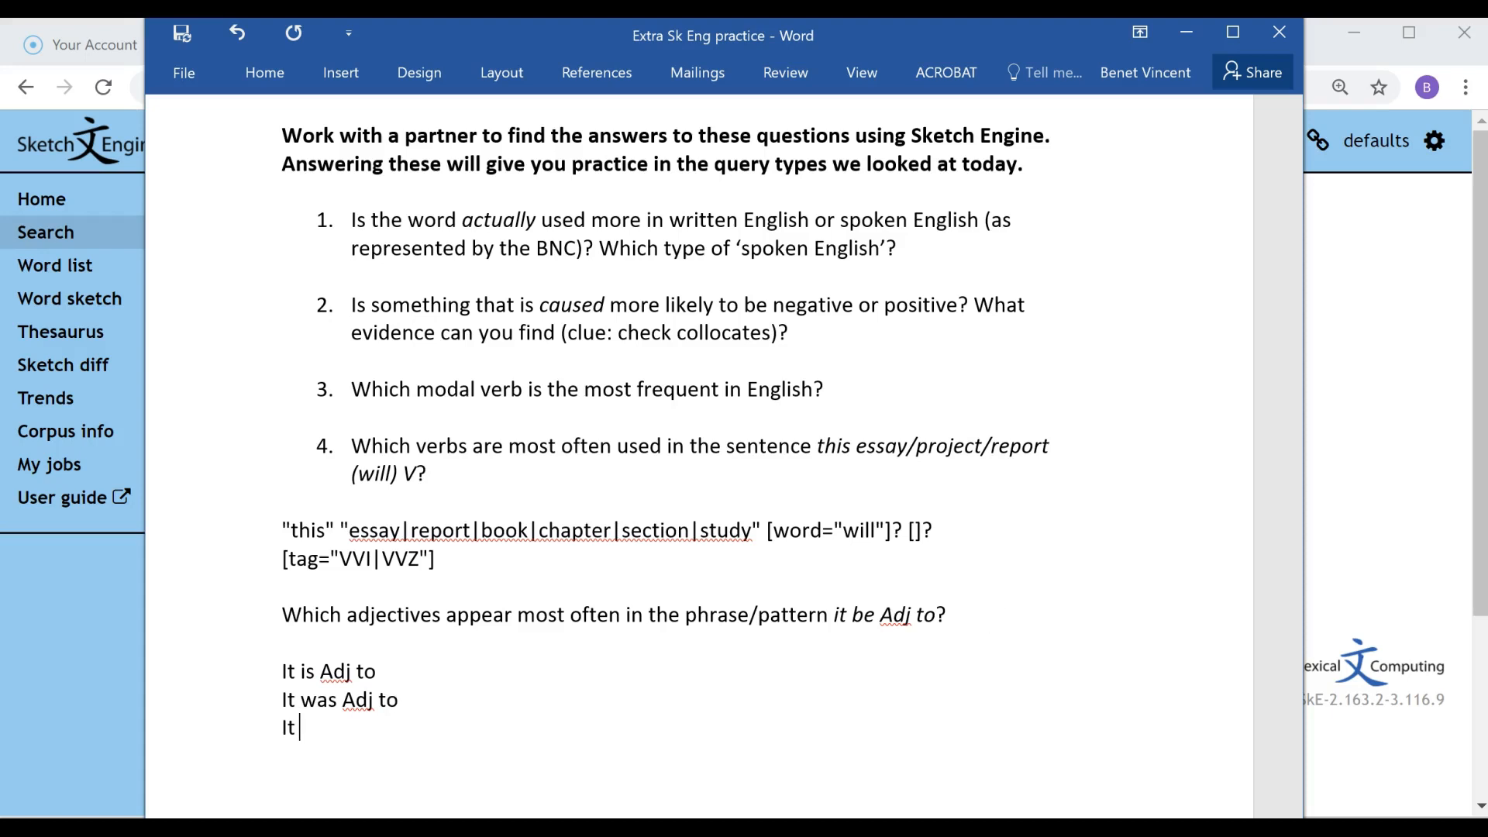
text(will be Adj to)
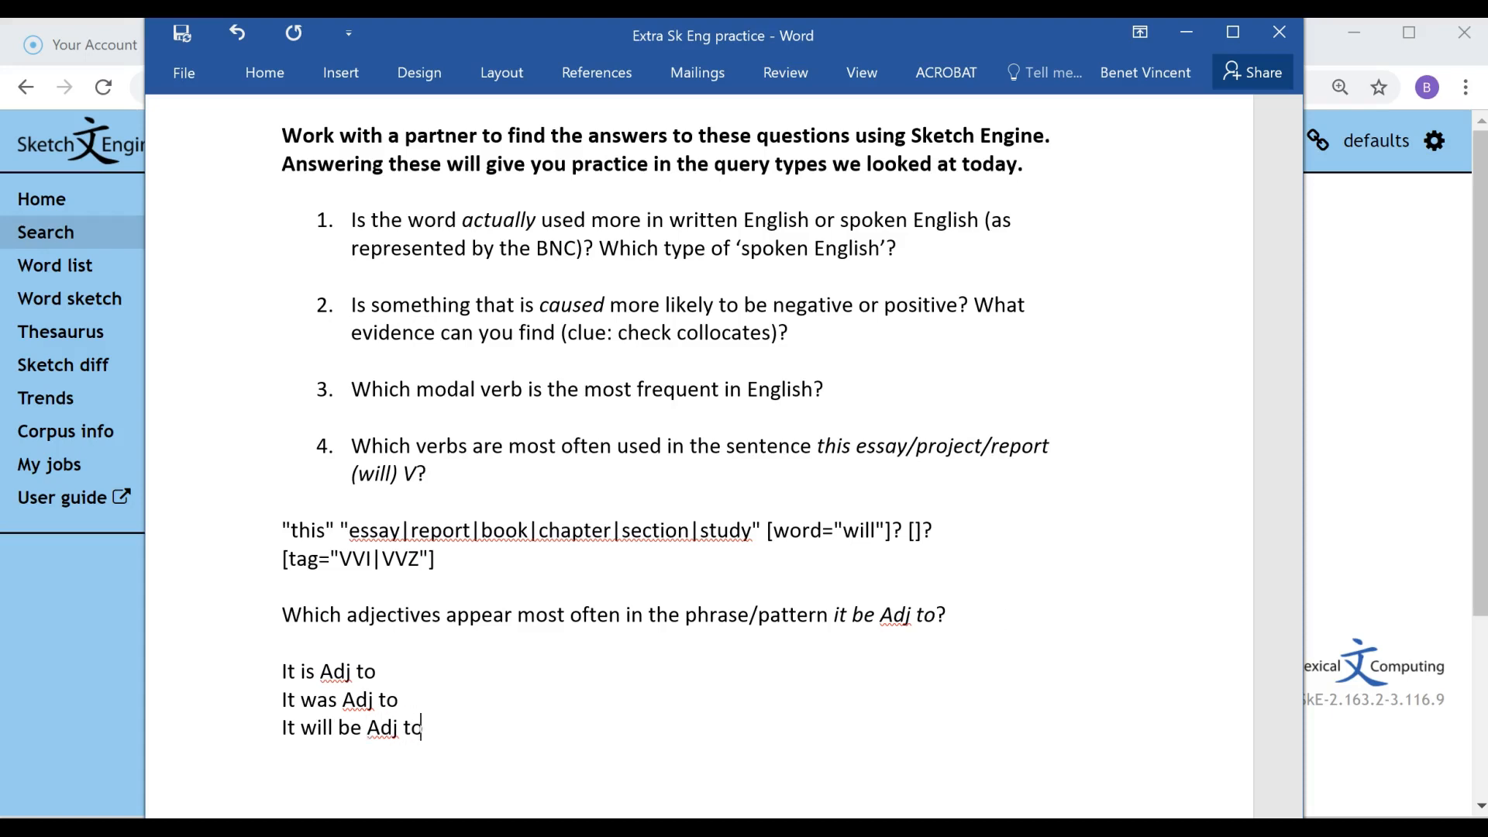
key(Return)
text(It has been)
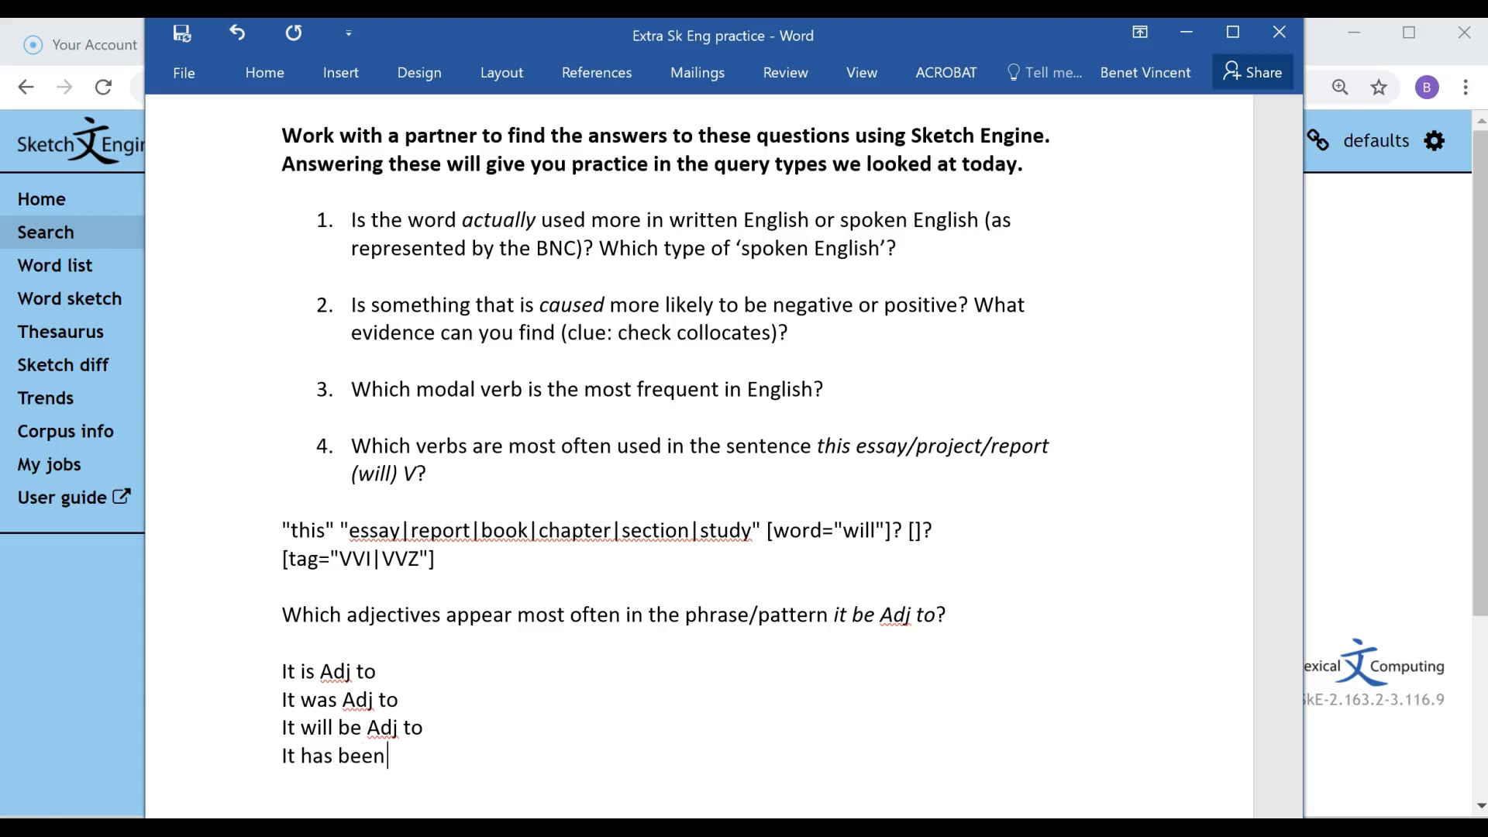
text( Adj to)
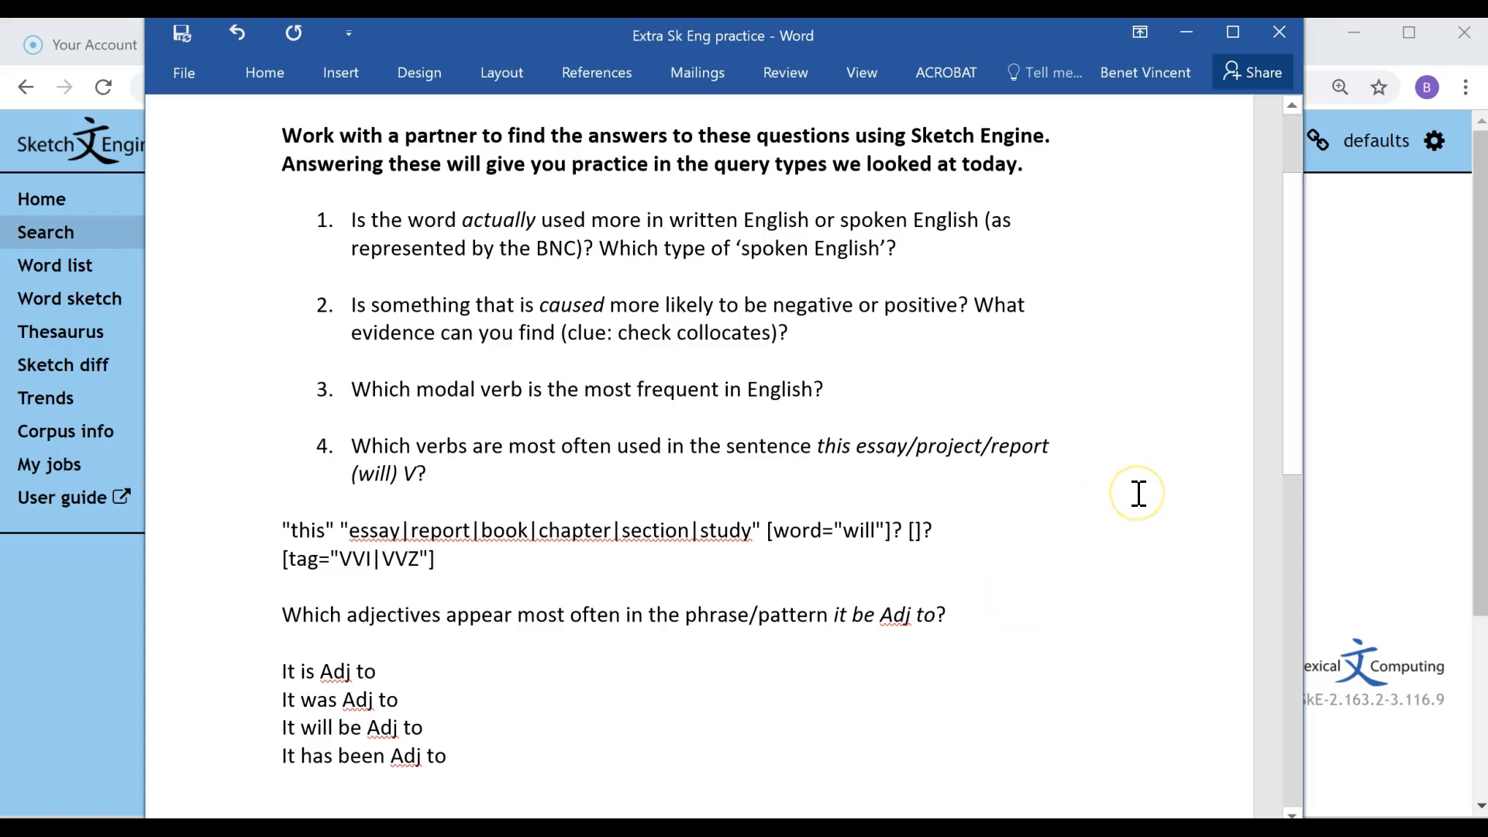
- Switch to Sketch Engine and fill the CQL query with "it" [tag="VB.*"] [tag="JJ.*"] "to"
click(1387, 489)
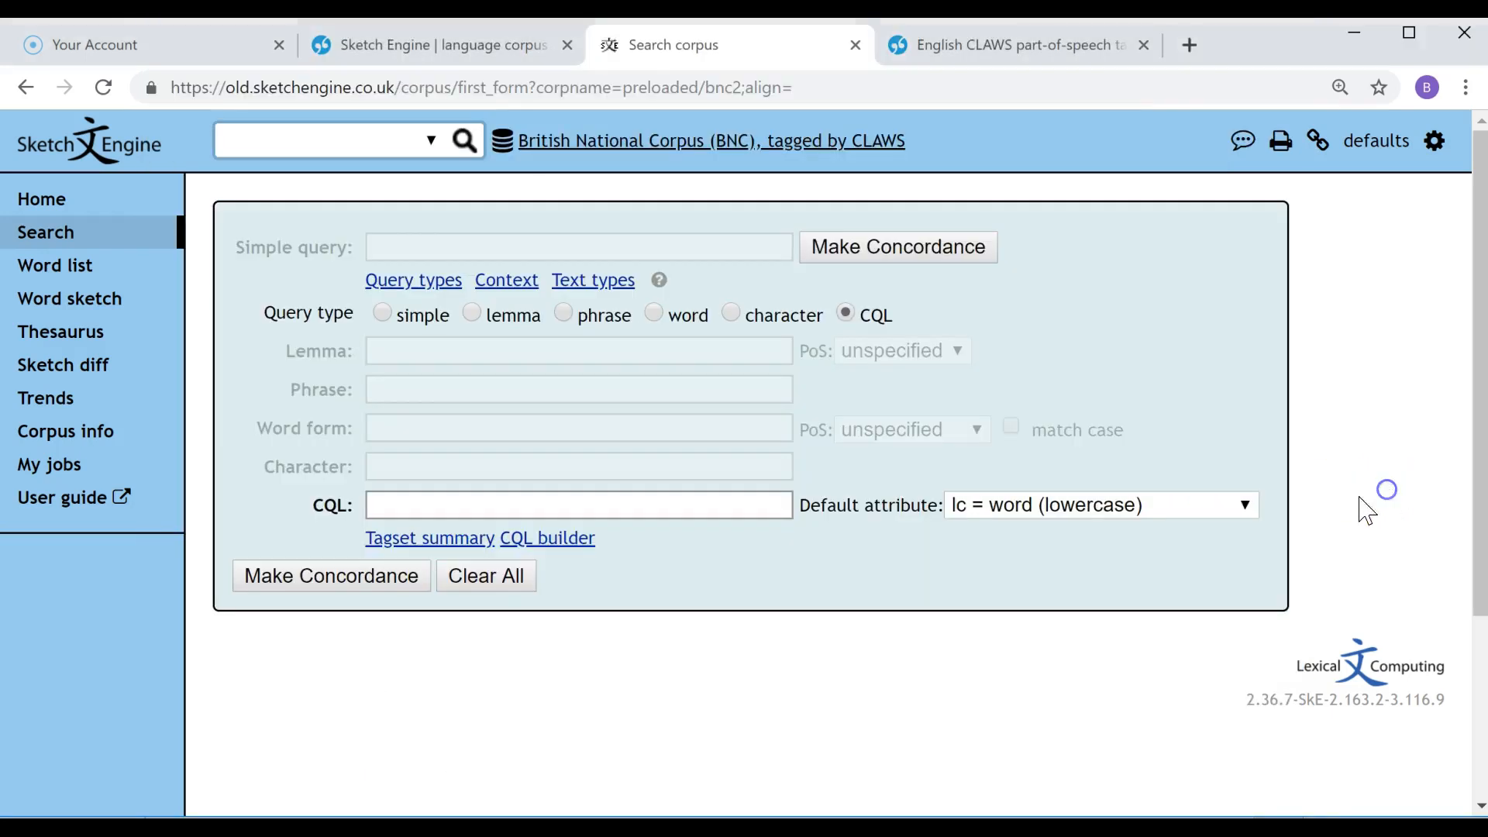
click(396, 506)
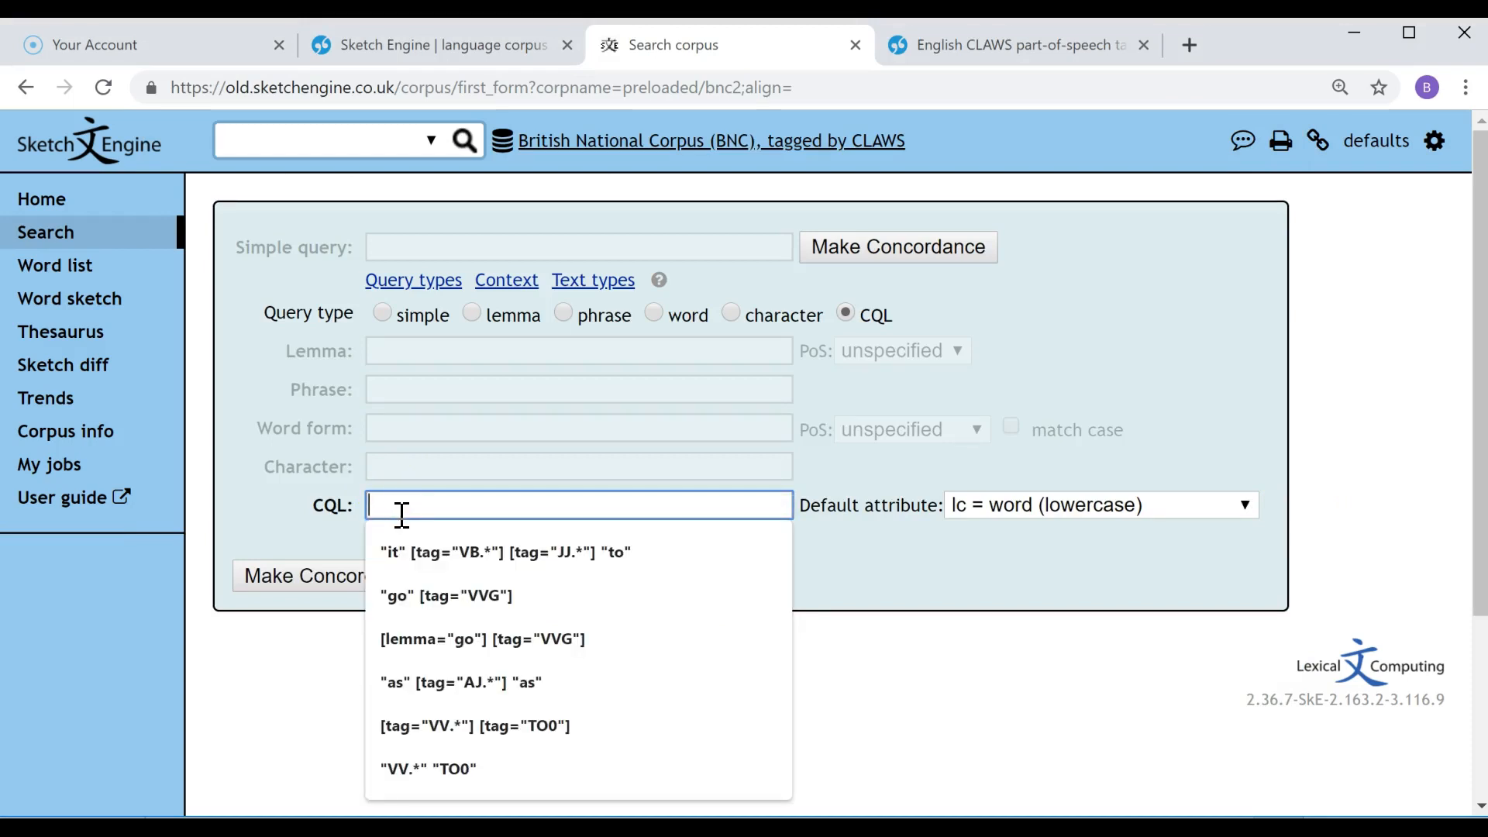
text("it")
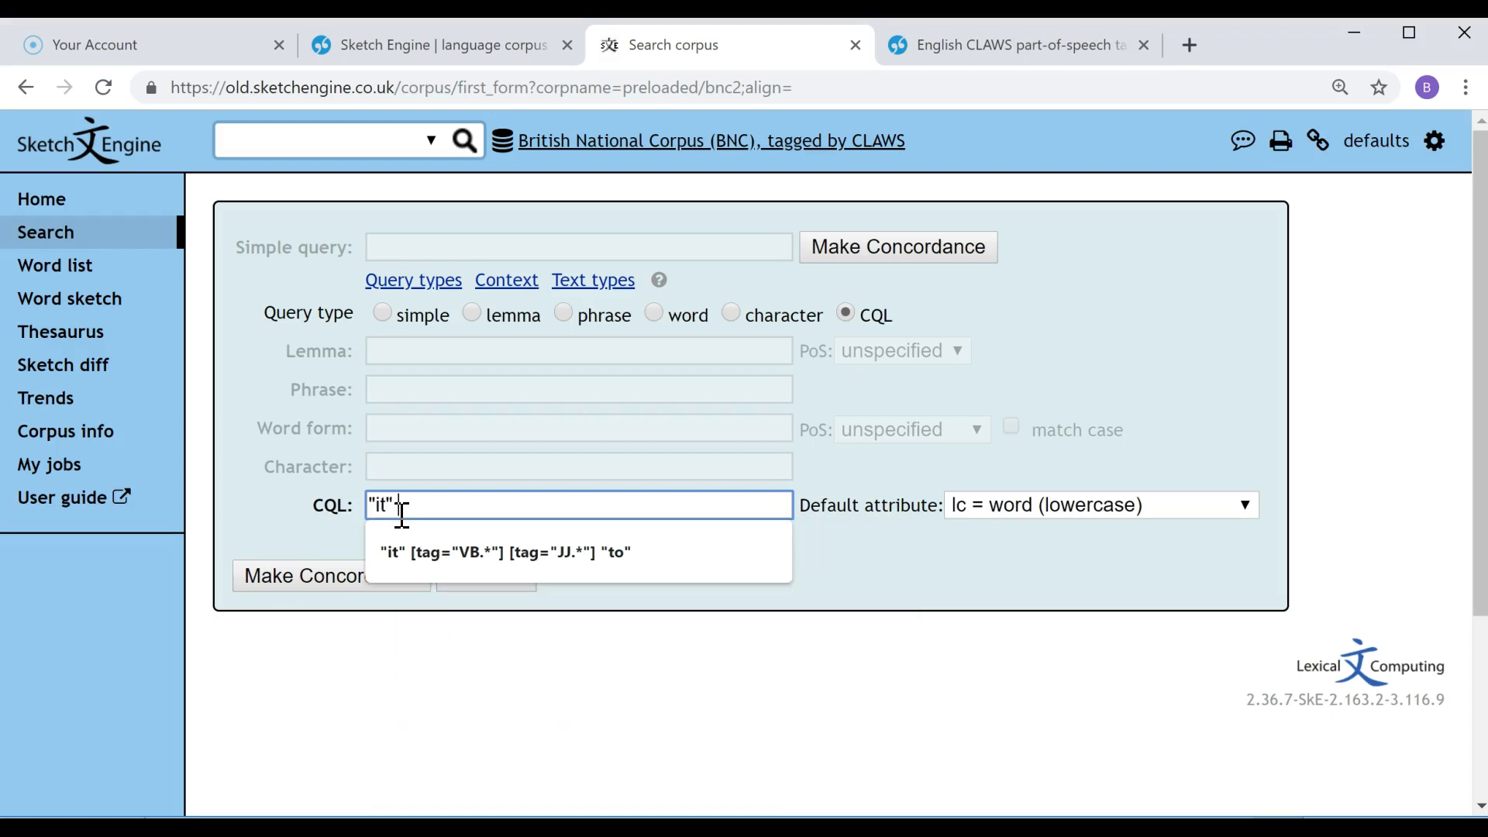
key(Down)
click(682, 504)
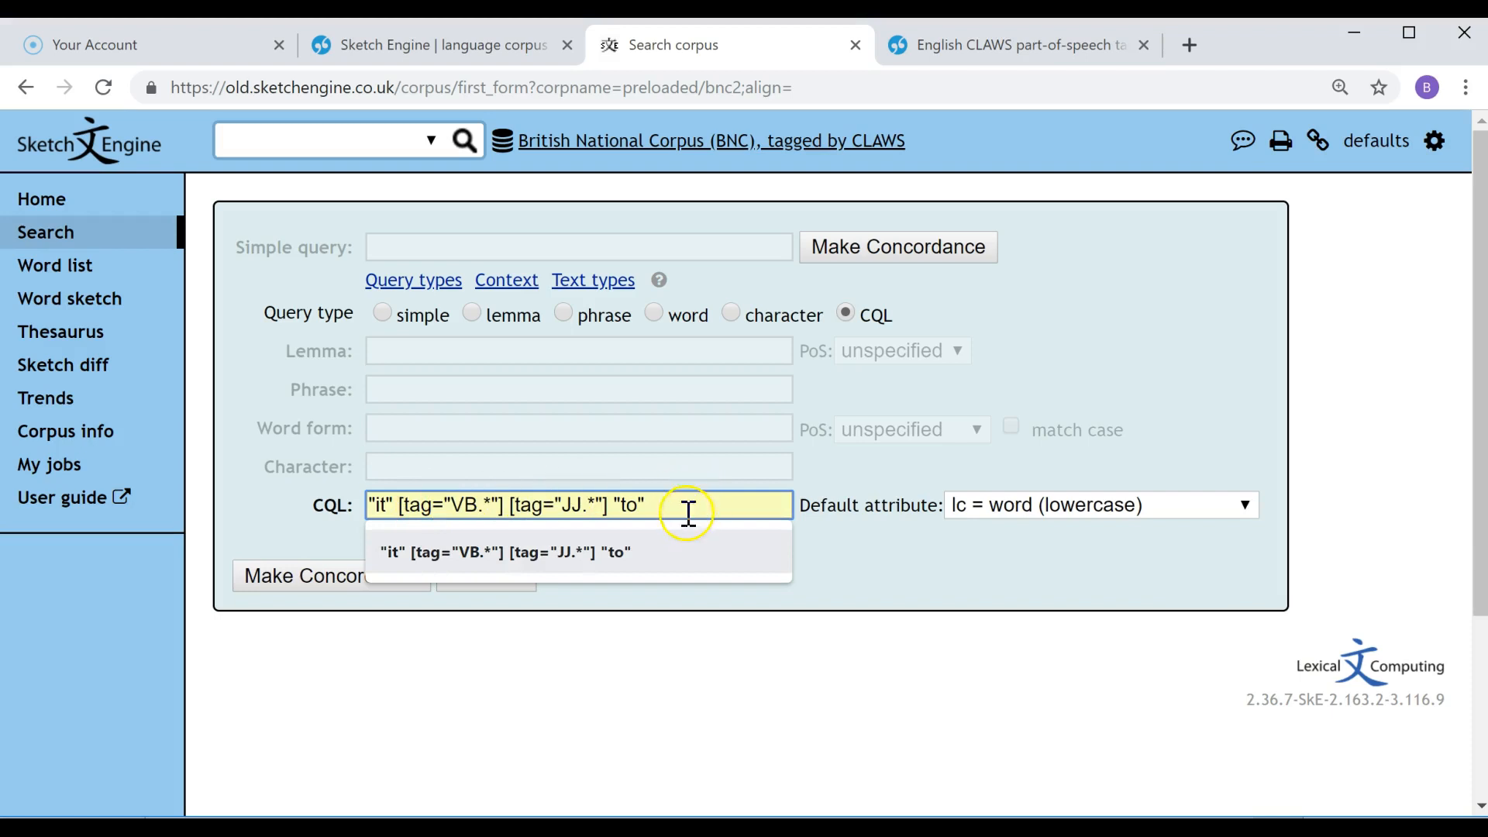
click(615, 551)
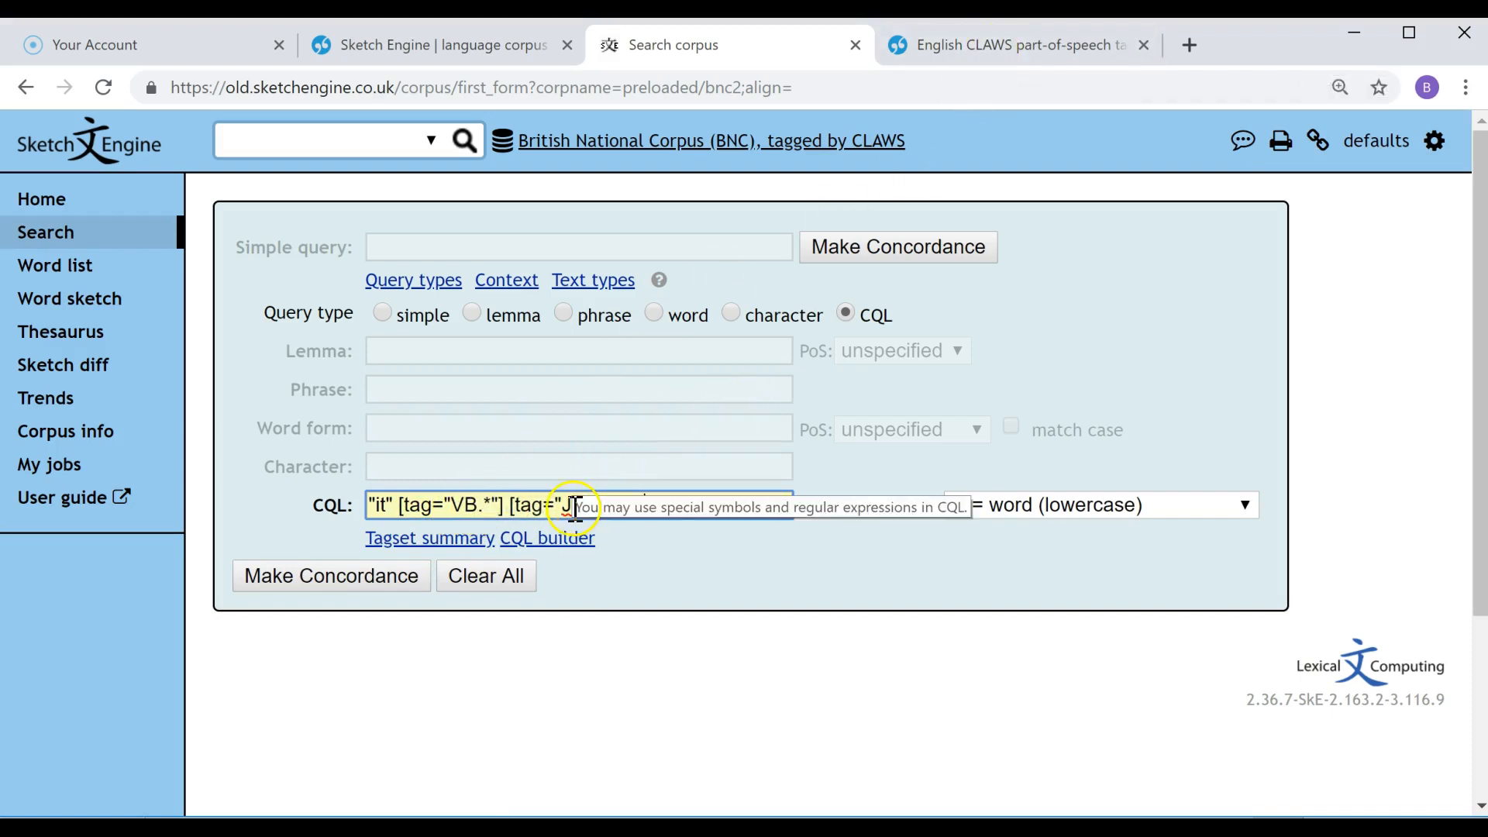
- Look up the adjective tags in the English CLAWS tagset page by searching it for "adj"
click(940, 45)
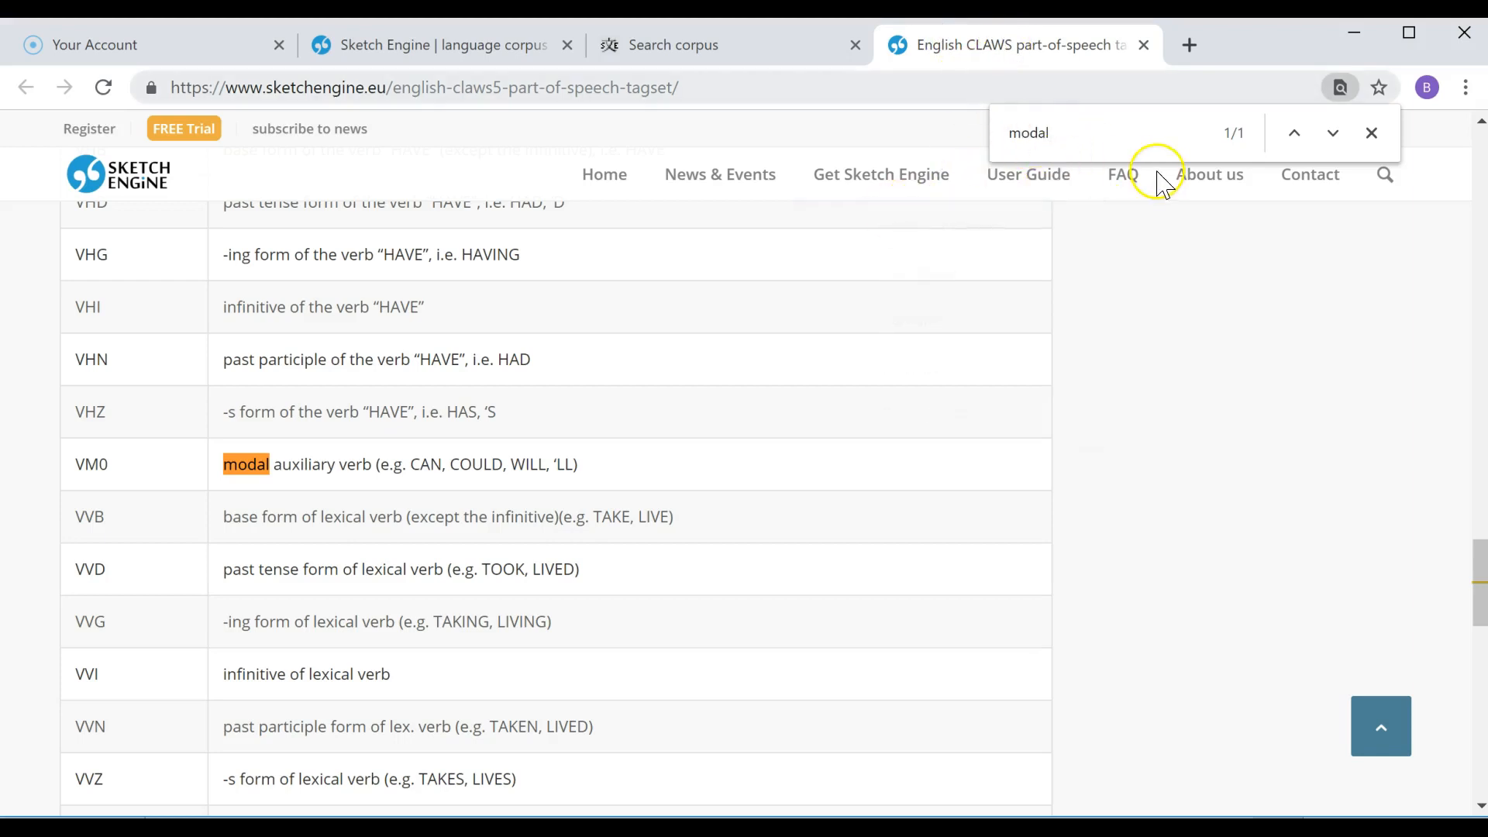
double_click(1011, 141)
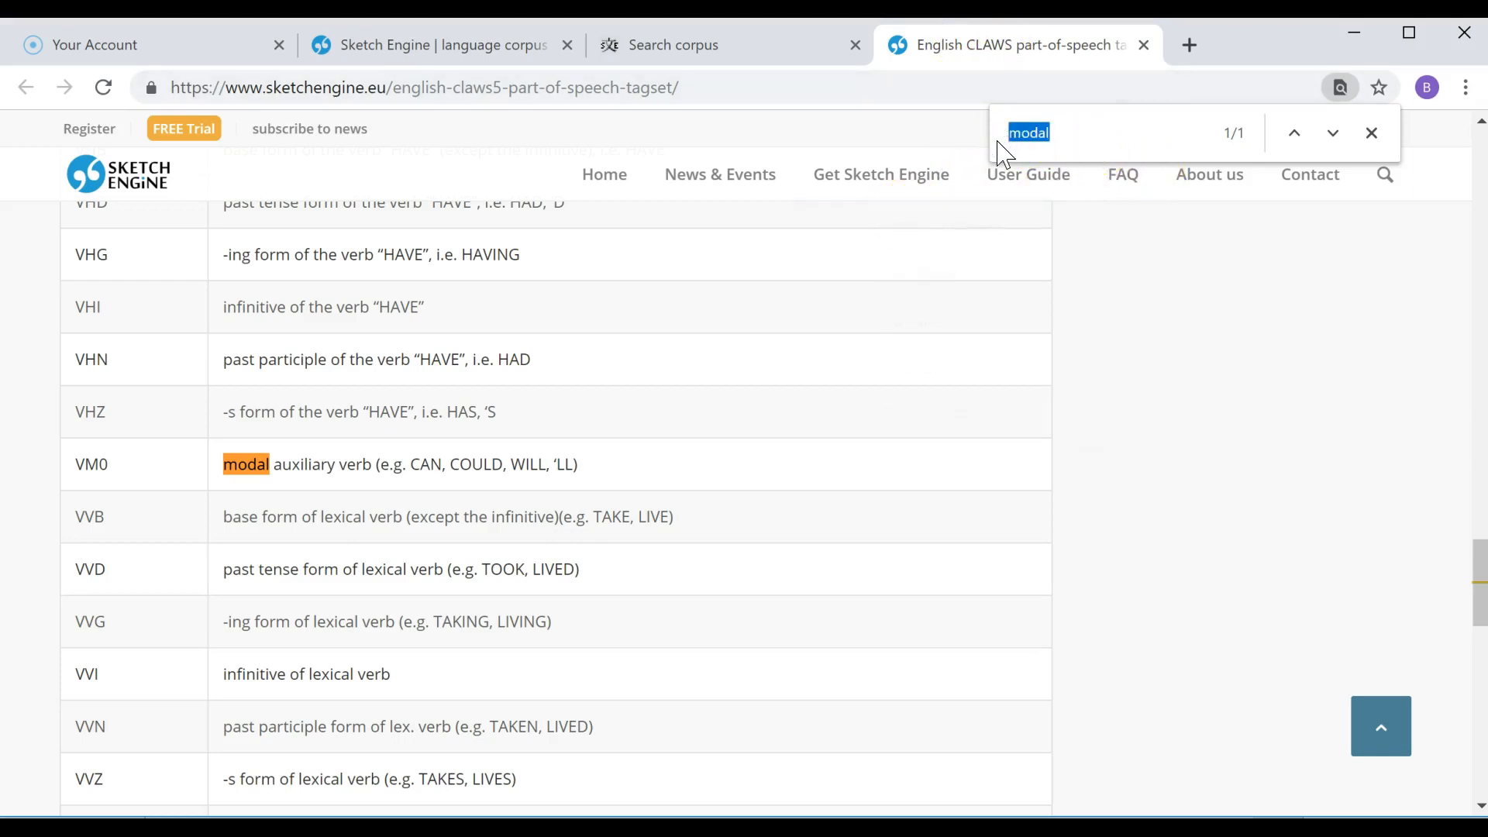
text(adj)
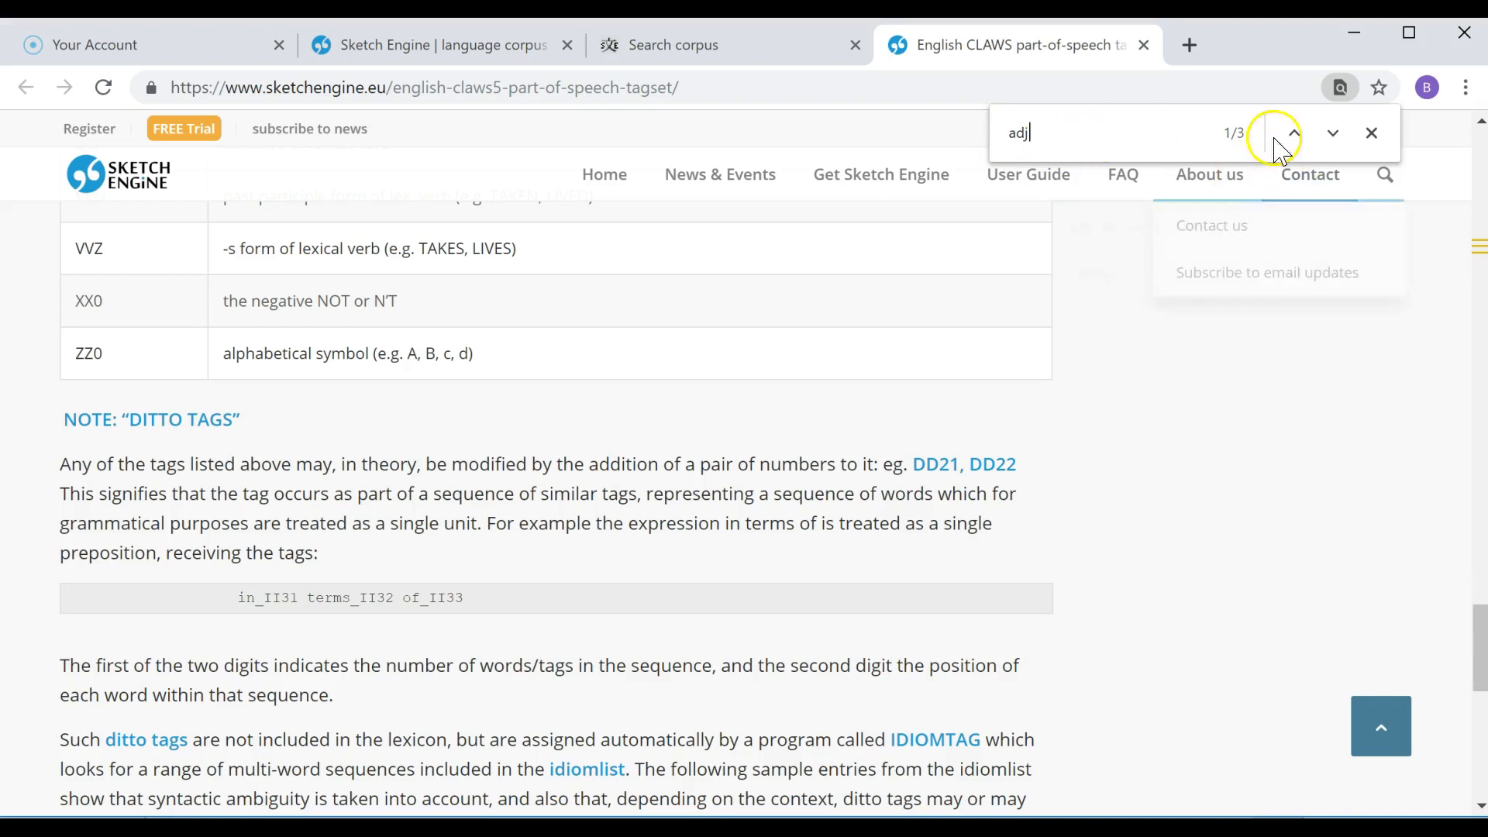
click(1293, 133)
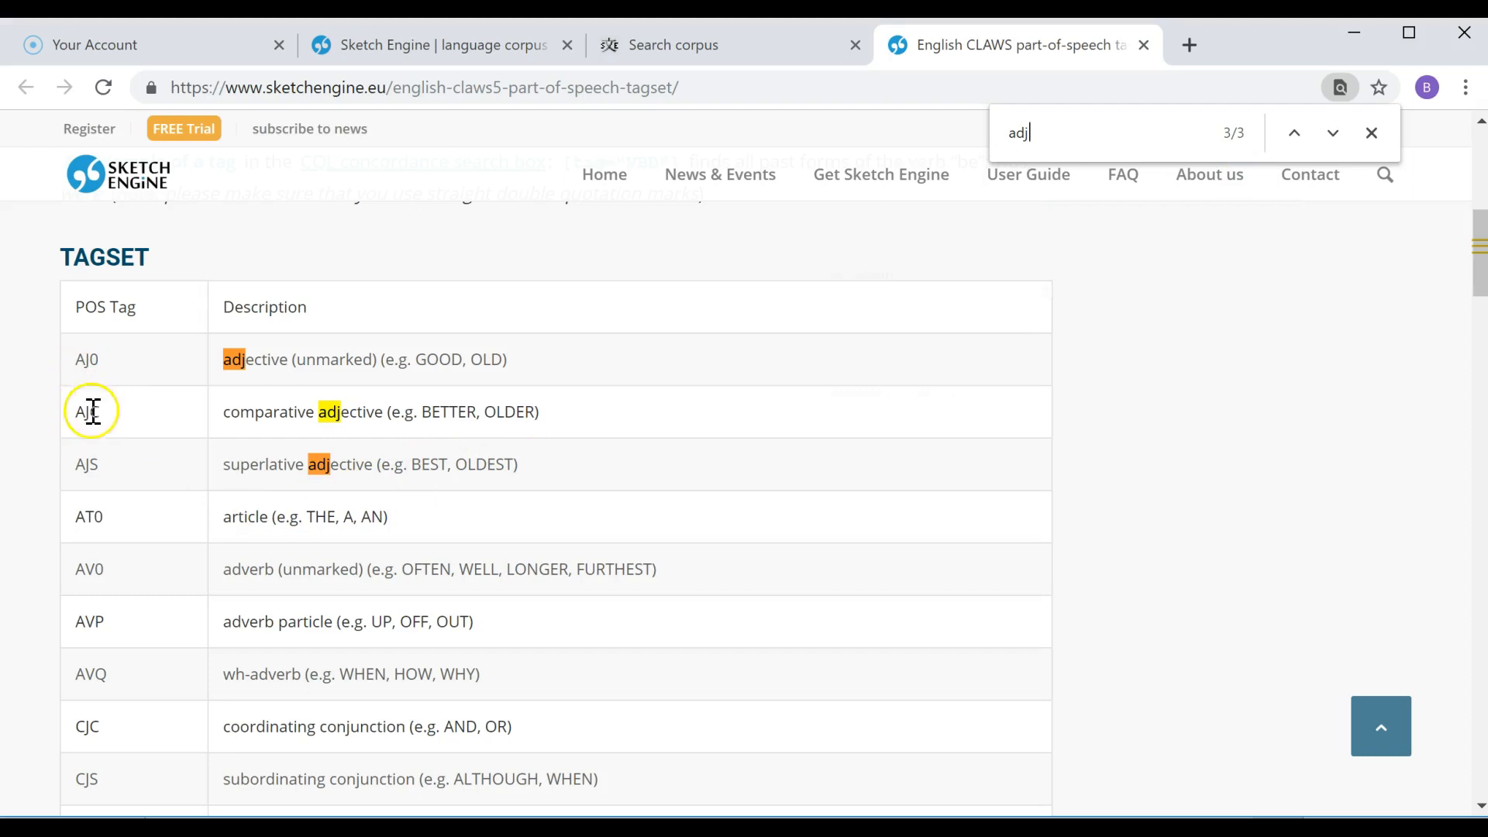
- Change the adjective tag in the CQL query to AJ.* and make the concordance
click(752, 46)
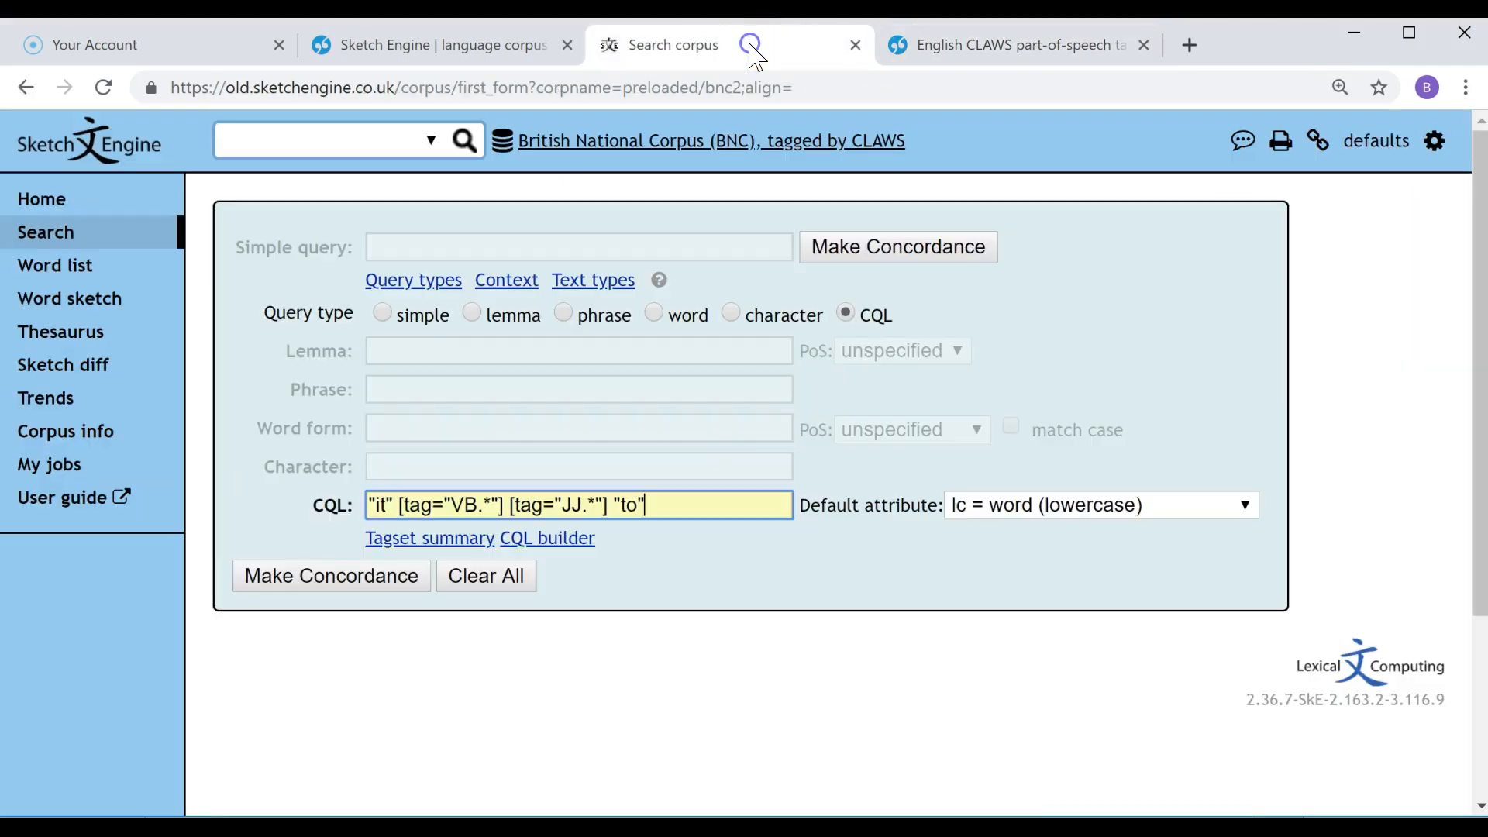
click(585, 505)
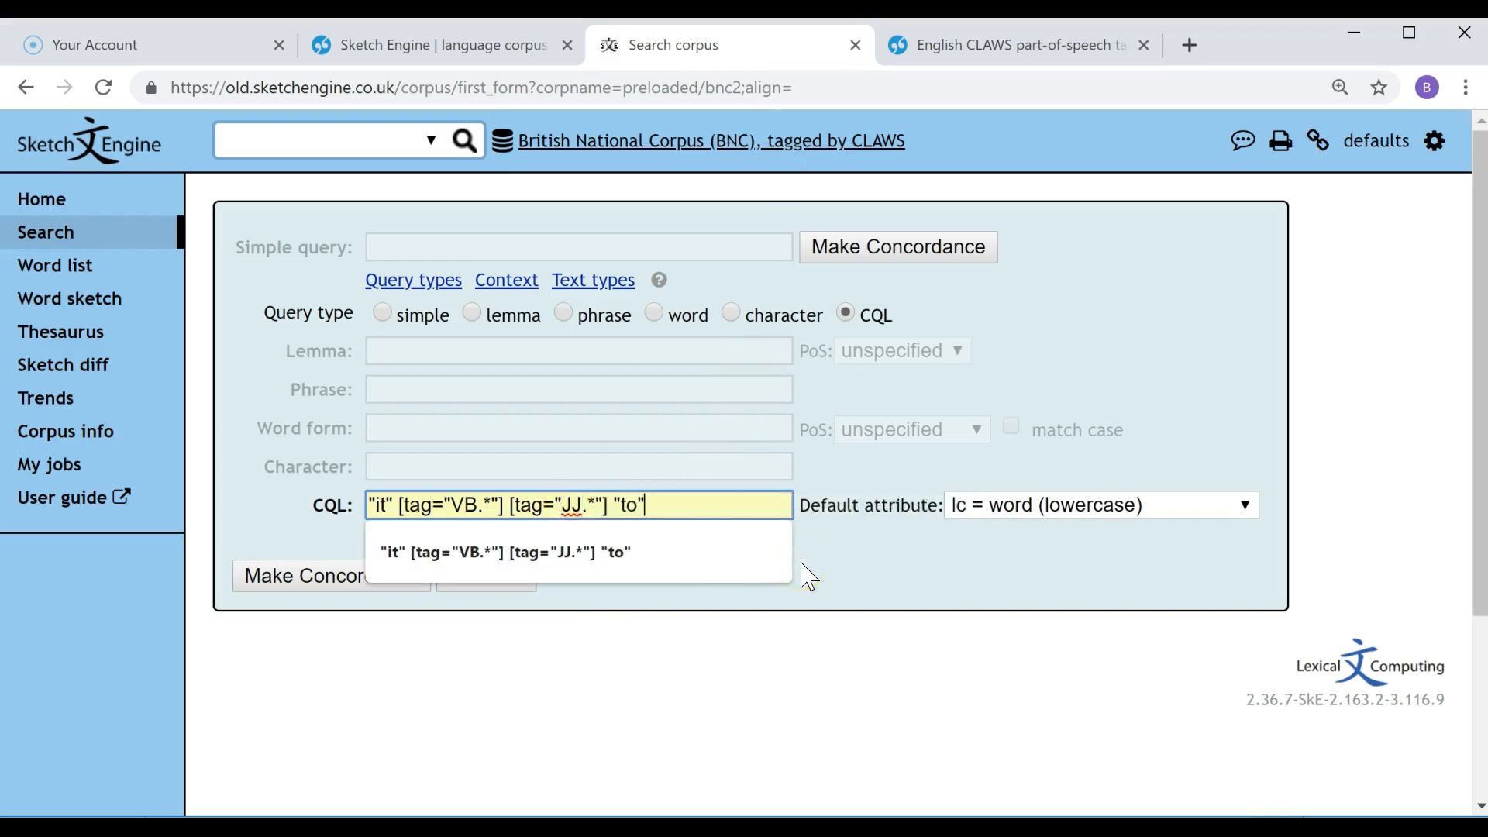
key(Left)
key(Left)
key(Left)
key(Left)
click(714, 505)
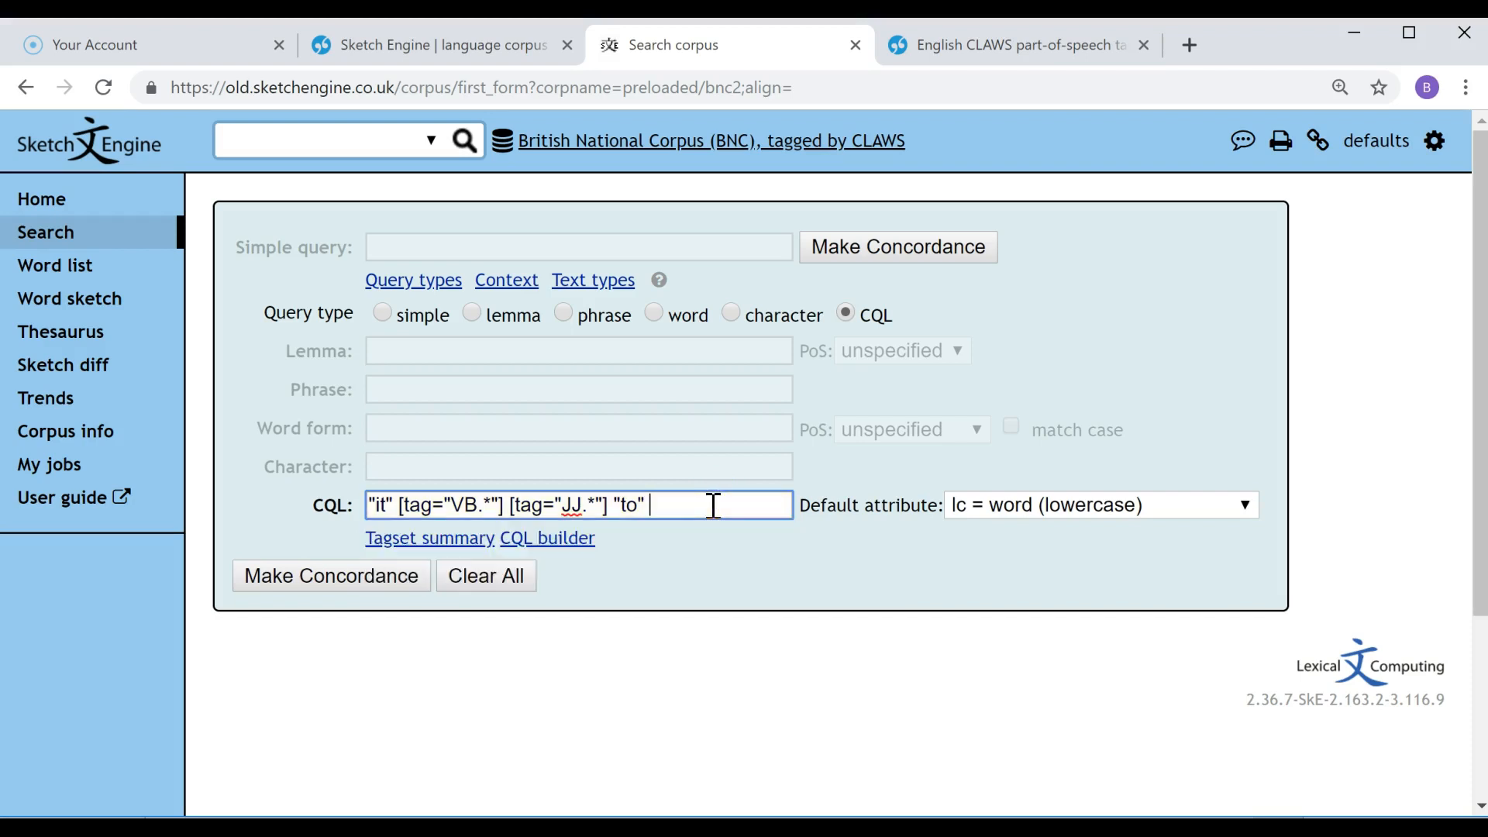
key(Left)
key(Left)
key(Left)
key(Left)
key(Left)
key(Left)
key(Left)
key(Left)
key(Left)
key(BackSpace)
text(A)
key(Left)
click(358, 593)
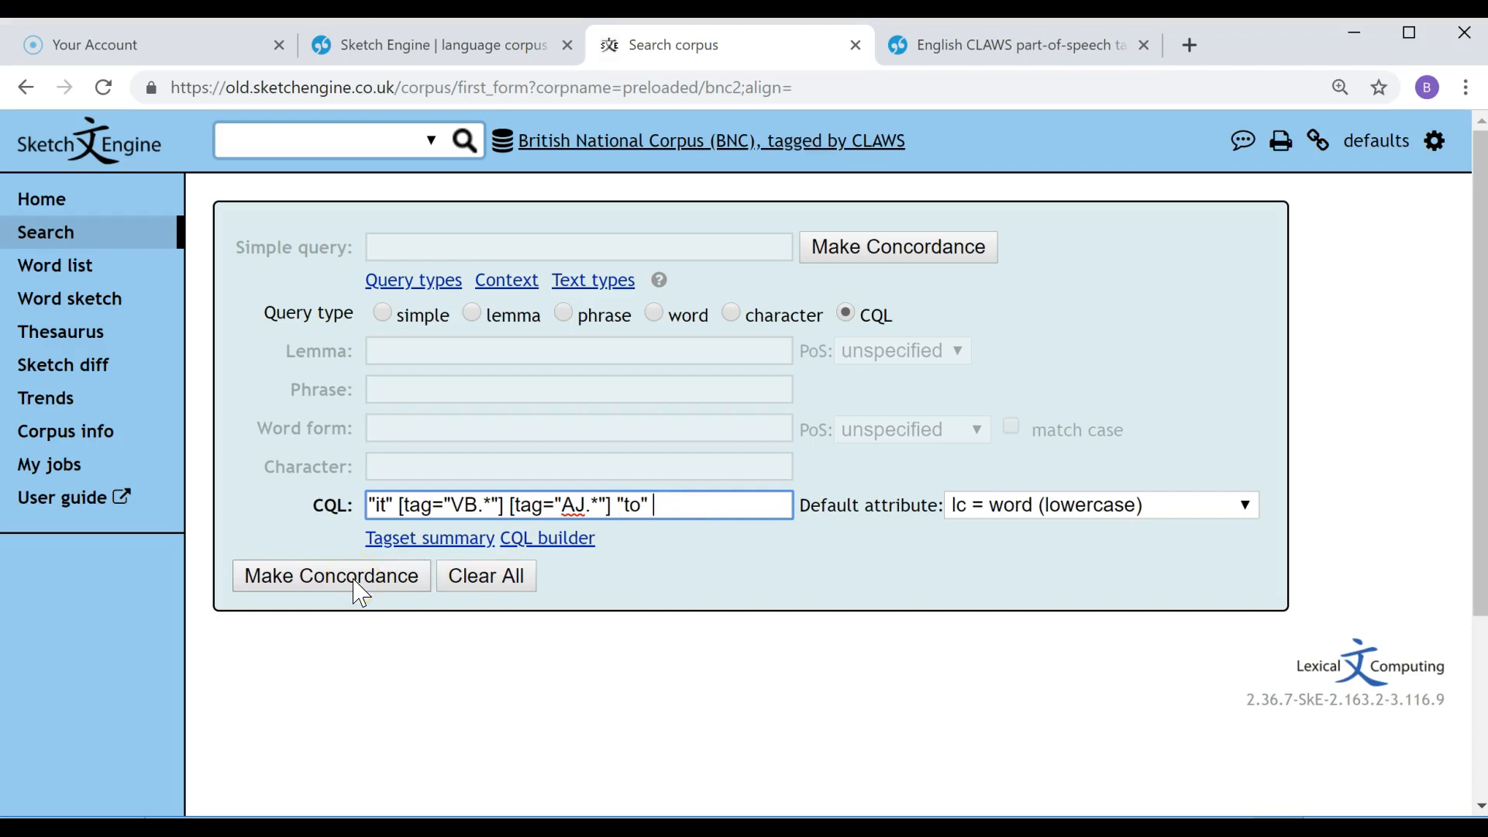
click(358, 591)
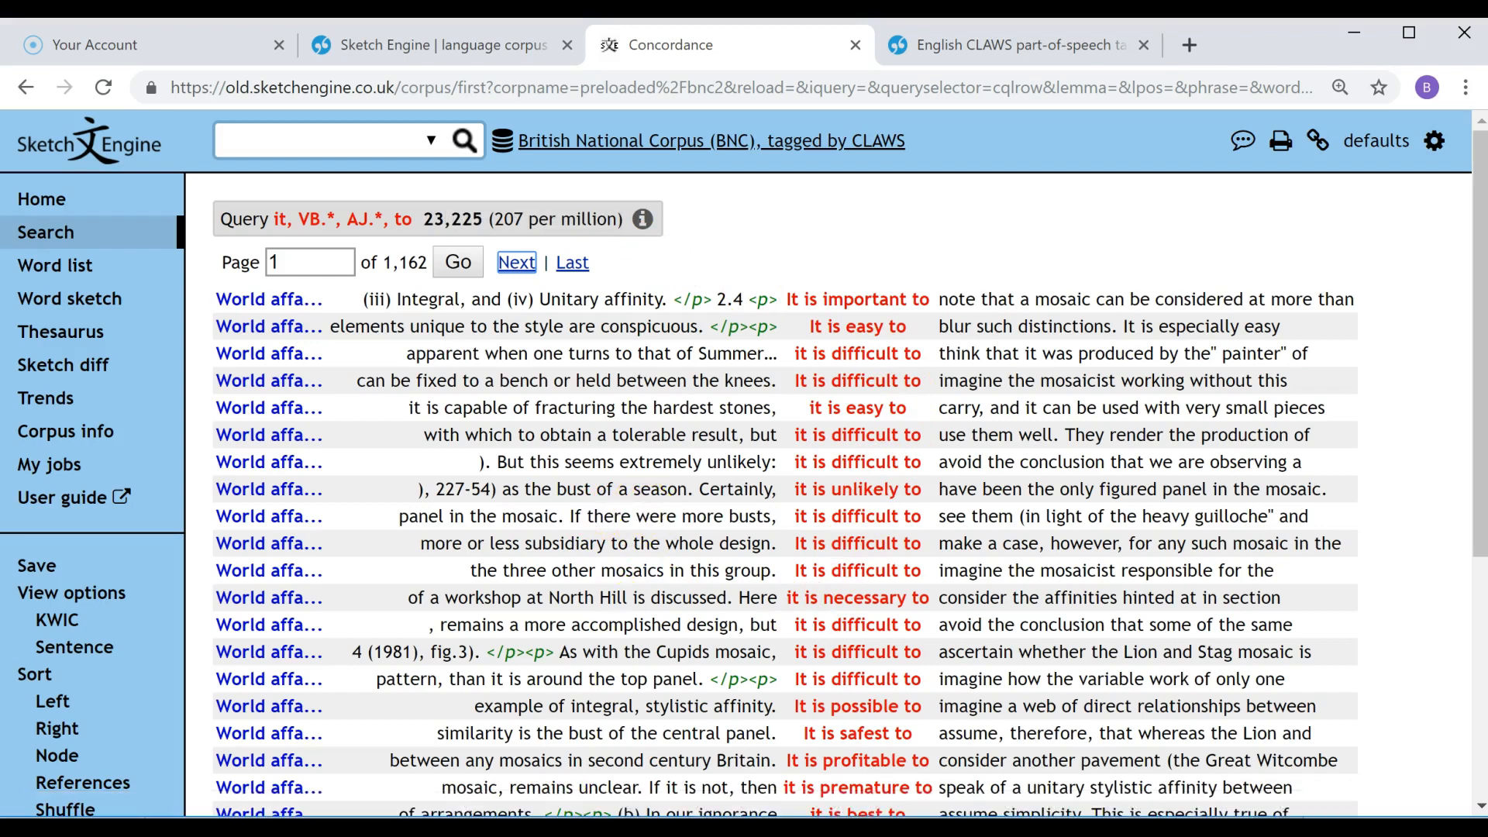
- Switch to the Word document and change its first pattern line to "It is/was Adj to 23K"
key(alt+Tab)
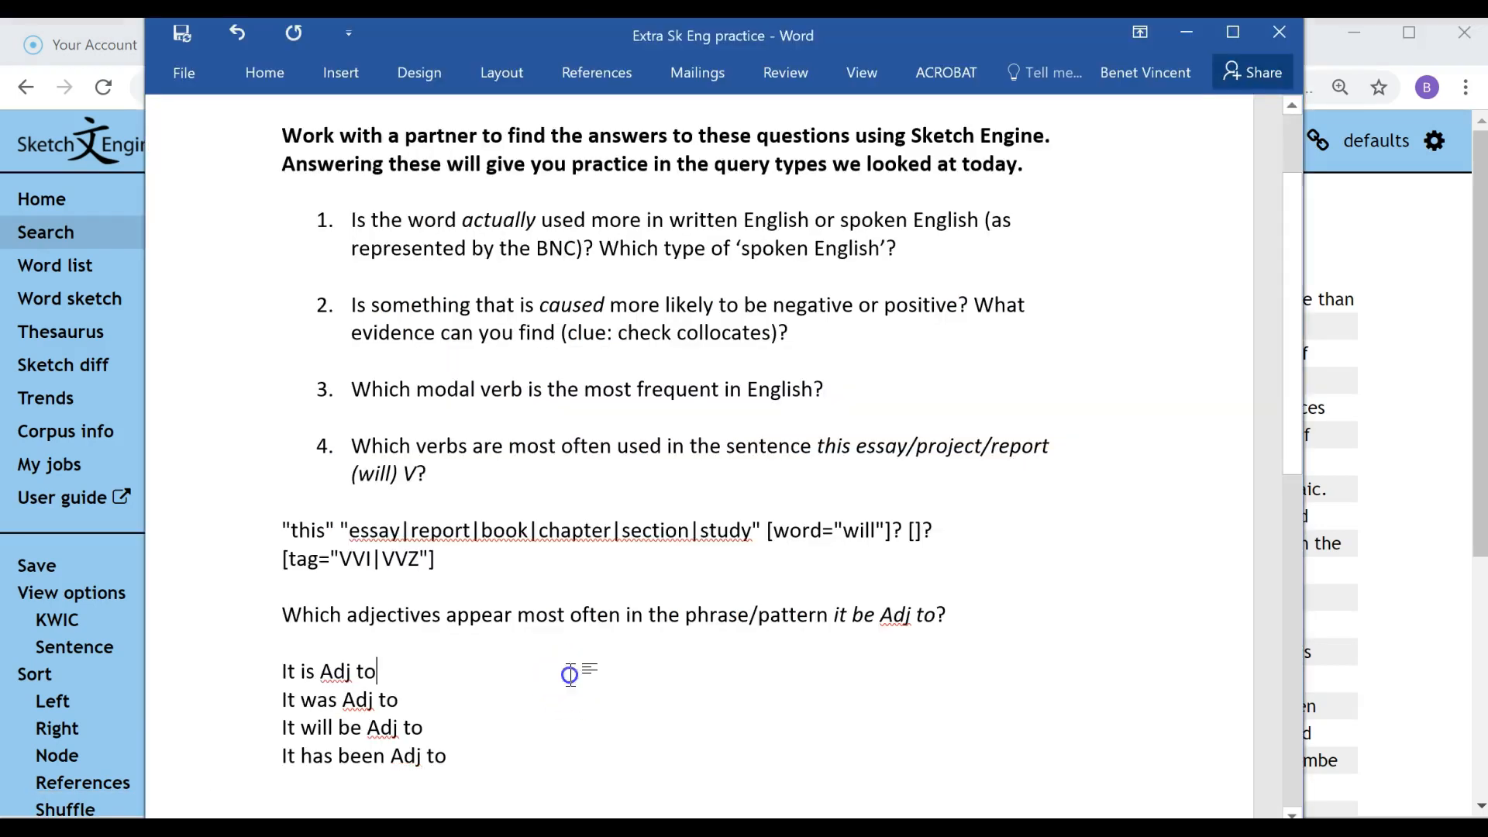
click(571, 674)
text(23K)
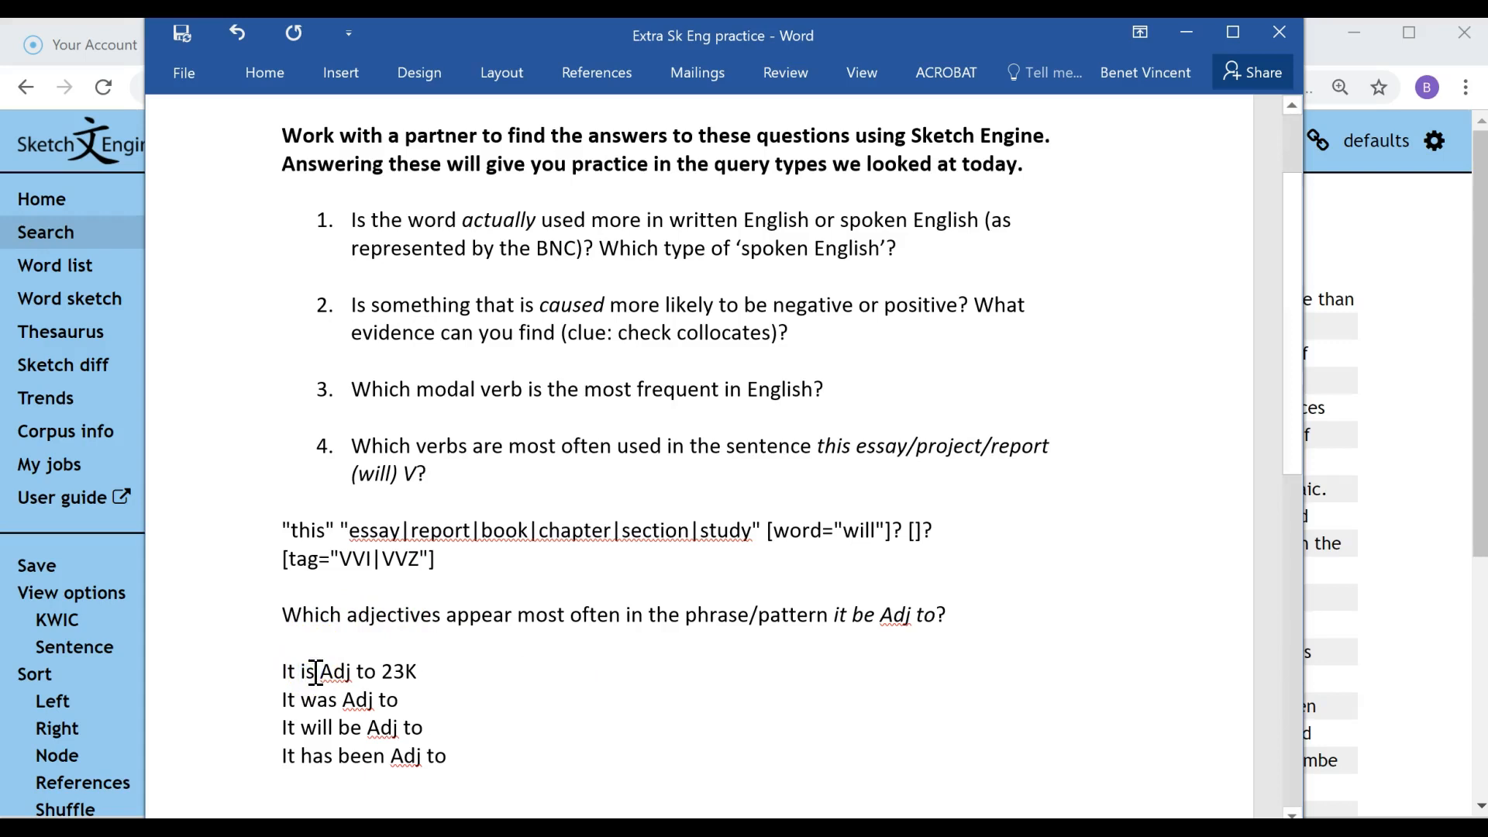
text(/was)
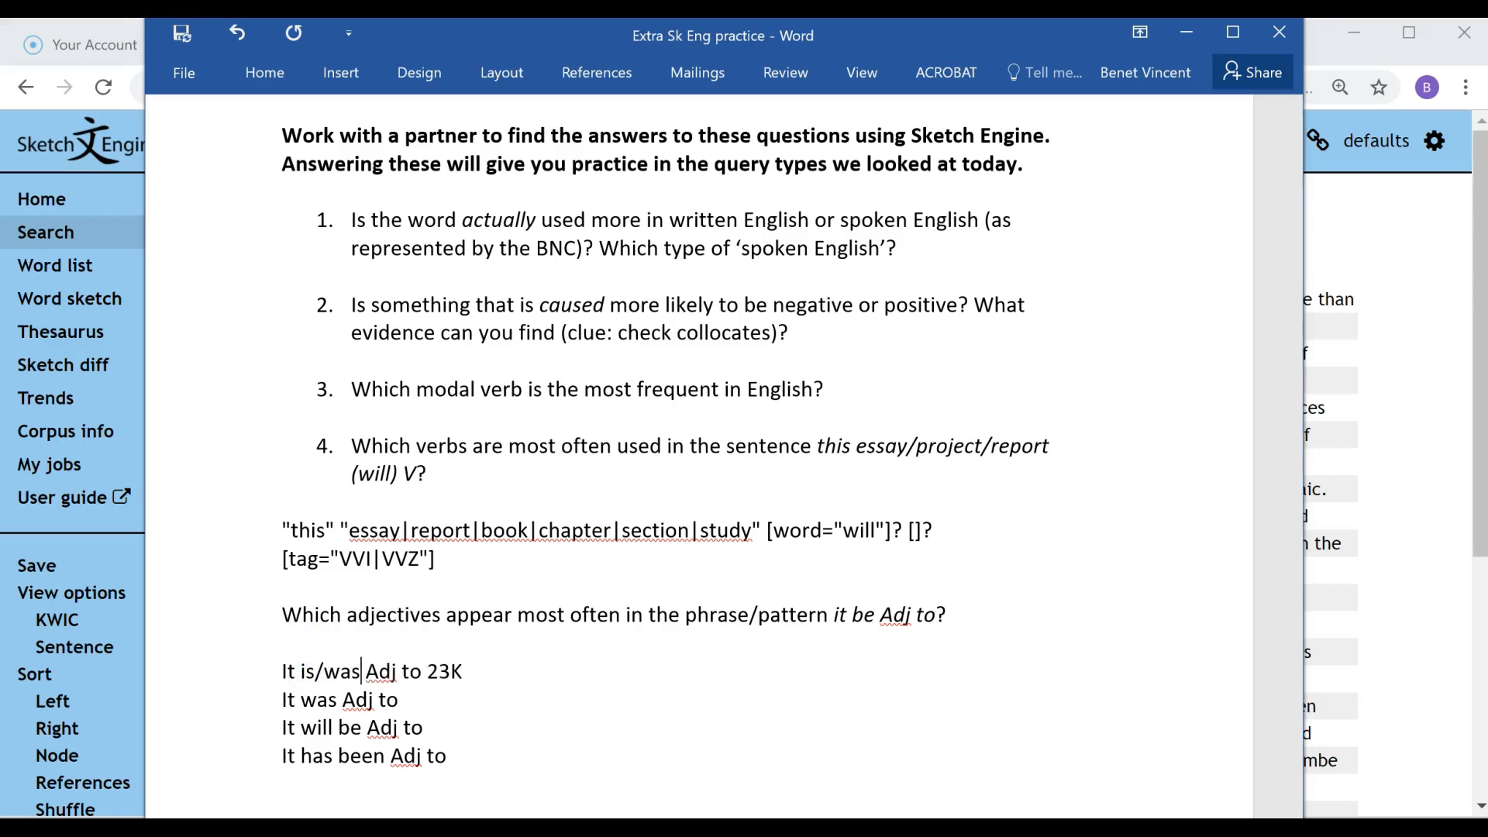
- Return to the Sketch Engine concordance and generate a frequency list of its node forms
click(1472, 459)
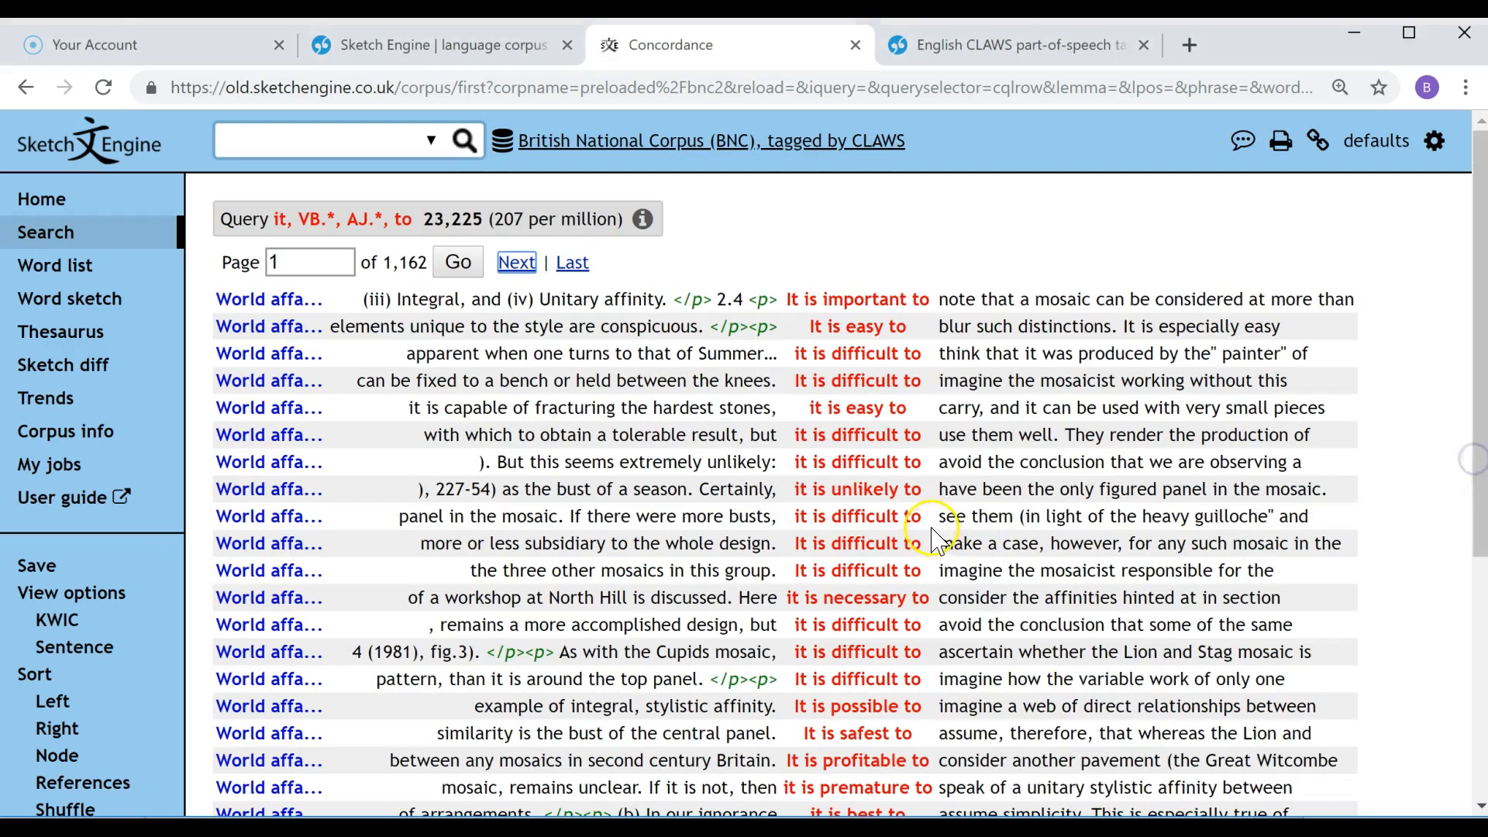
scroll(797, 620, down, 3)
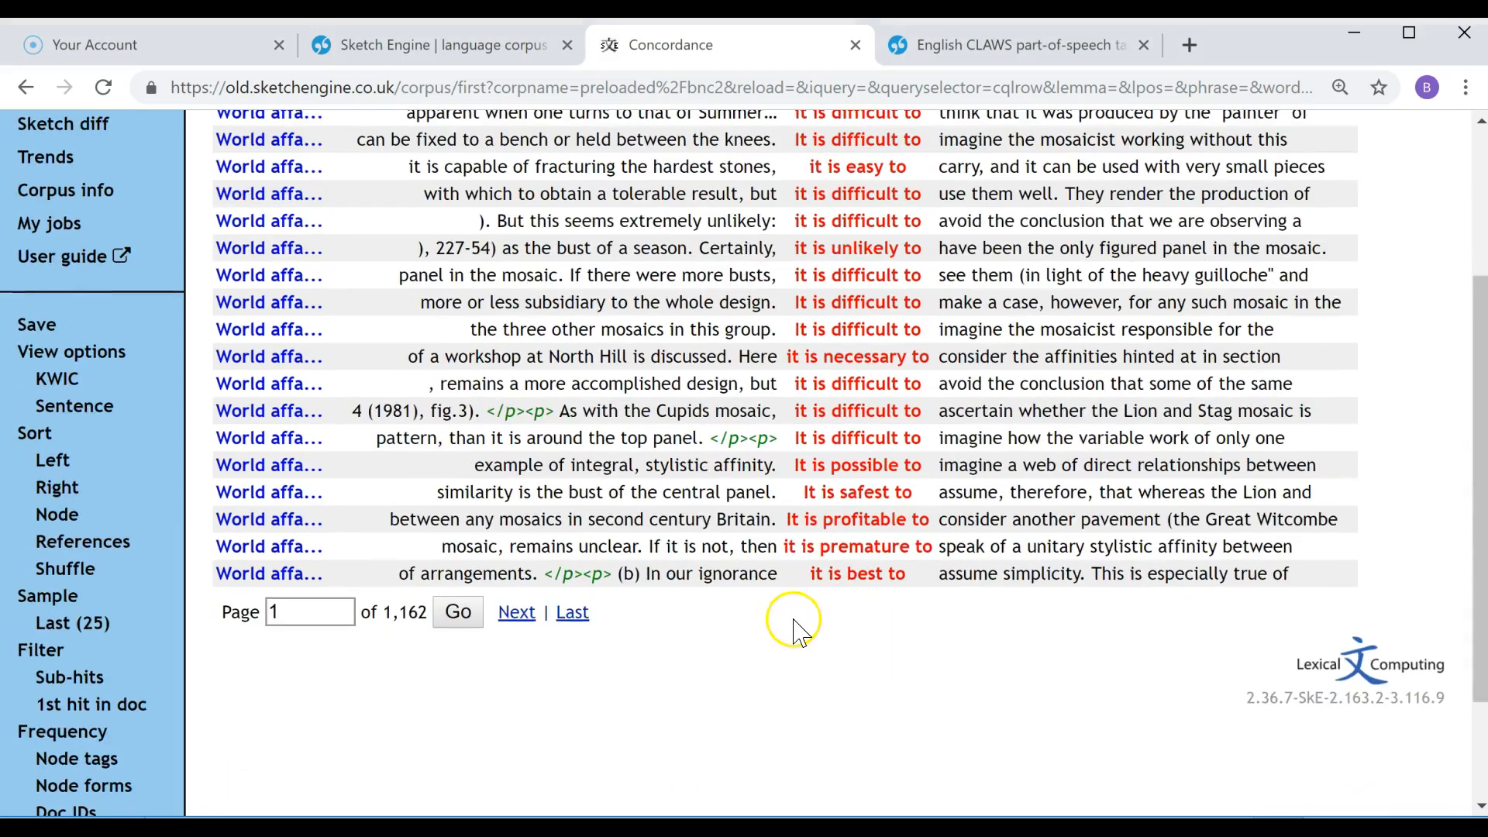
scroll(796, 620, up, 3)
scroll(564, 504, down, 1)
scroll(564, 504, down, 2)
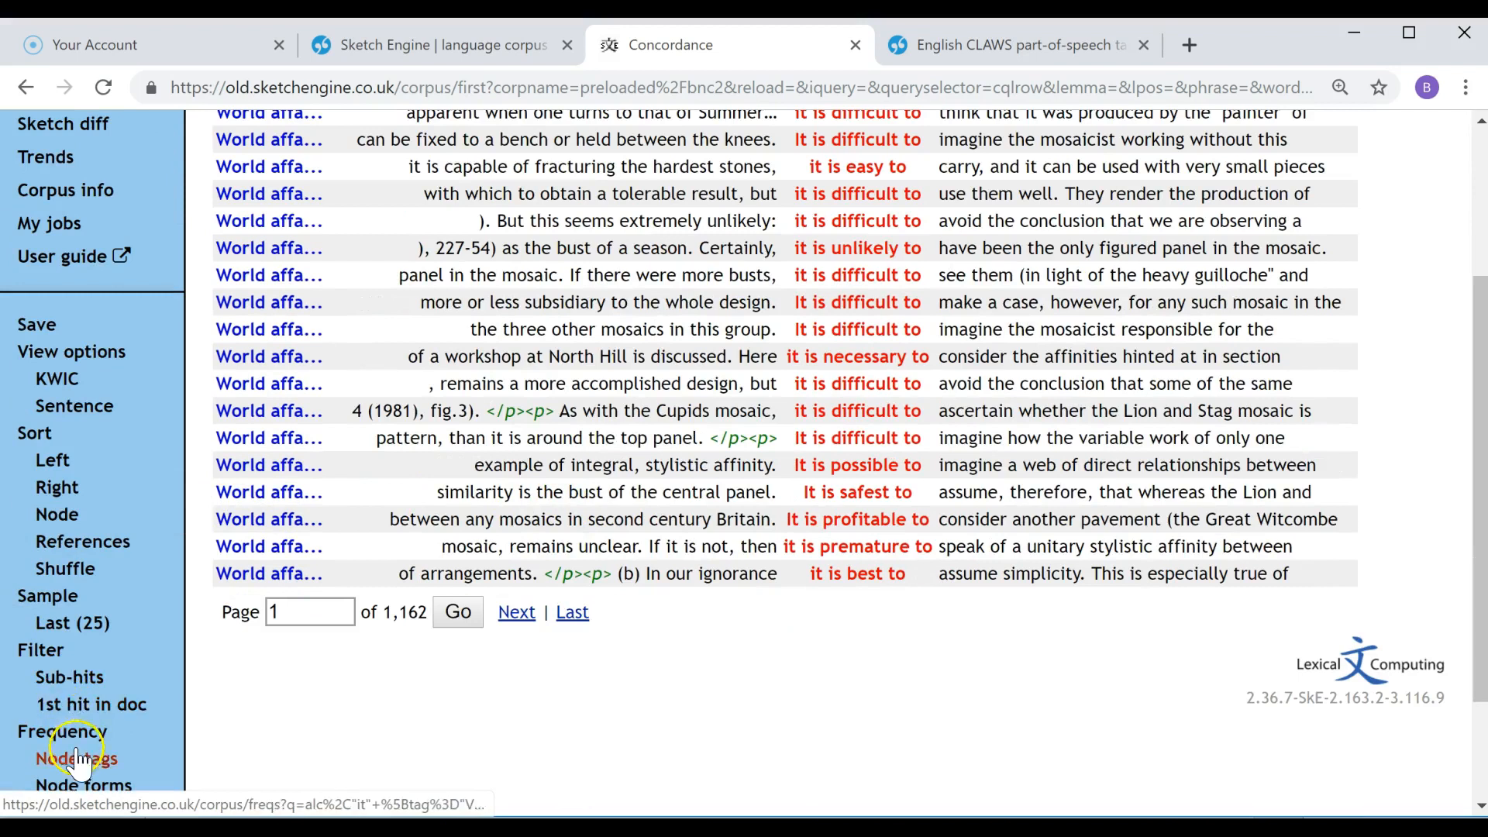
click(83, 785)
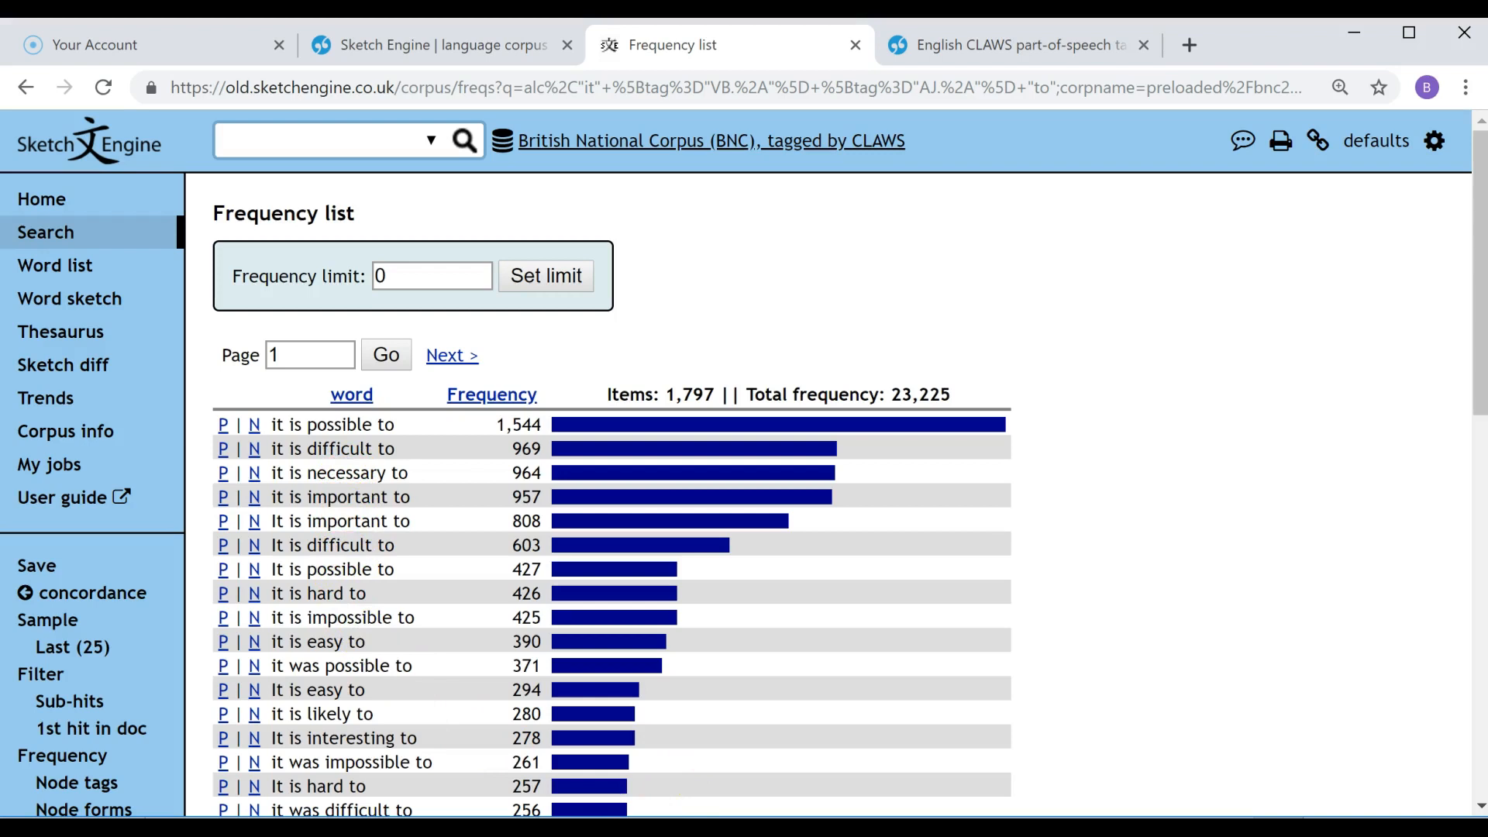
- In Word, add "(possible, difficult, necessary, important)" after 23K in the first pattern line, and return to the Sketch Engine frequency list
key(alt+Tab)
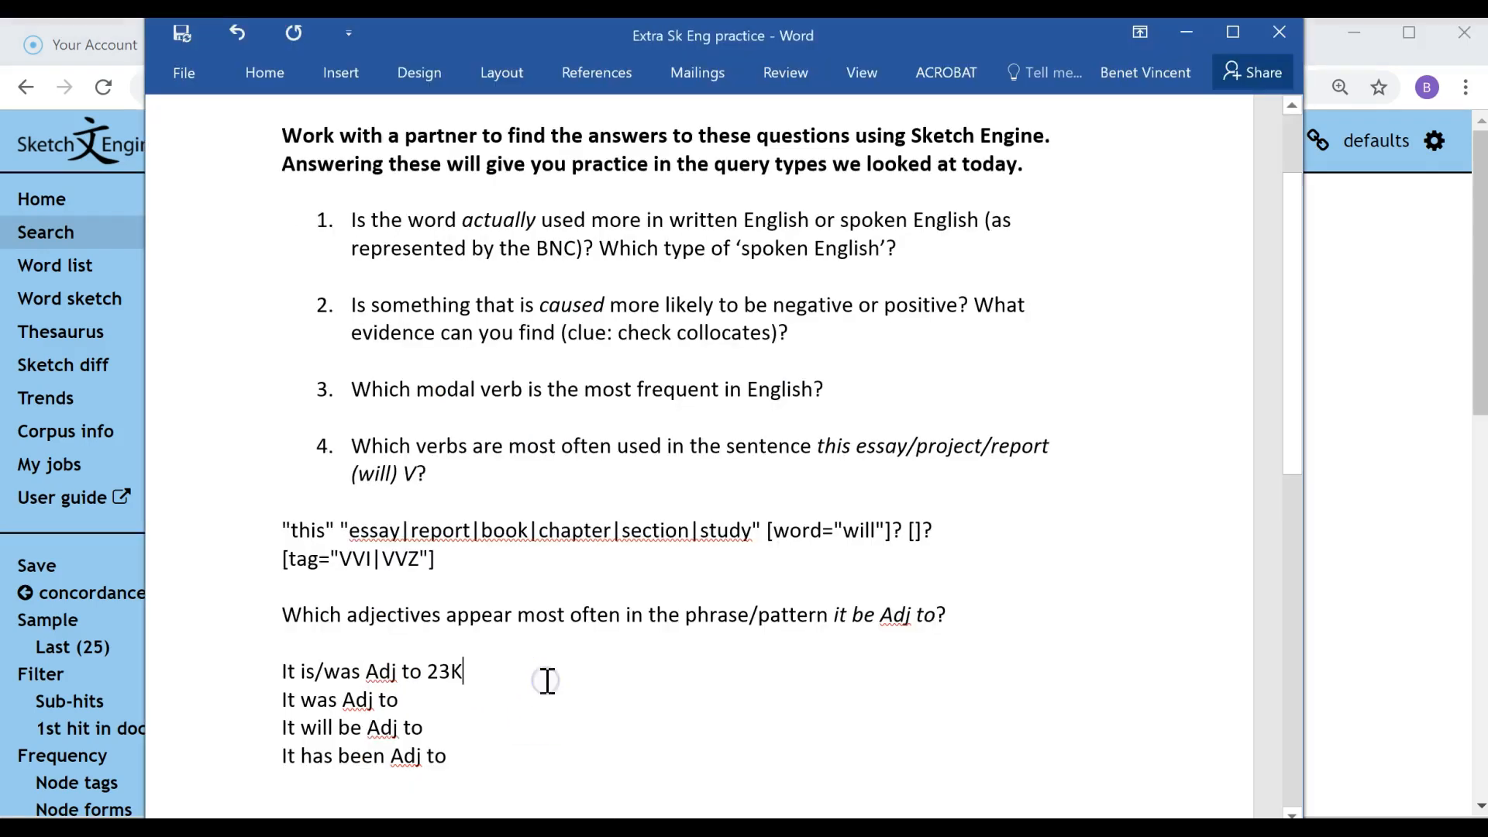
text((po)
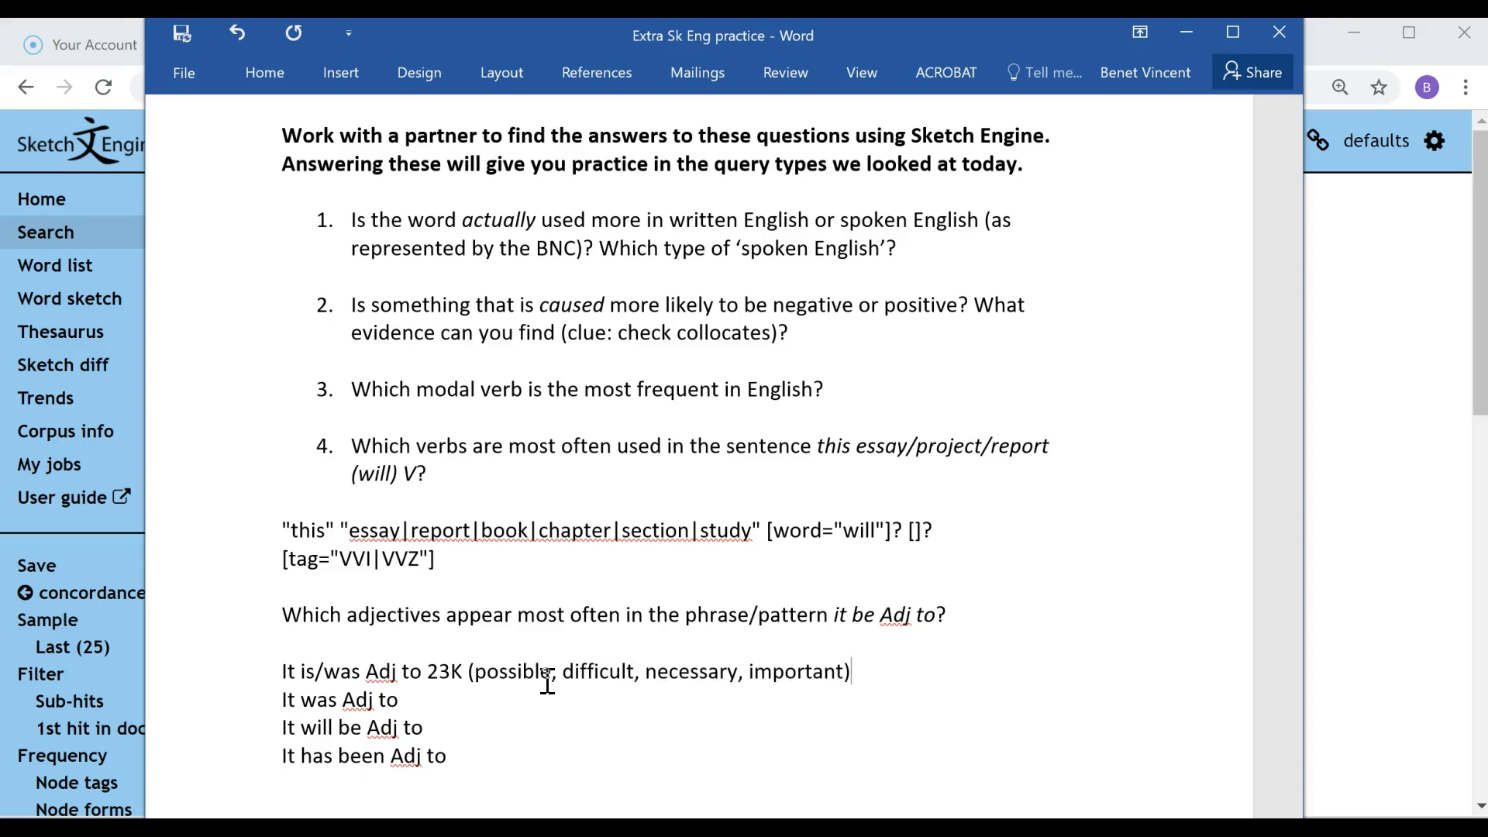
click(1446, 514)
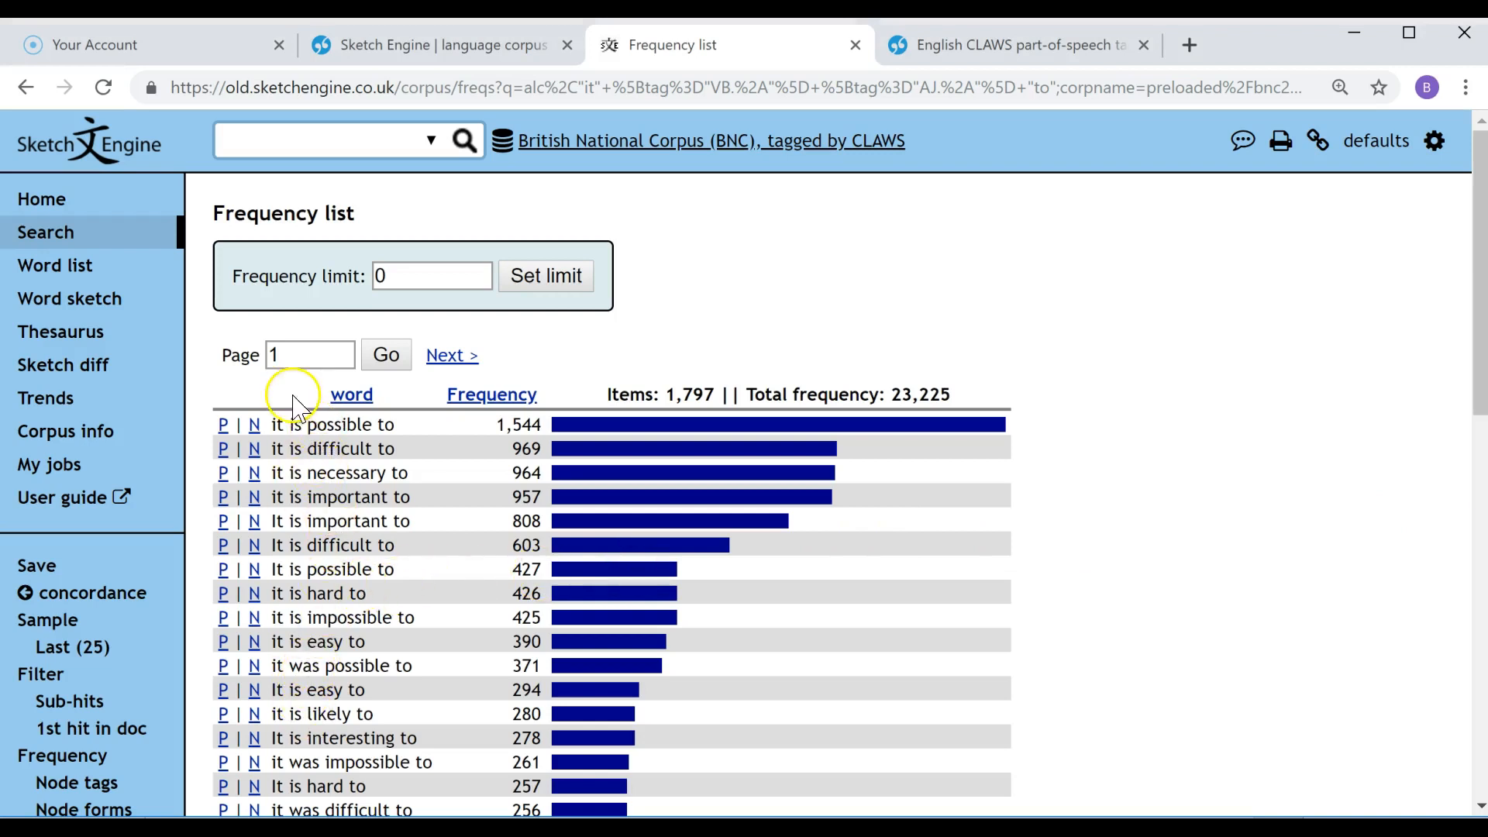
- Look through the top entries of the frequency list and go back to the CQL search form
scroll(351, 632, down, 2)
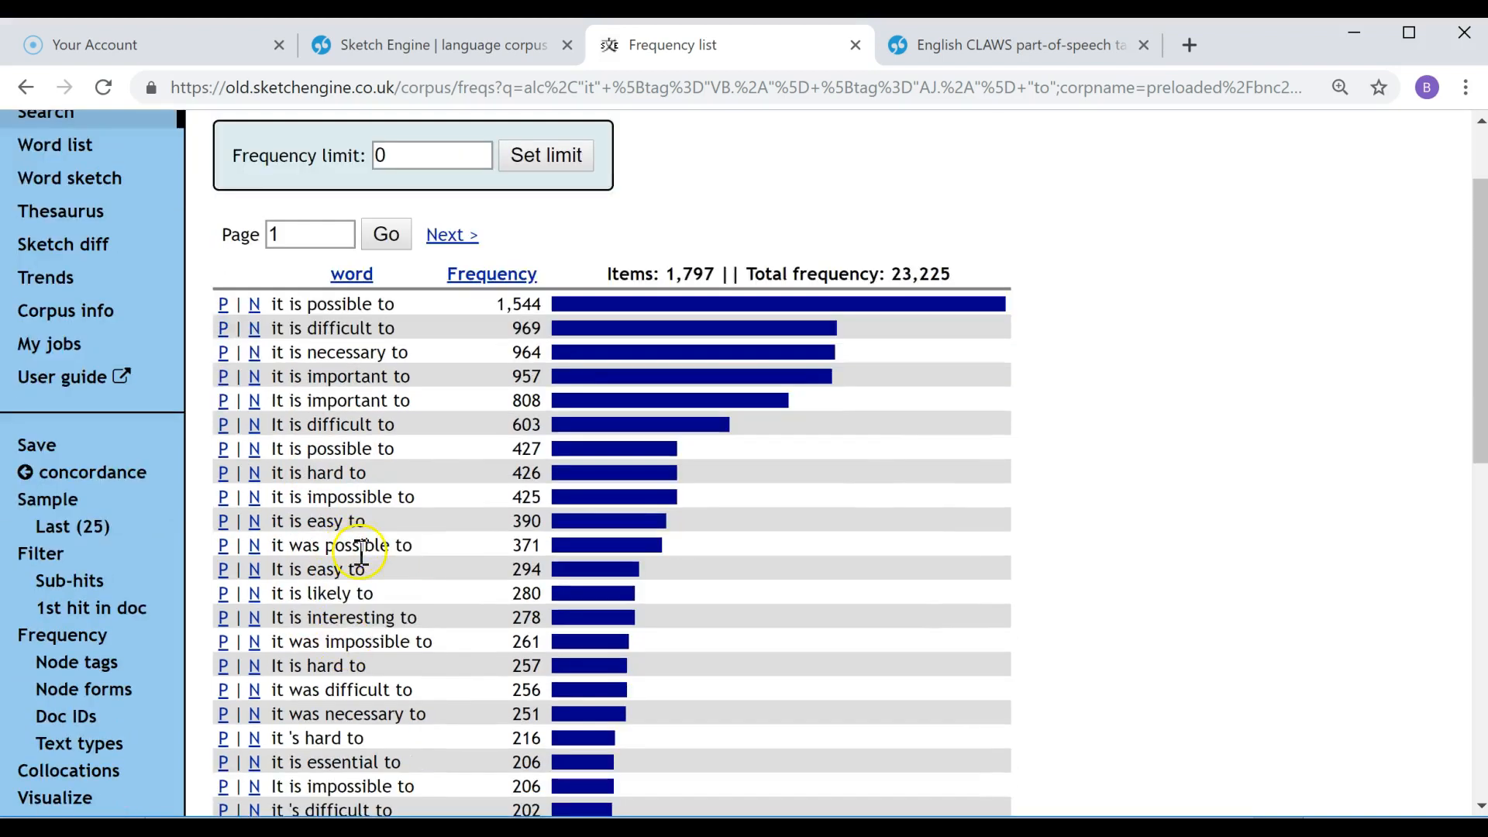
scroll(367, 711, up, 2)
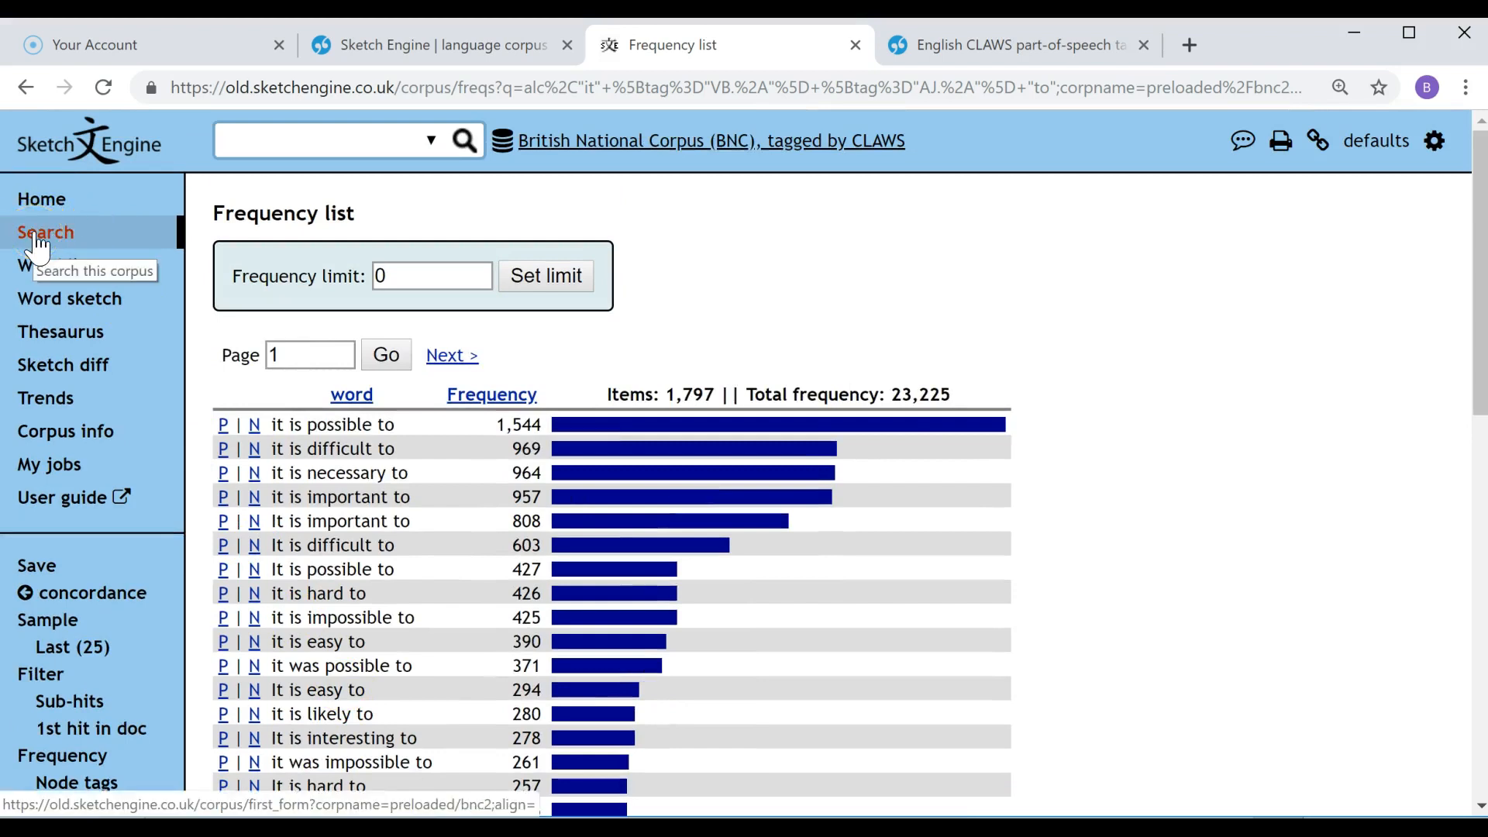
click(26, 86)
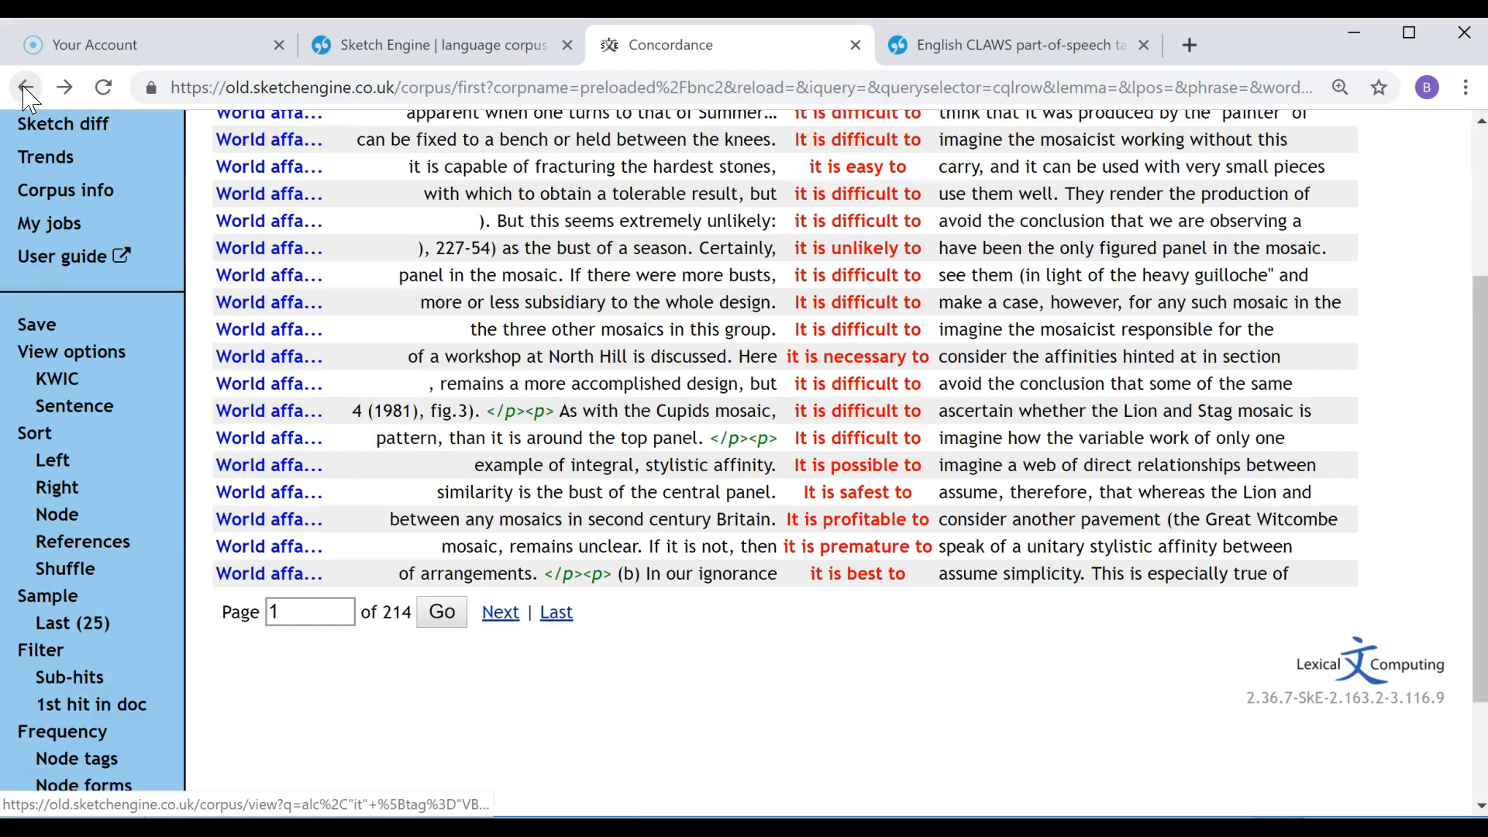
click(26, 88)
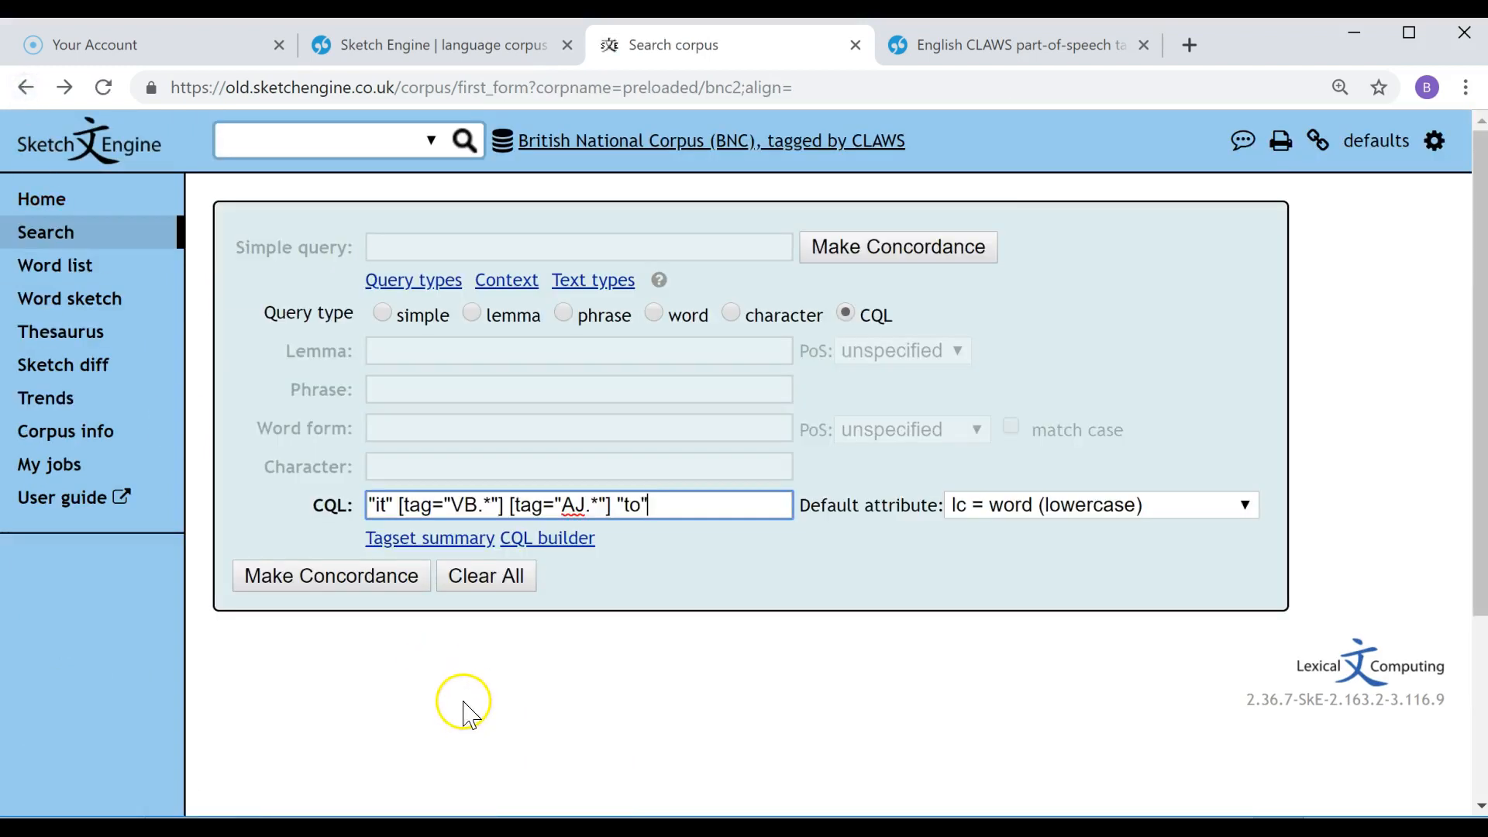
- Insert an optional modal verb token [tag="VM0"]? after "it" in the CQL query
click(396, 506)
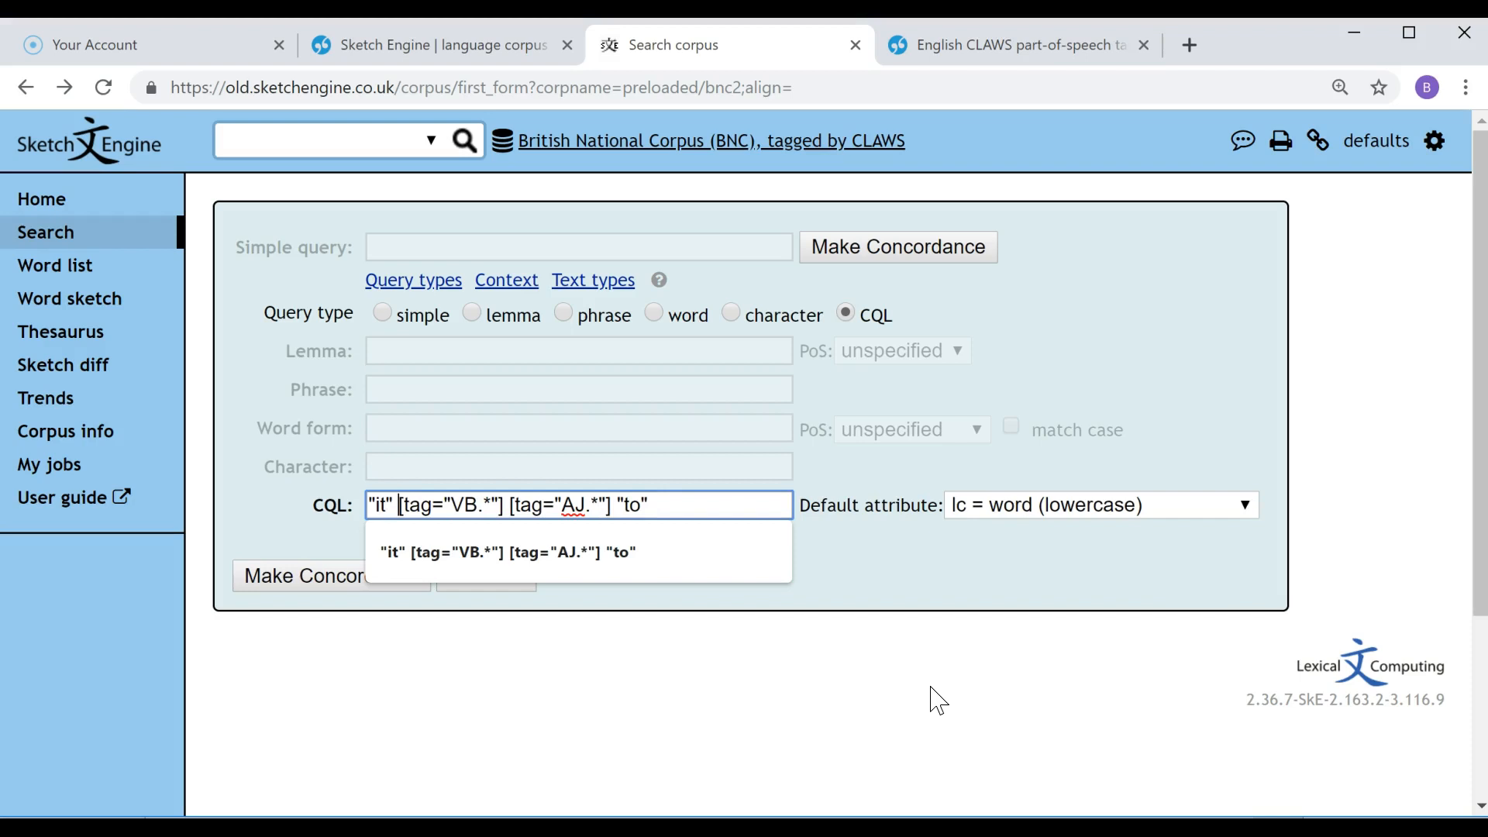
text([tag=)
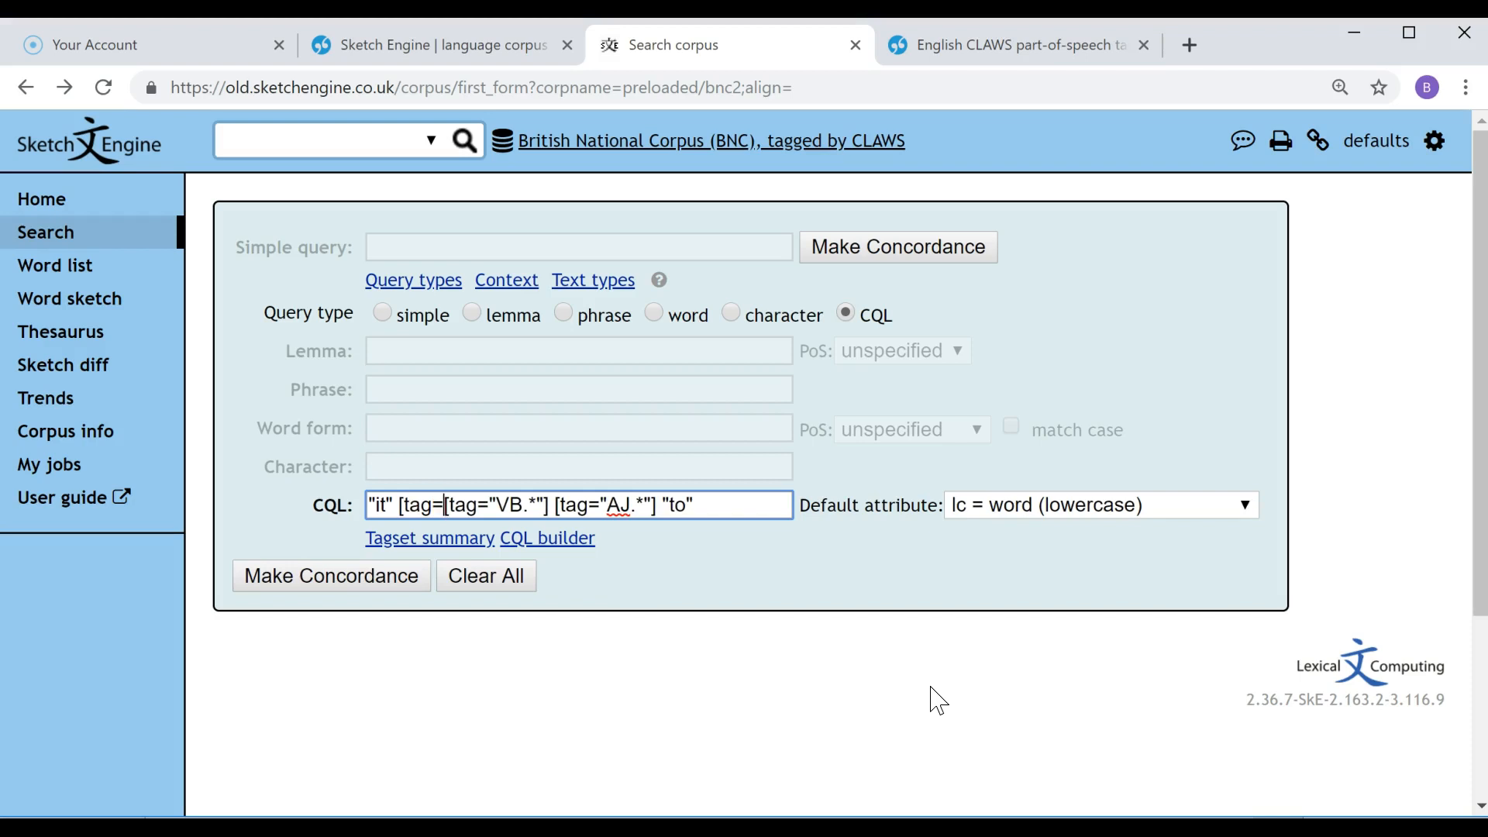
text("VM)
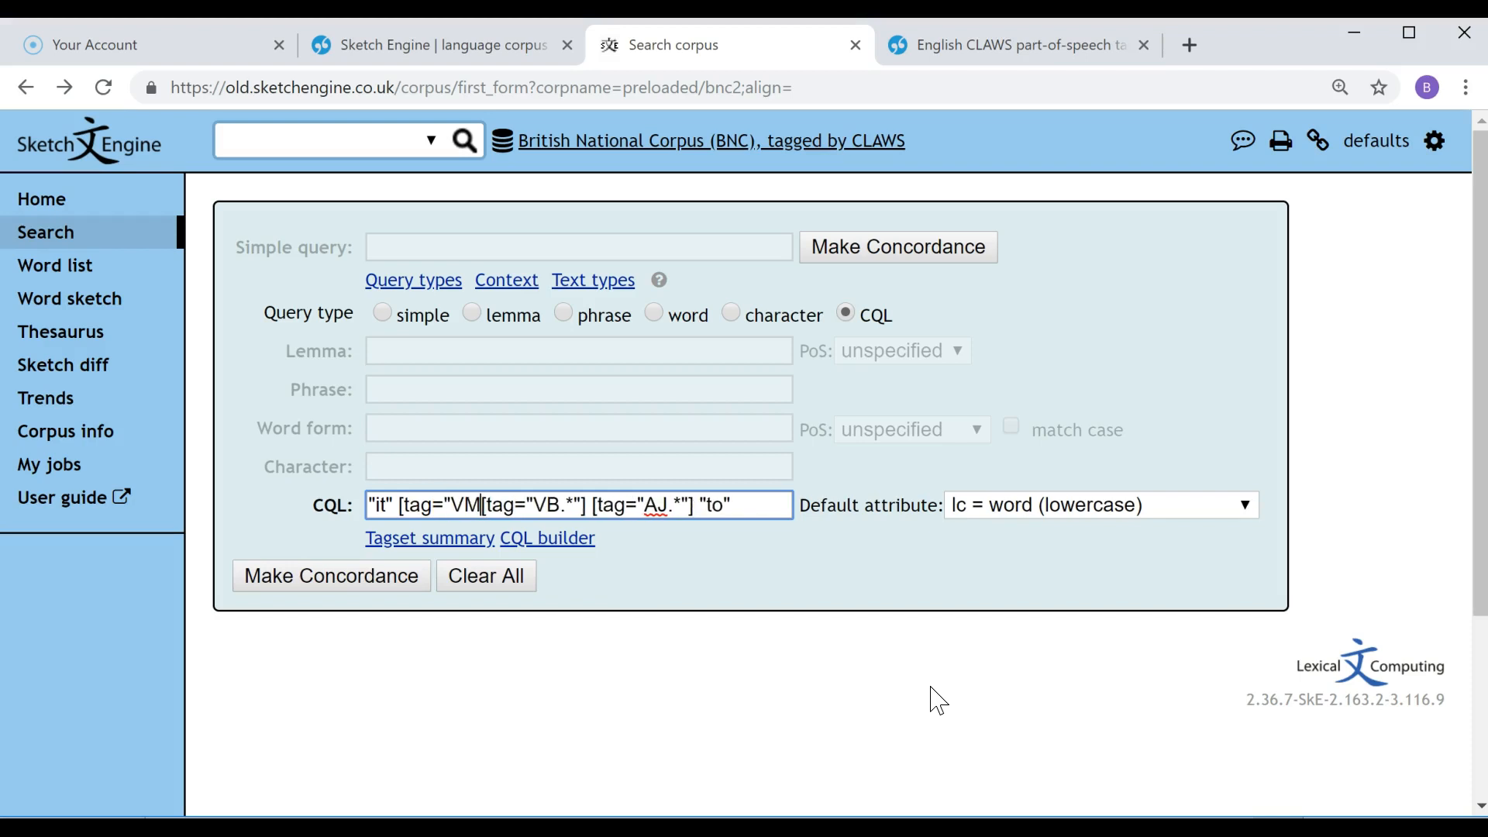
text(0)
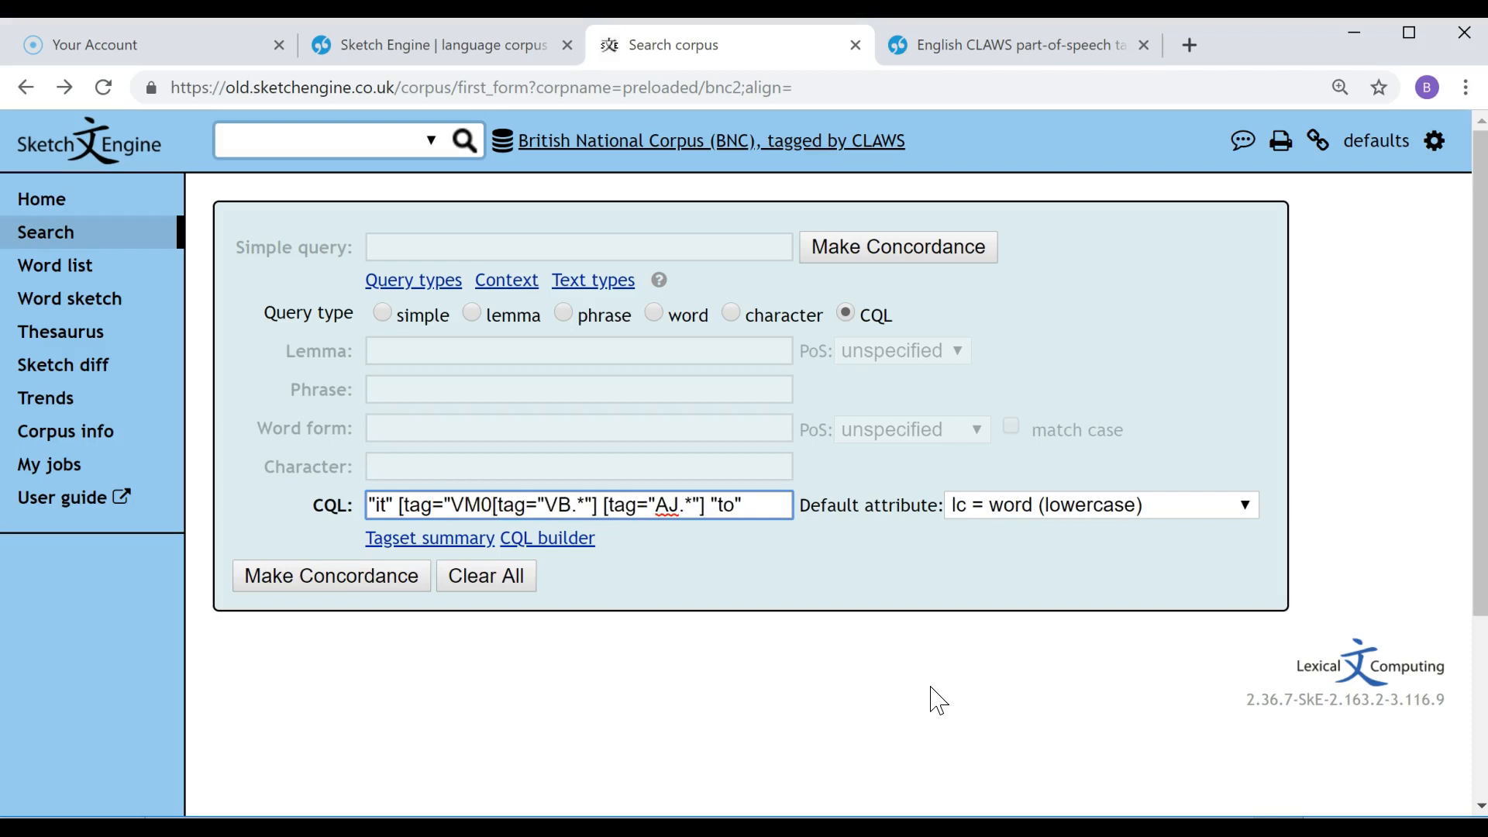
text("] )
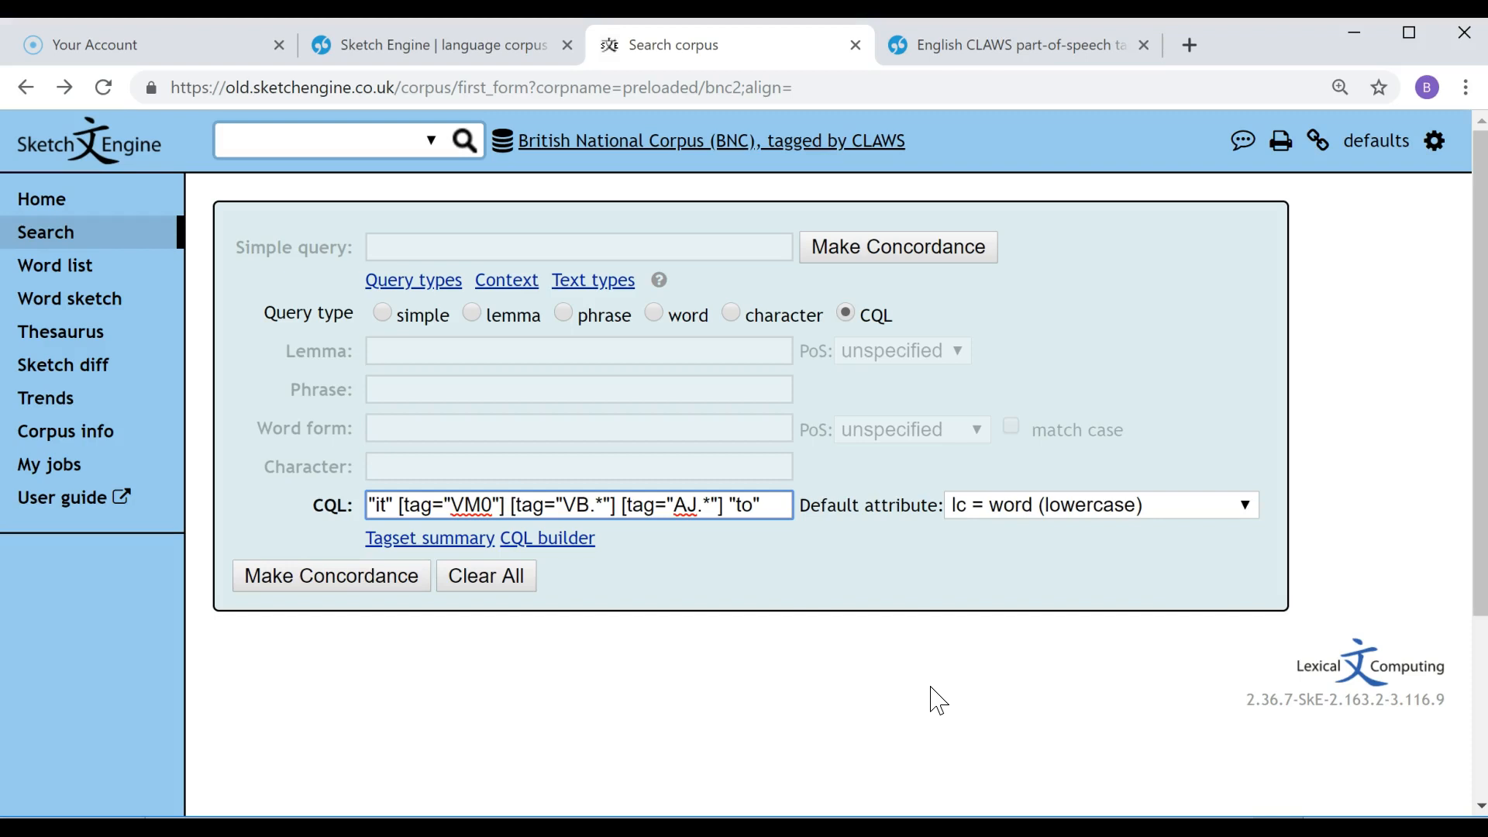
text(?)
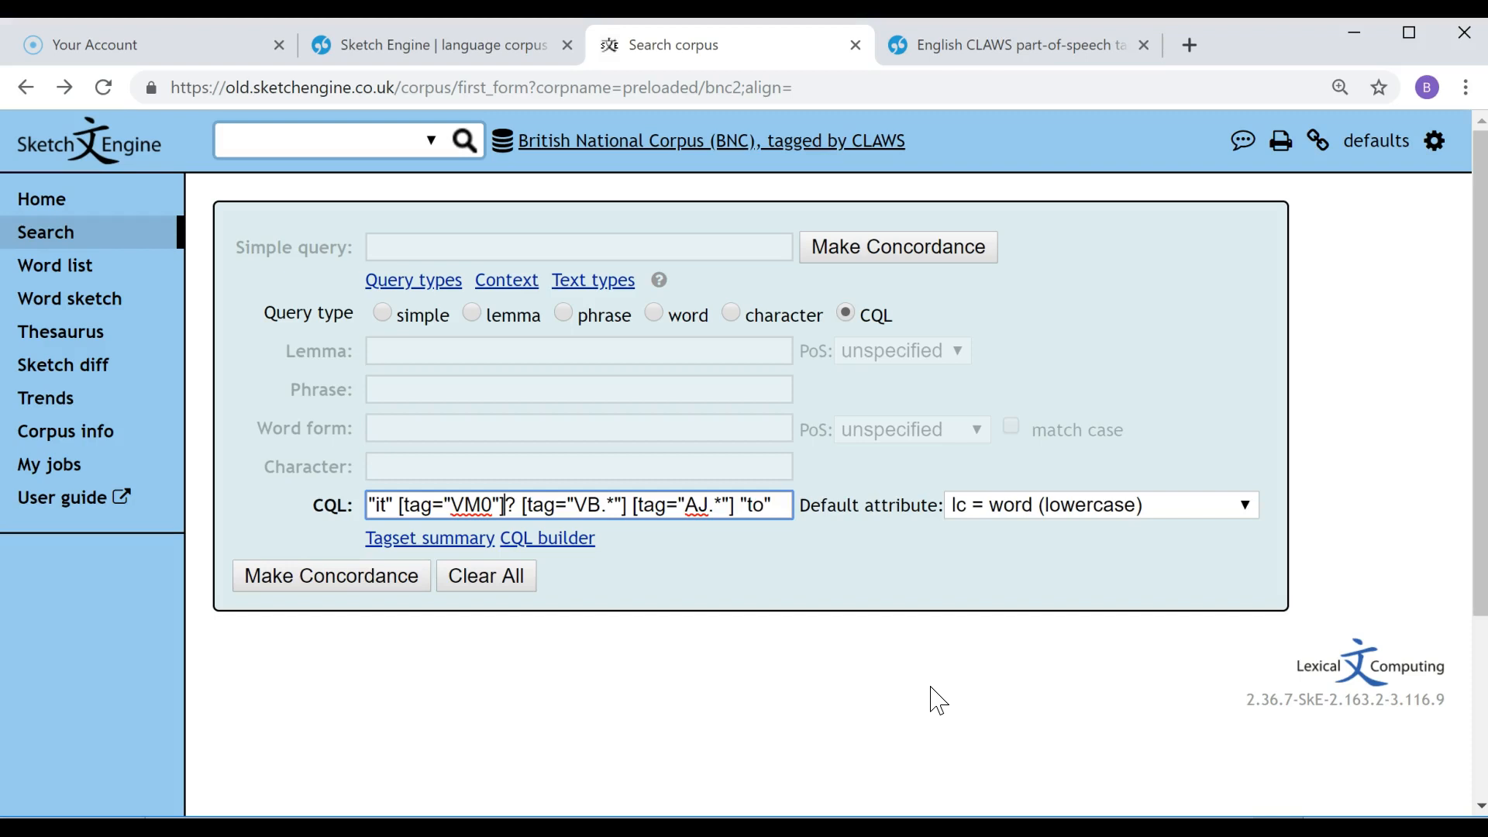
- Check the "It has been Adj to" line in Word, and extend the optional tag in the Sketch Engine query to VM0|VH.*
key(alt+Tab)
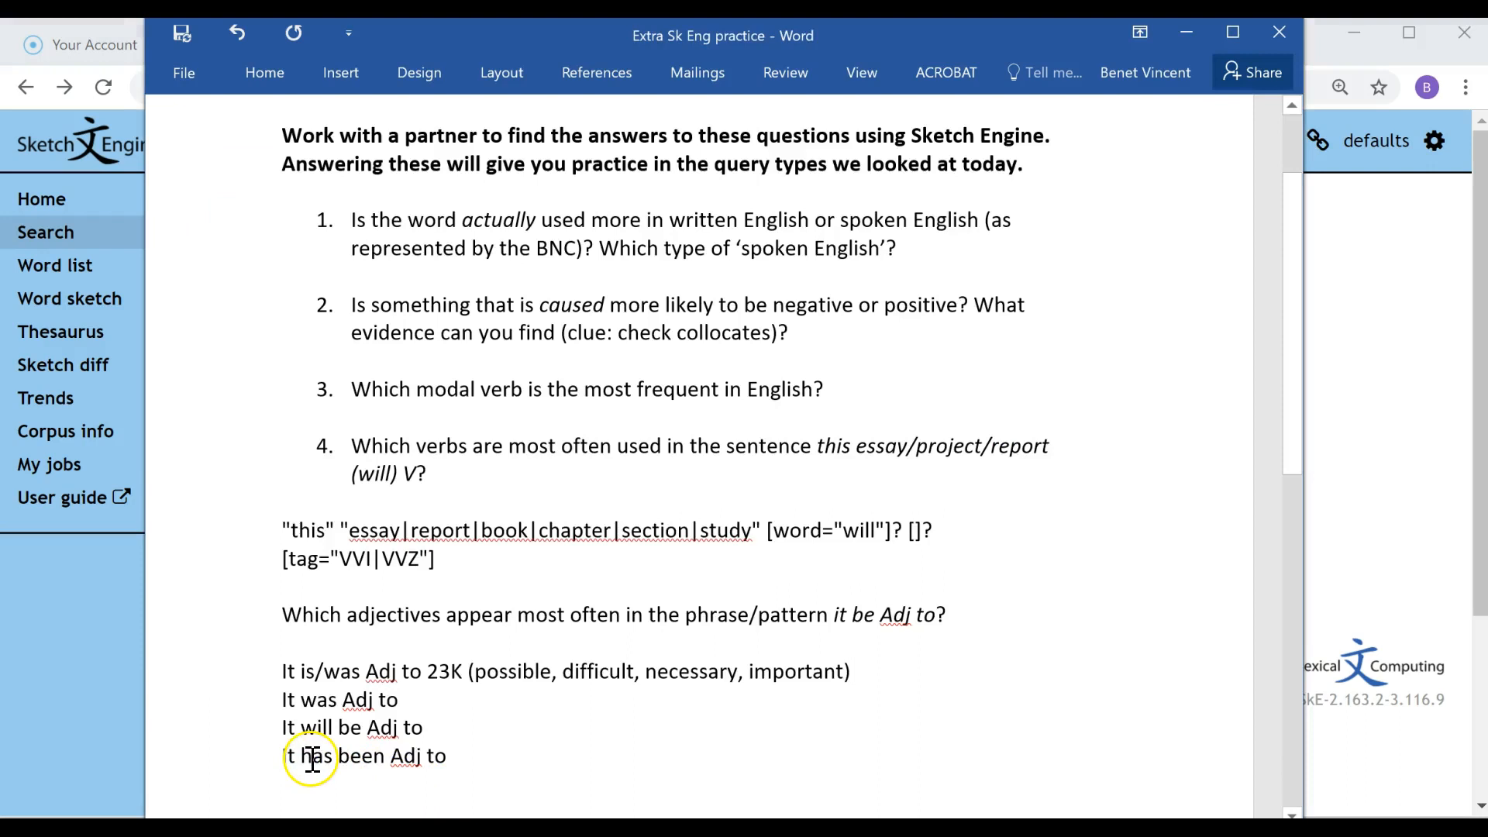
drag(302, 755, 374, 755)
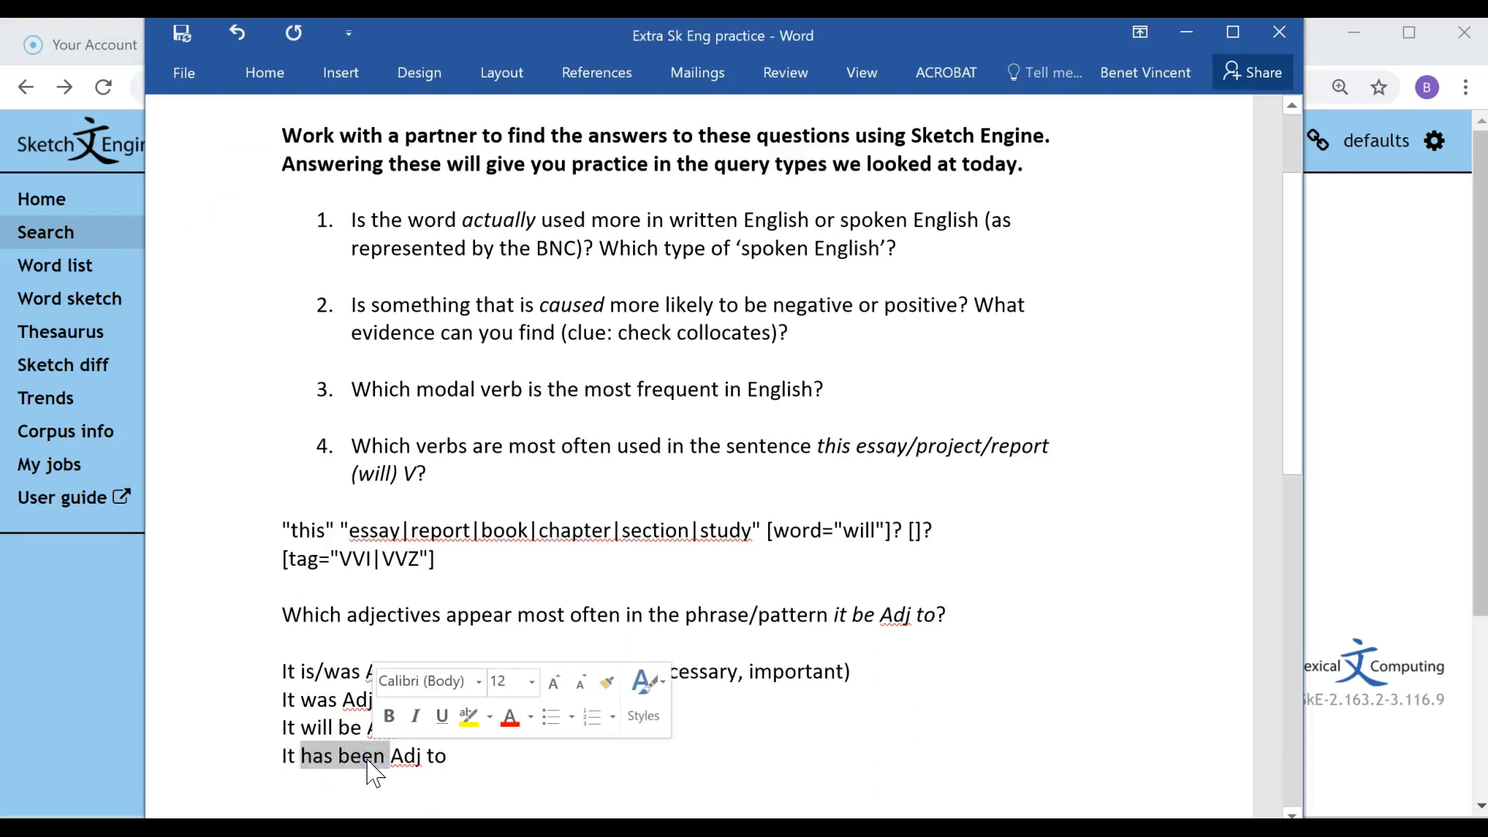
click(1435, 531)
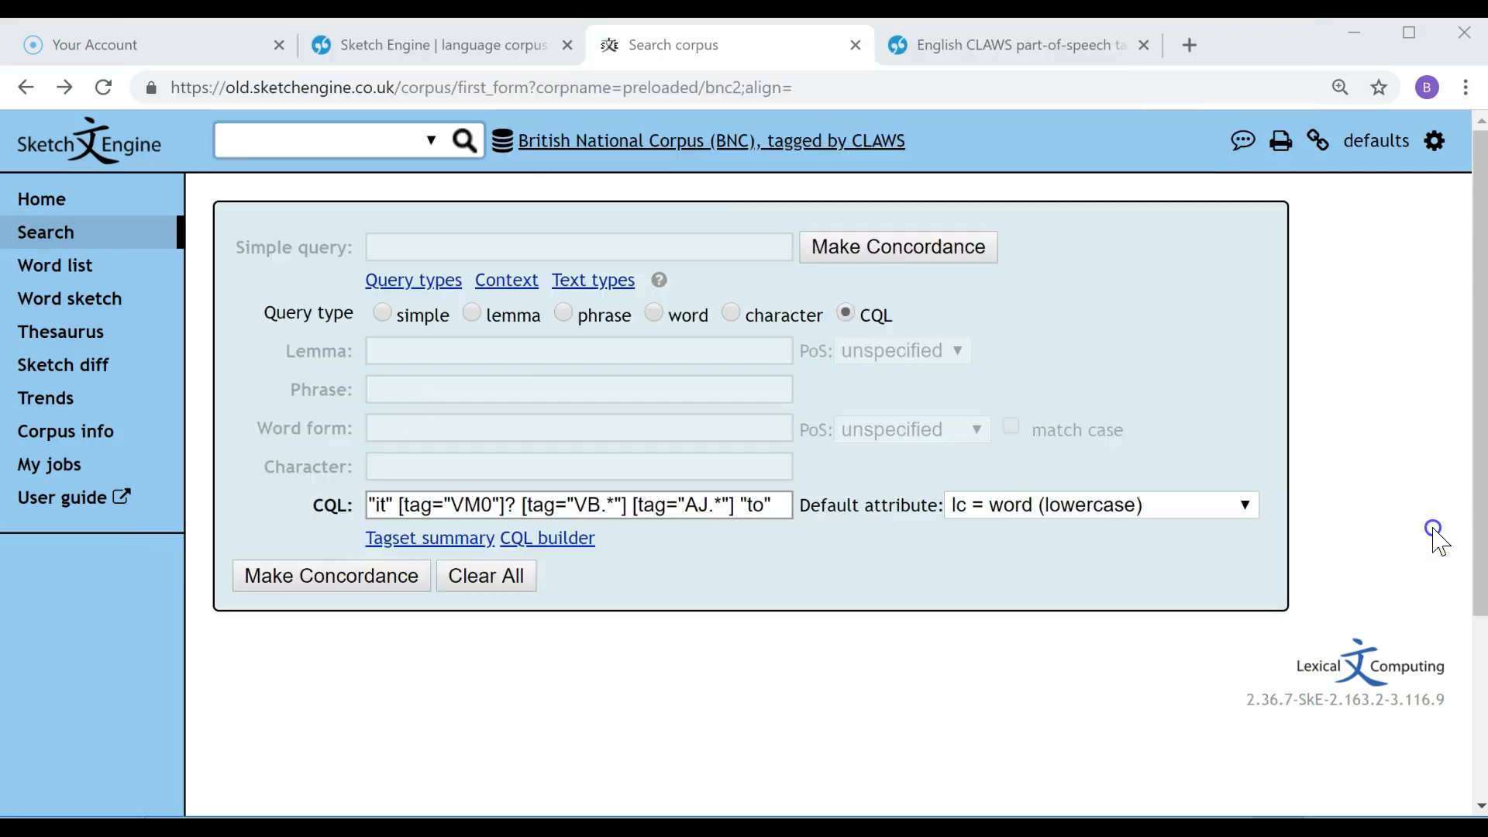
click(509, 508)
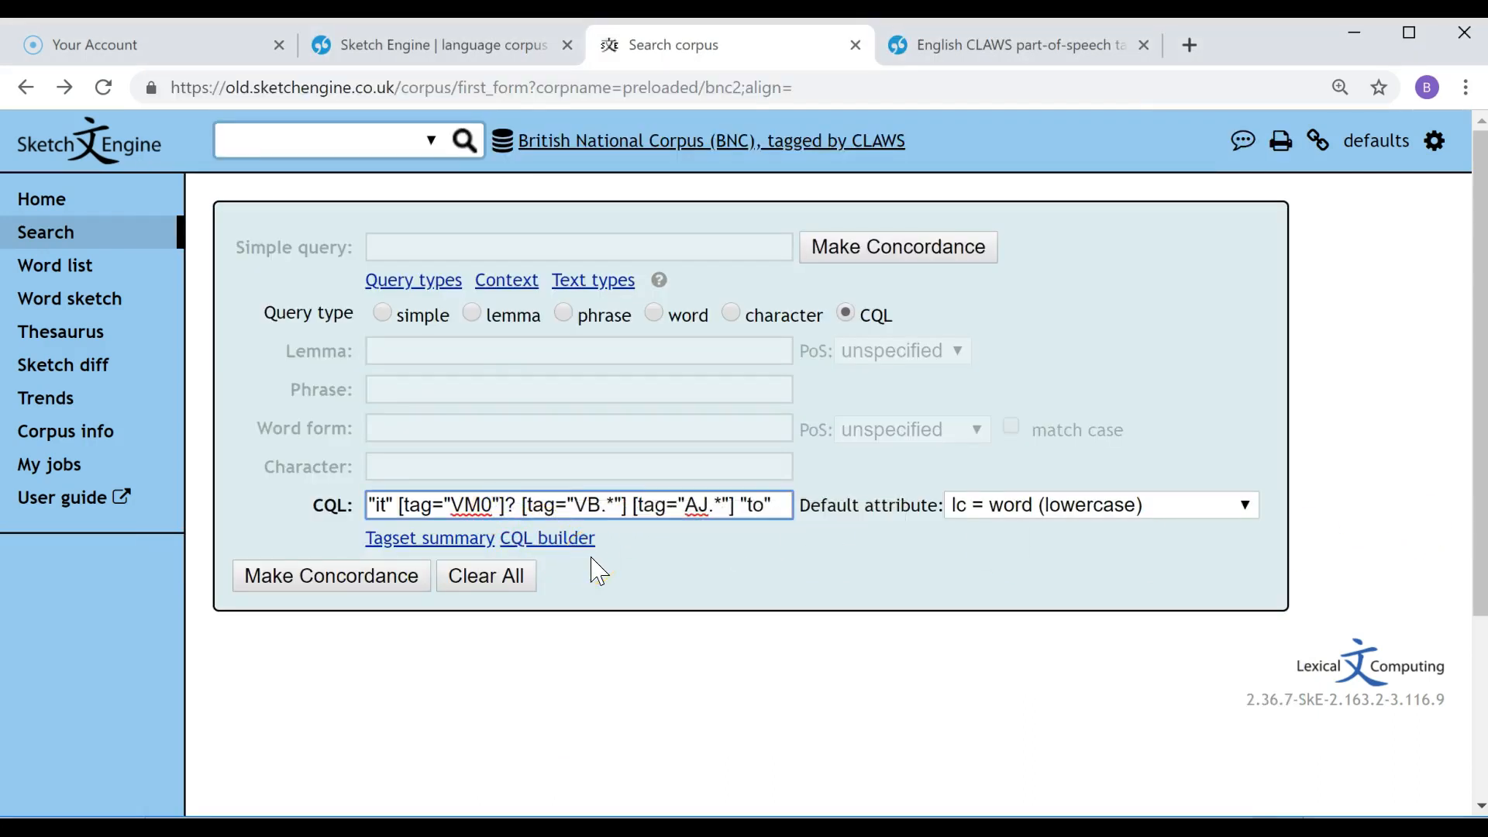
text(|)
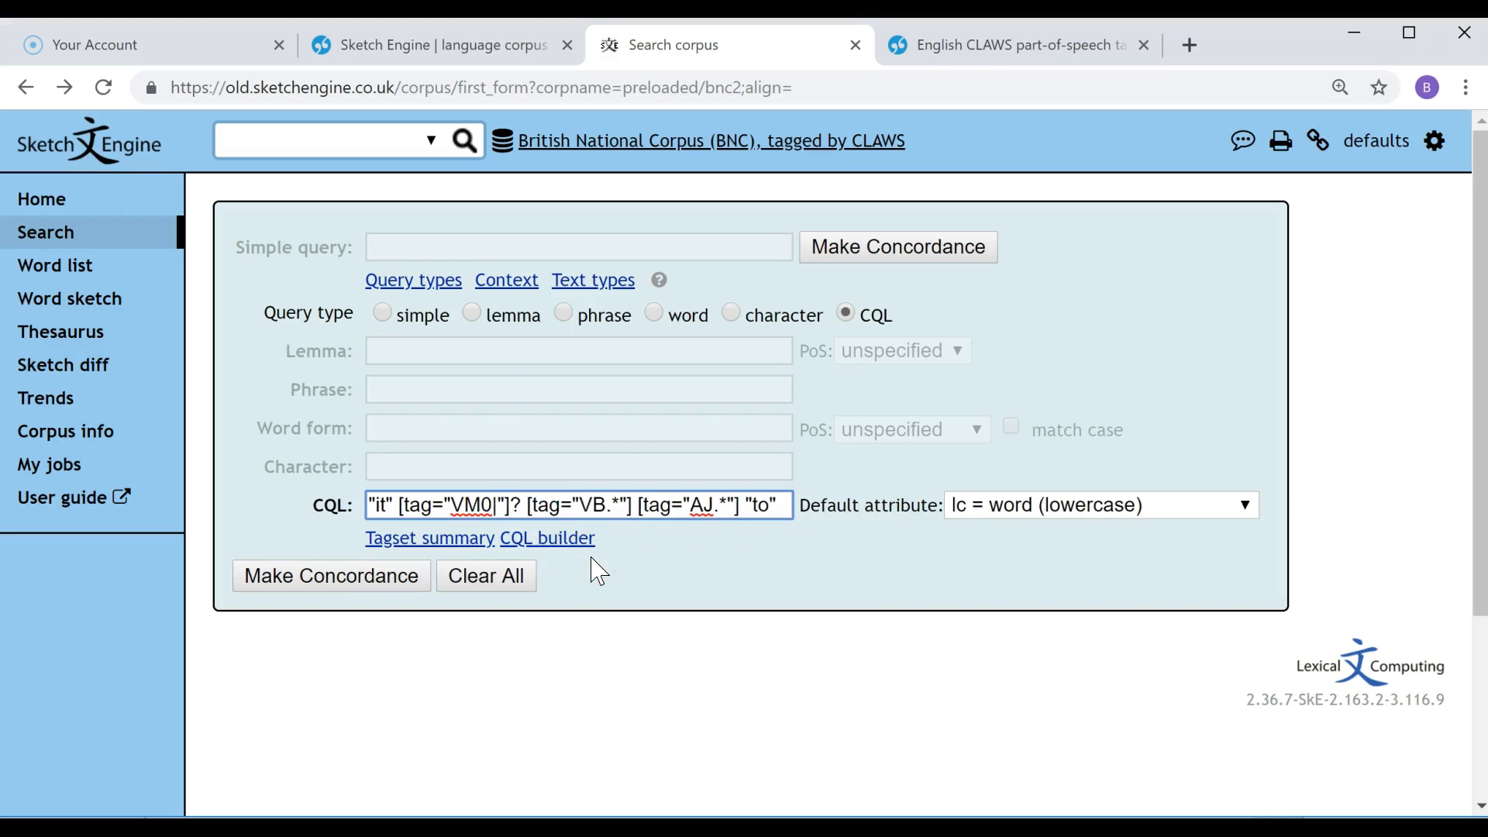
text(VH)
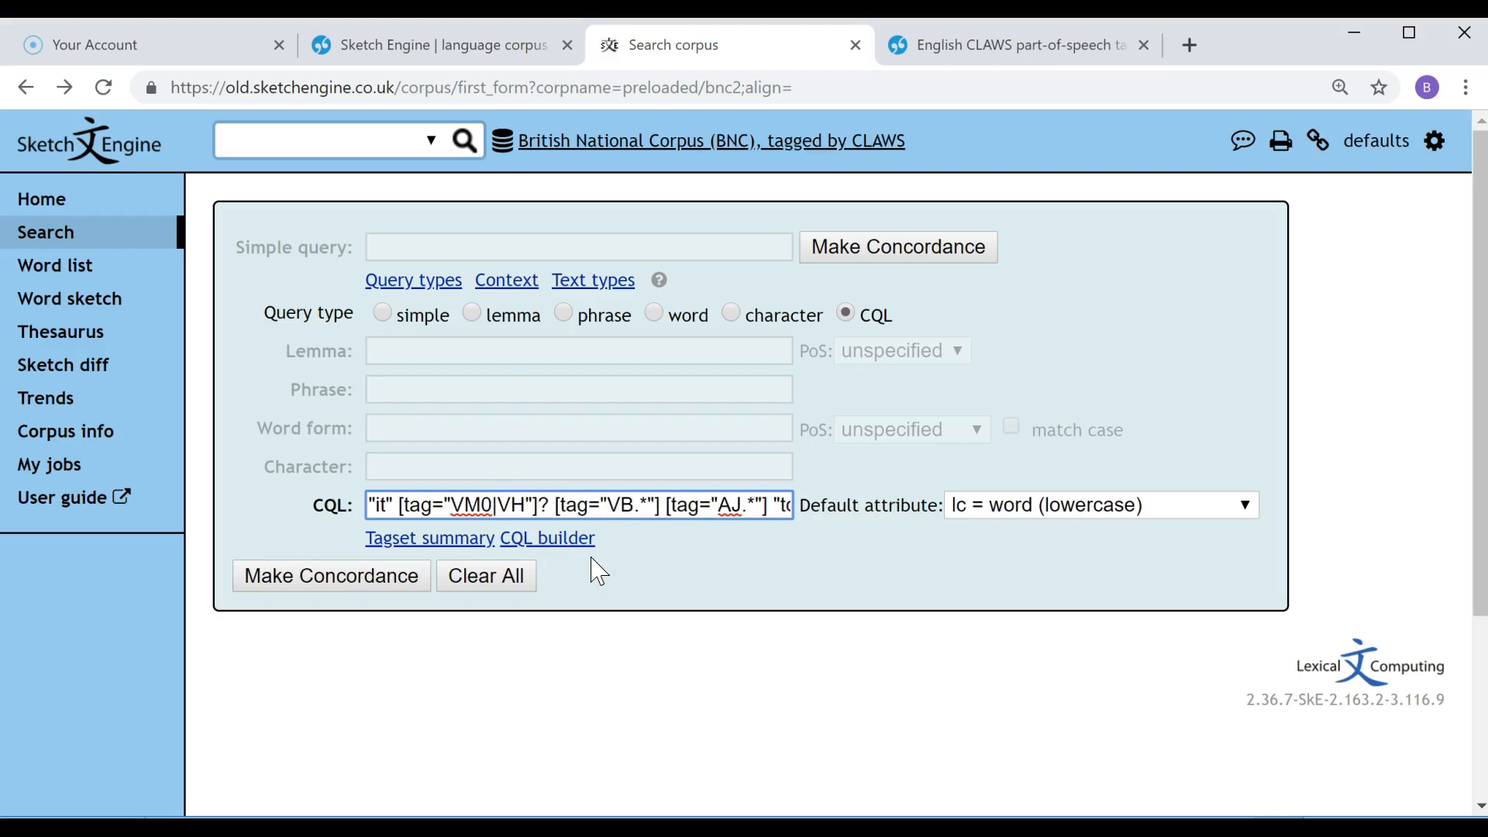
text(.)
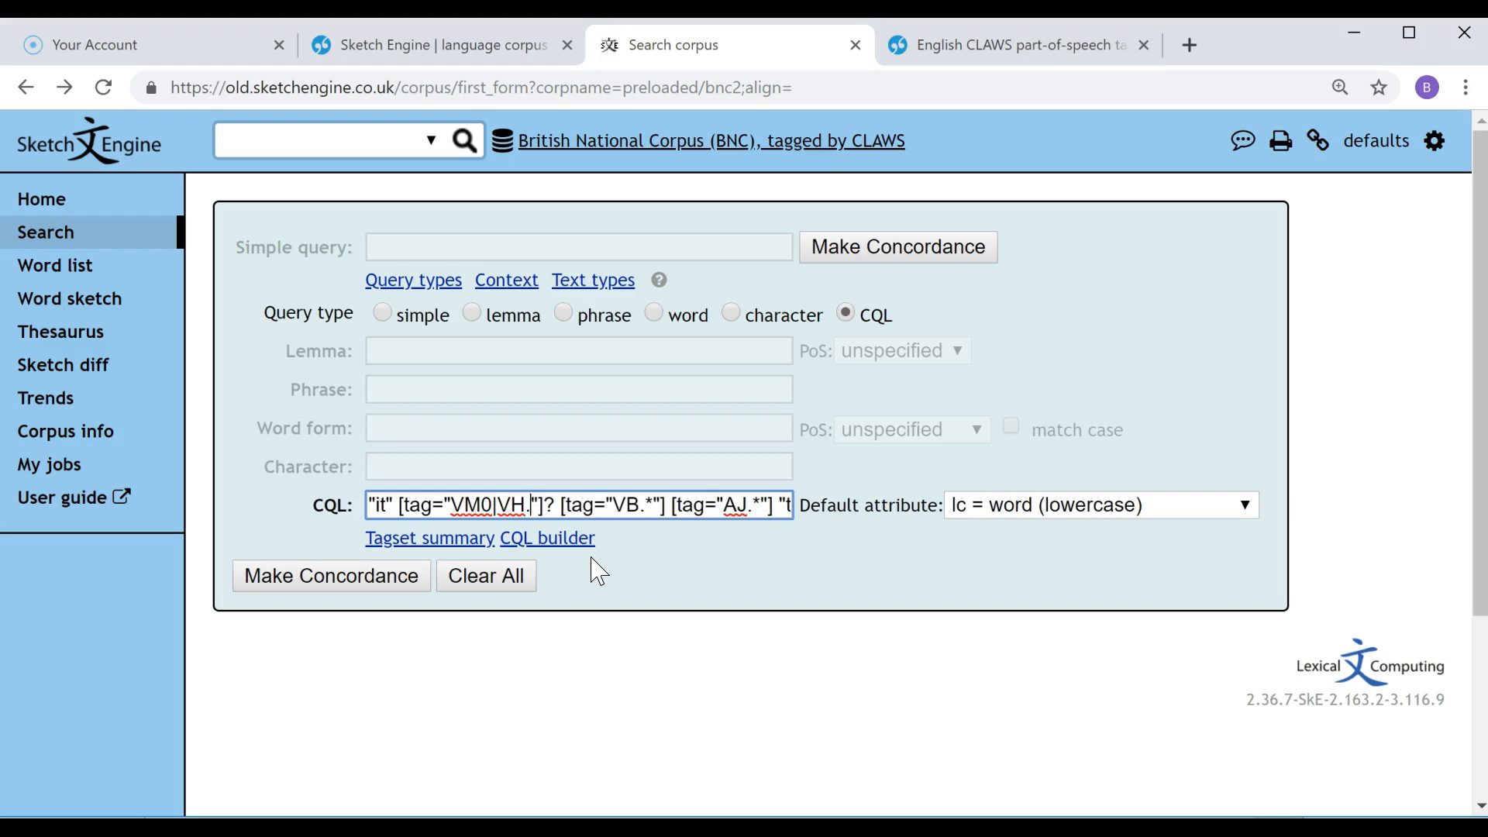
text(*)
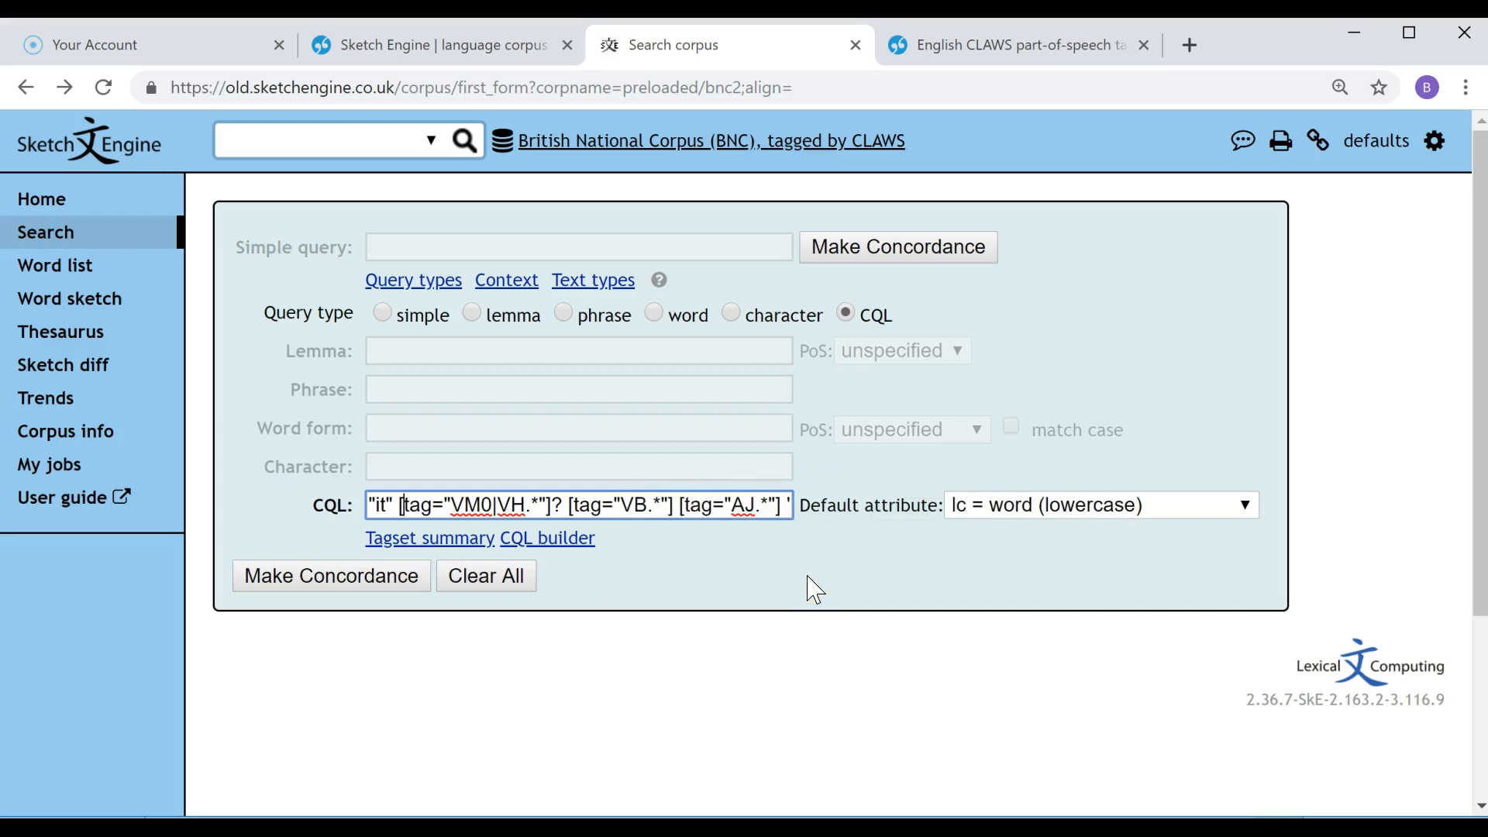
- Copy the complete CQL query into the Word document beside the "It will be Adj to" line
key(ctrl+a)
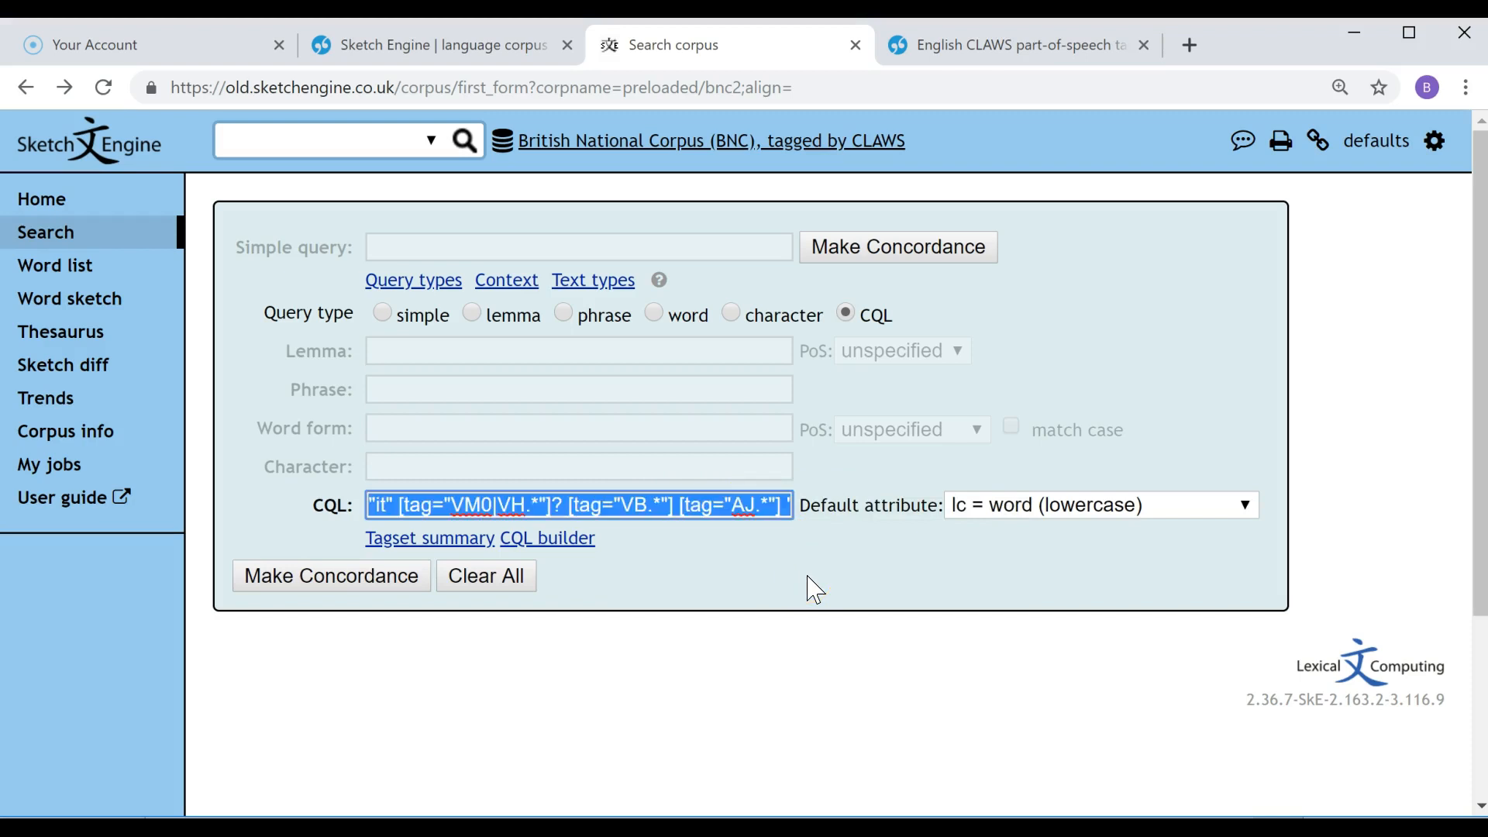
click(750, 798)
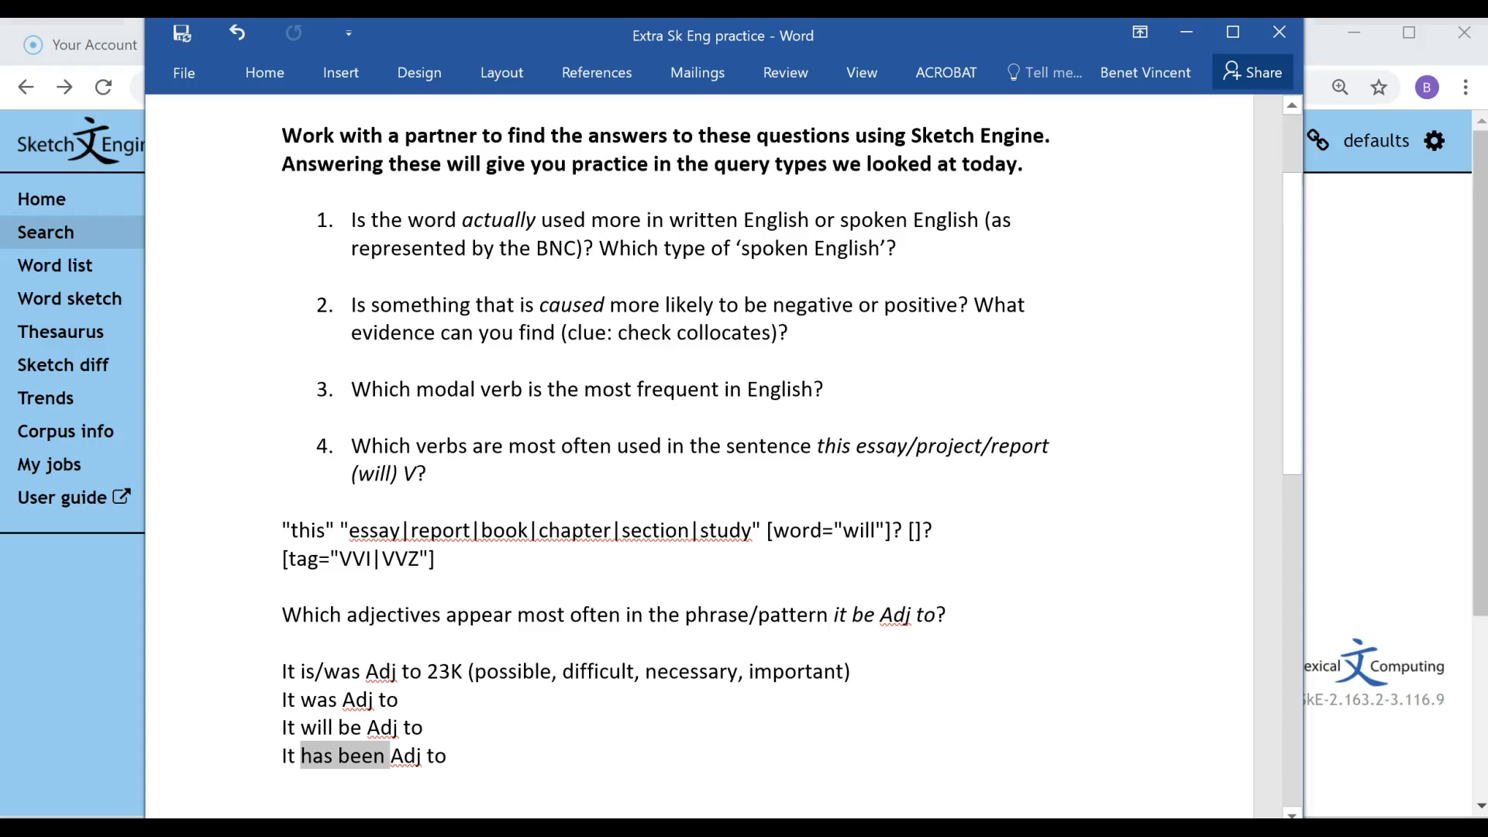
click(532, 726)
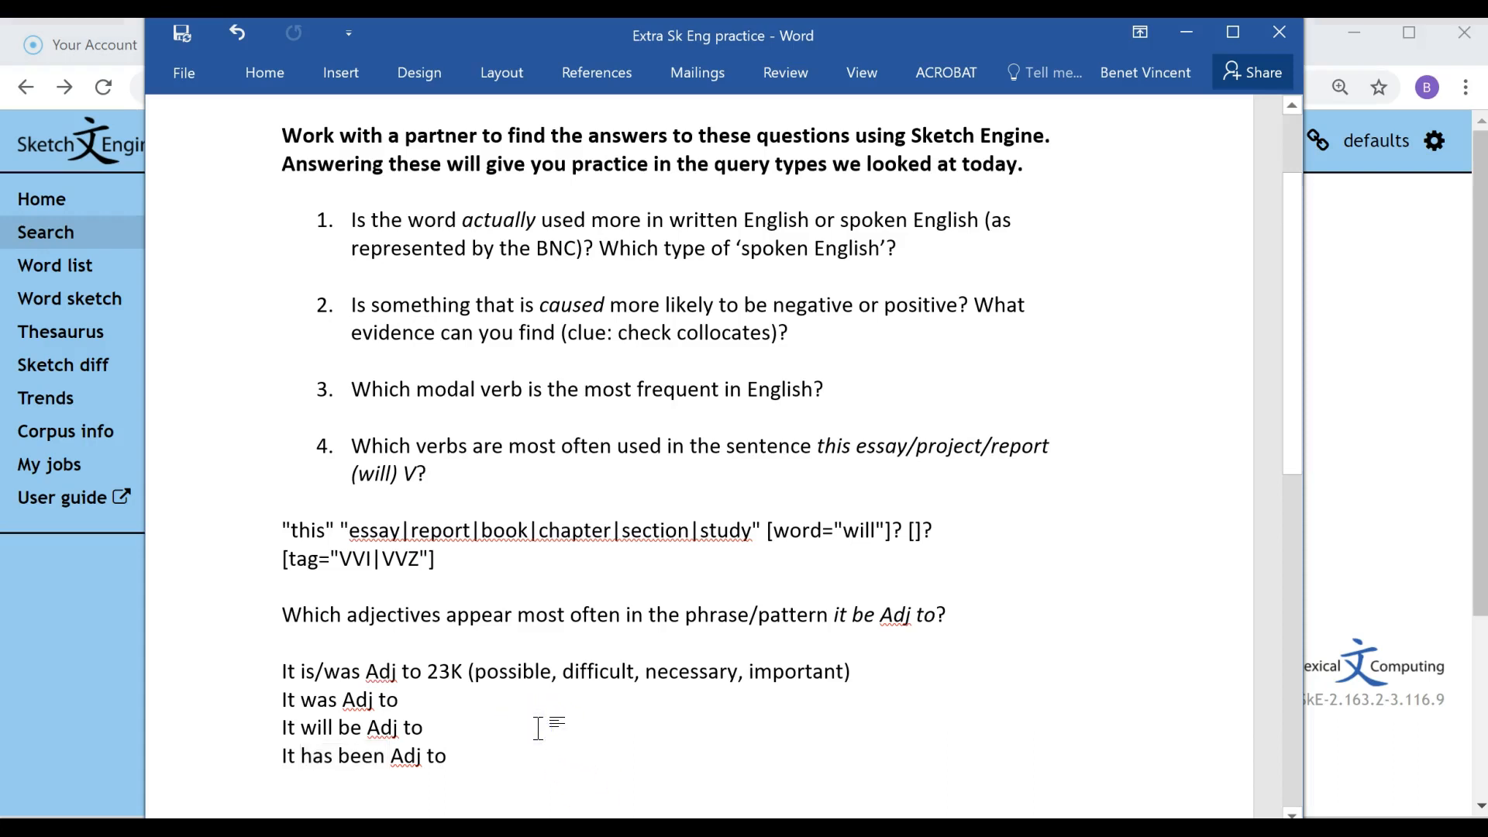
text("it" [tag="VM0|VH.*"]? [tag="VB.*"] [tag="AJ.*"] "to")
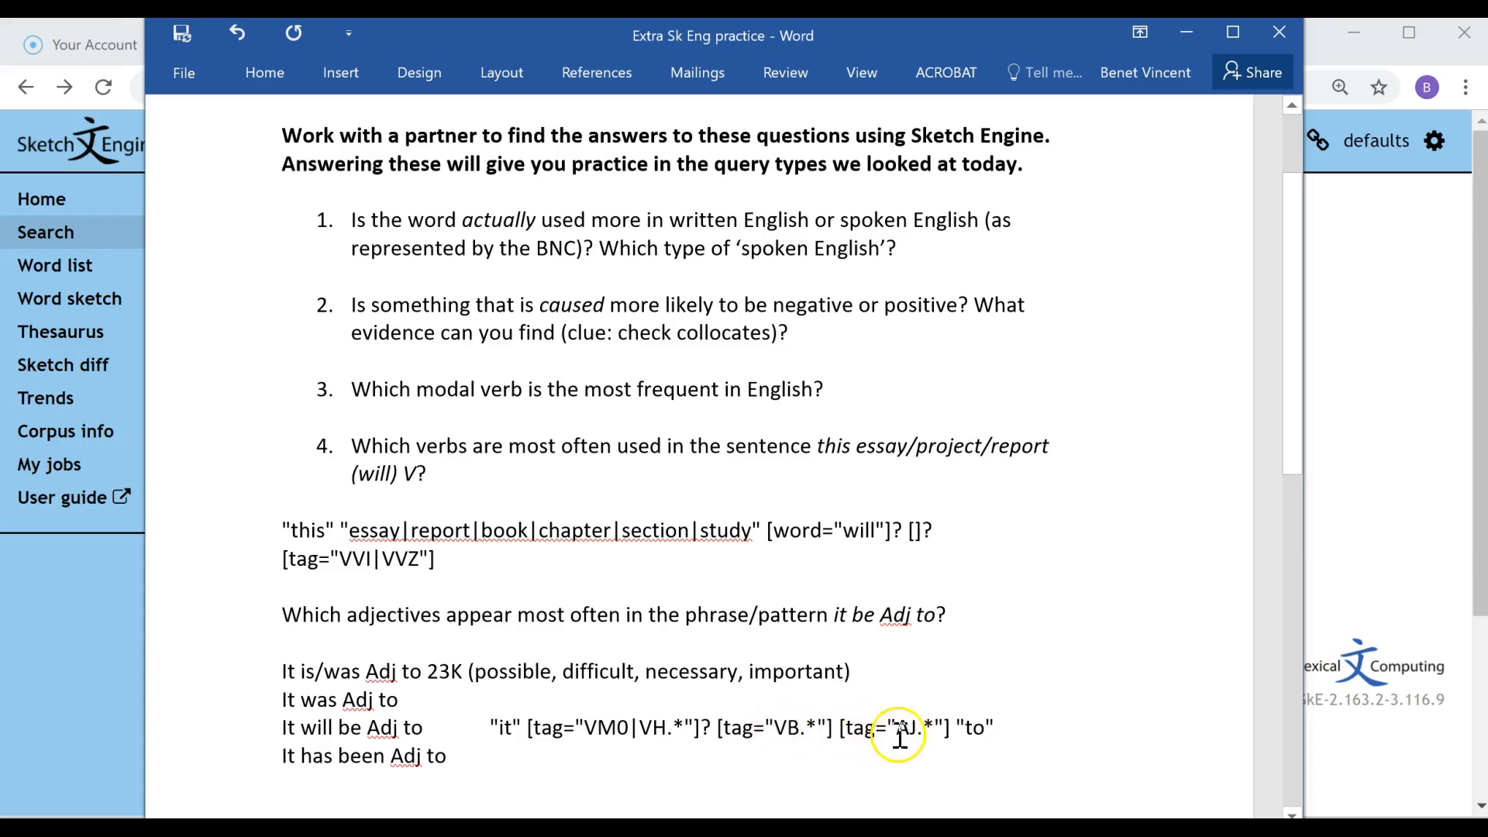
- Make the concordance for the extended query in Sketch Engine, and add 29K after "It will be Adj to" in Word
click(1411, 531)
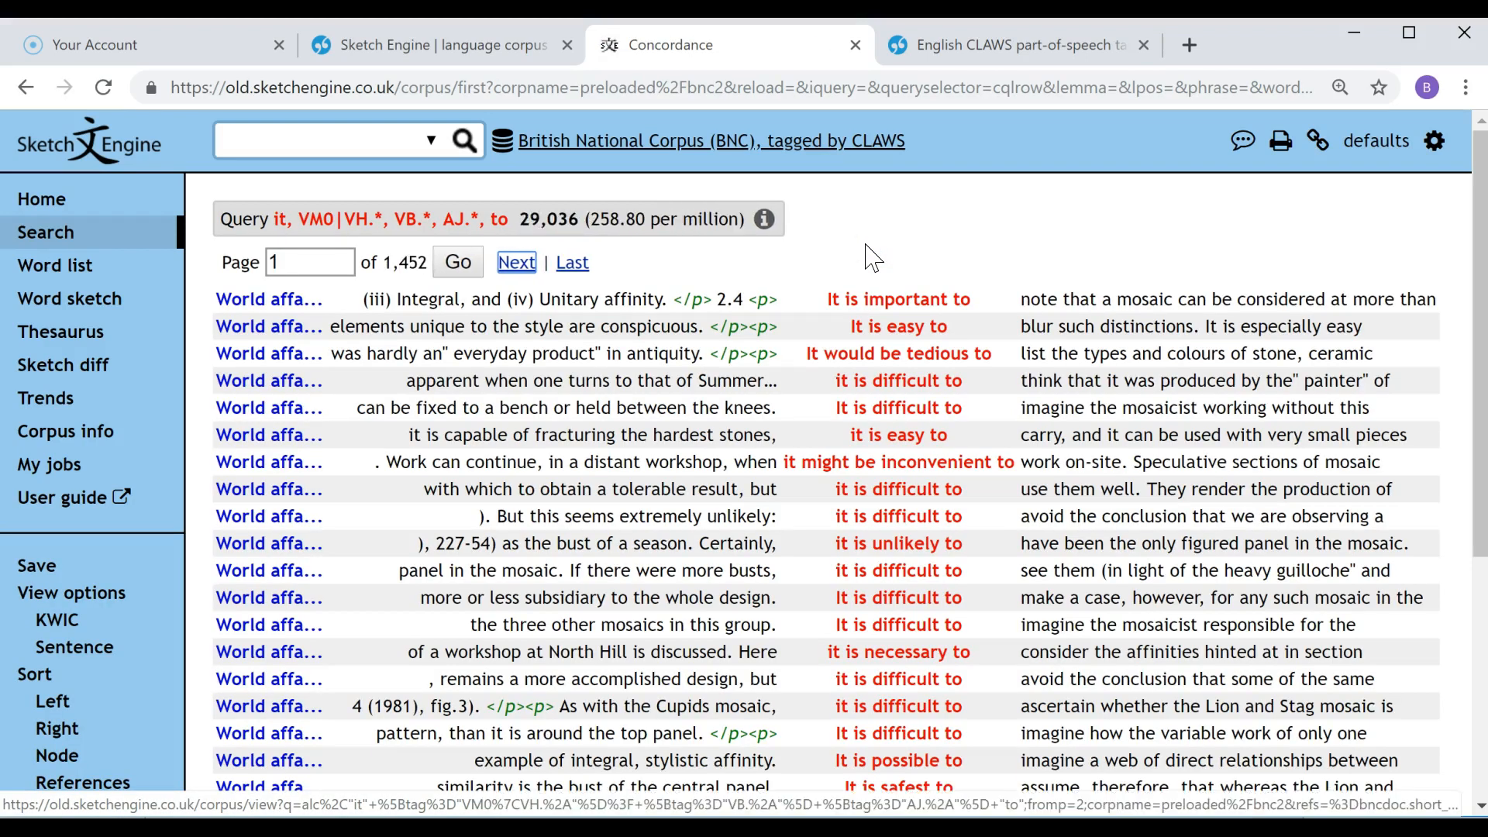
click(538, 258)
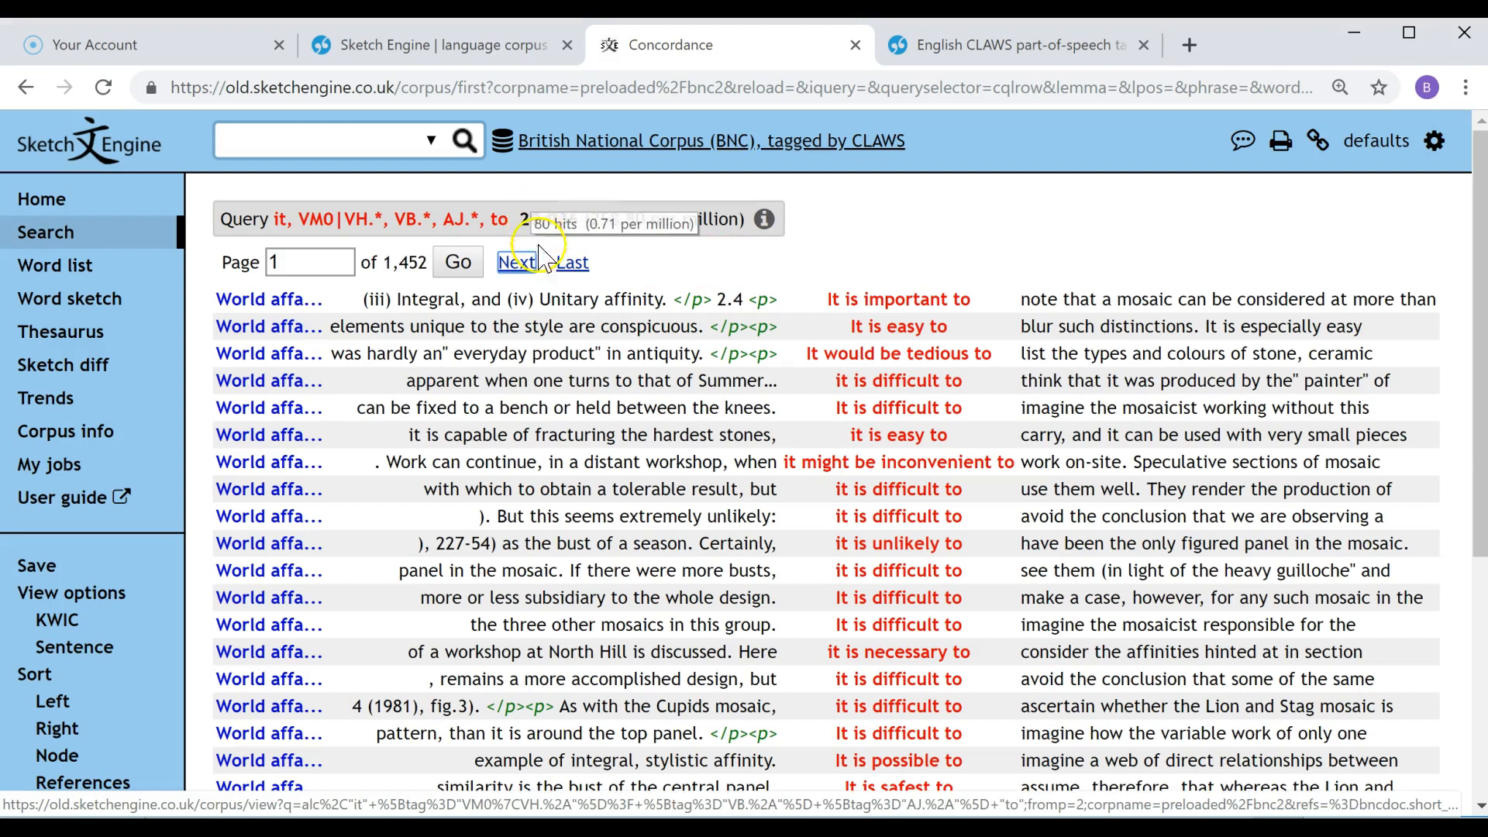
key(alt+Tab)
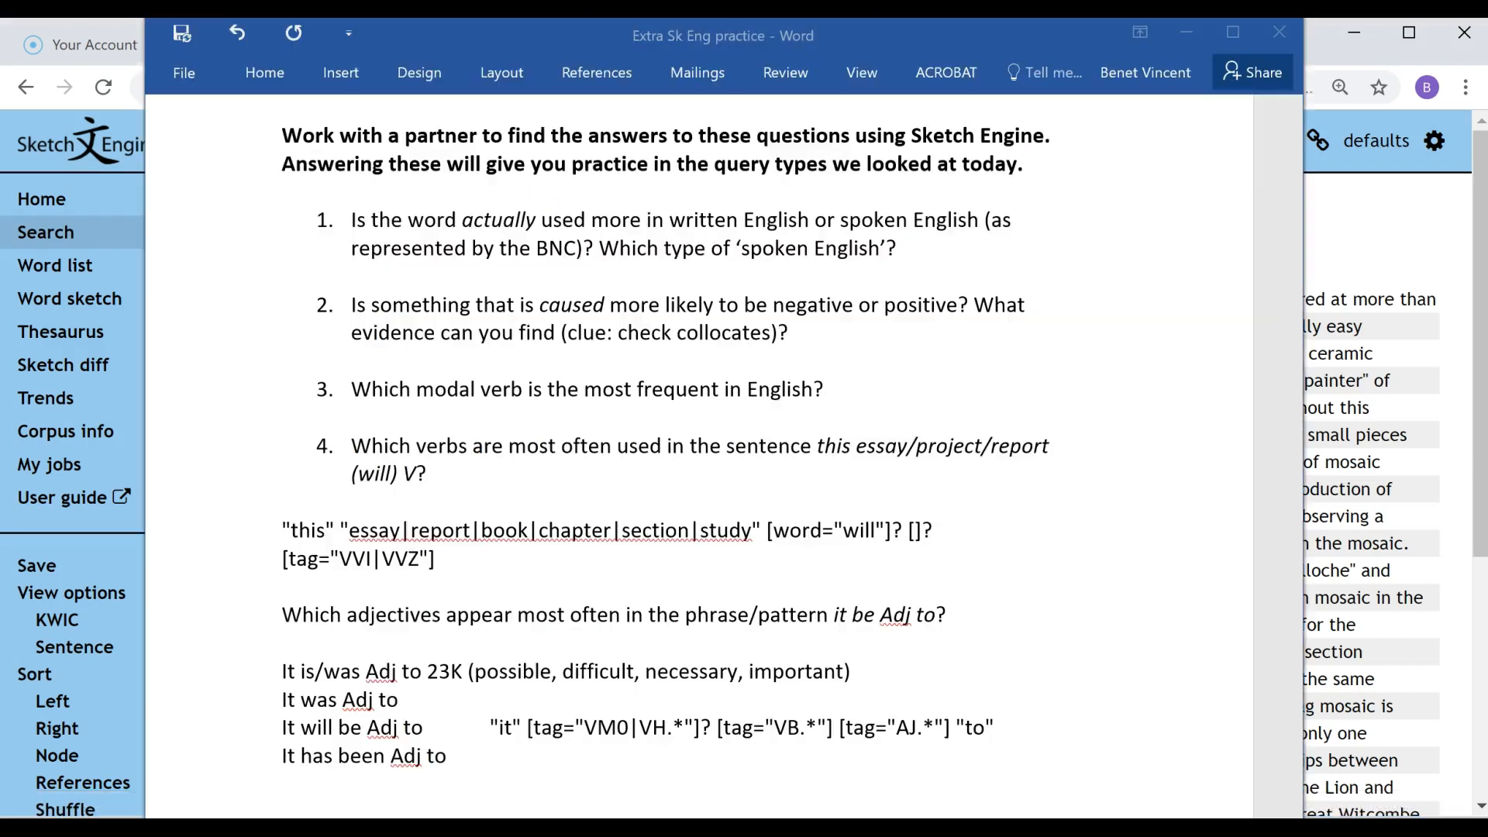
click(445, 725)
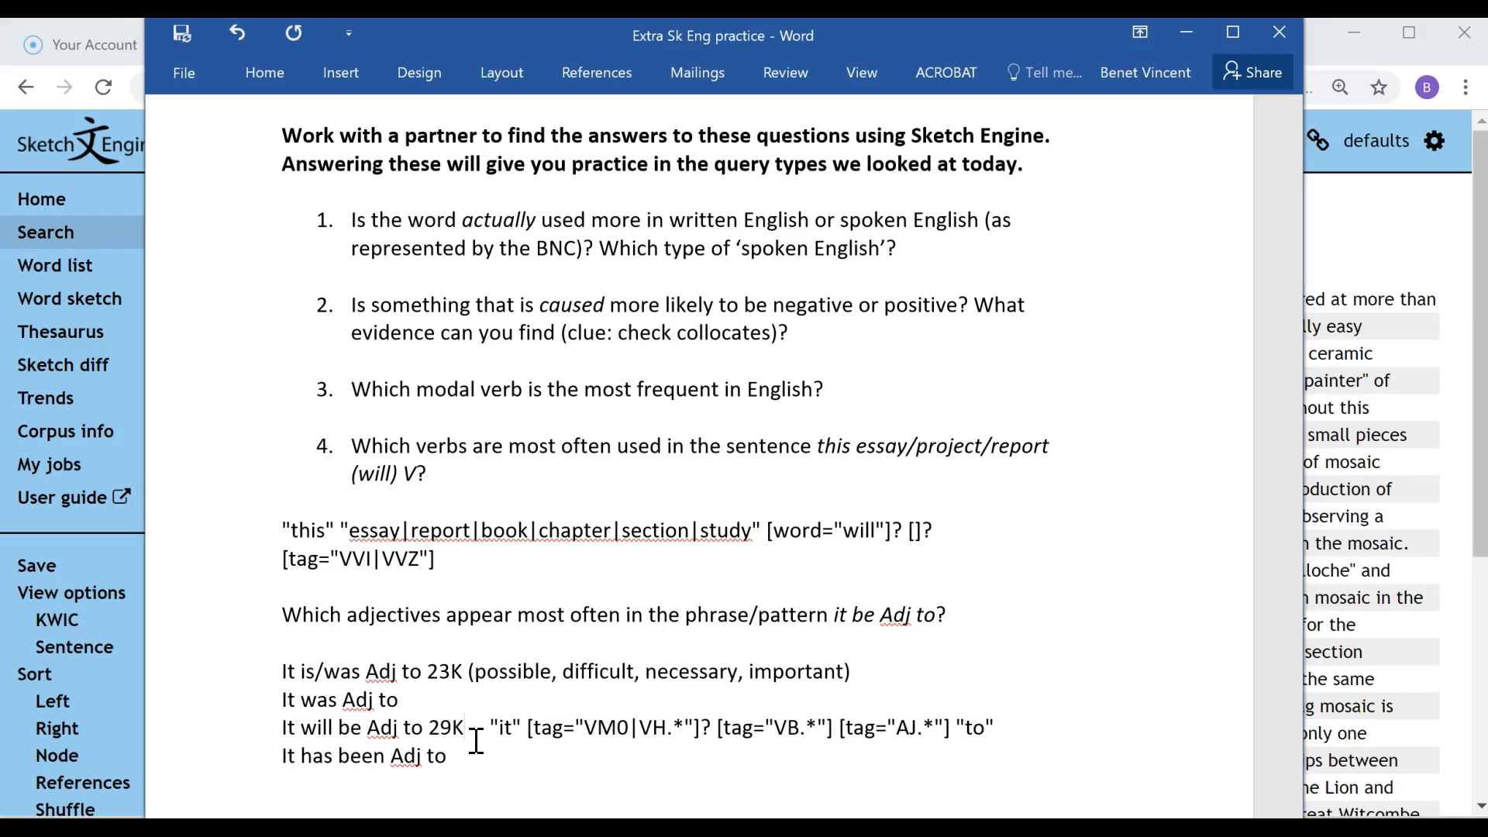
- Return to the Sketch Engine concordance of the extended query and generate its node forms frequency list
click(1370, 223)
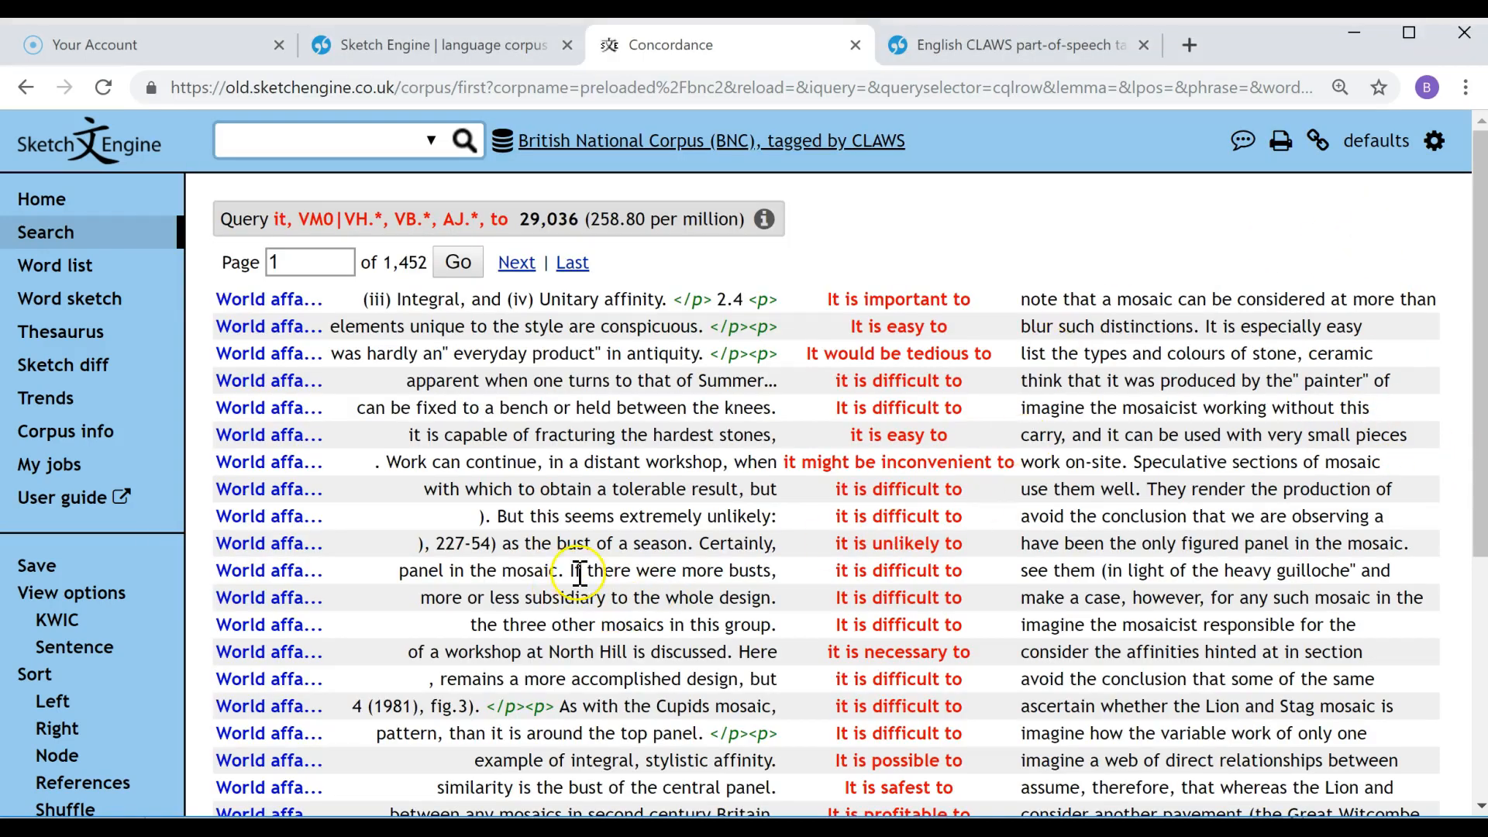
scroll(580, 573, down, 4)
scroll(584, 571, up, 4)
scroll(584, 571, down, 2)
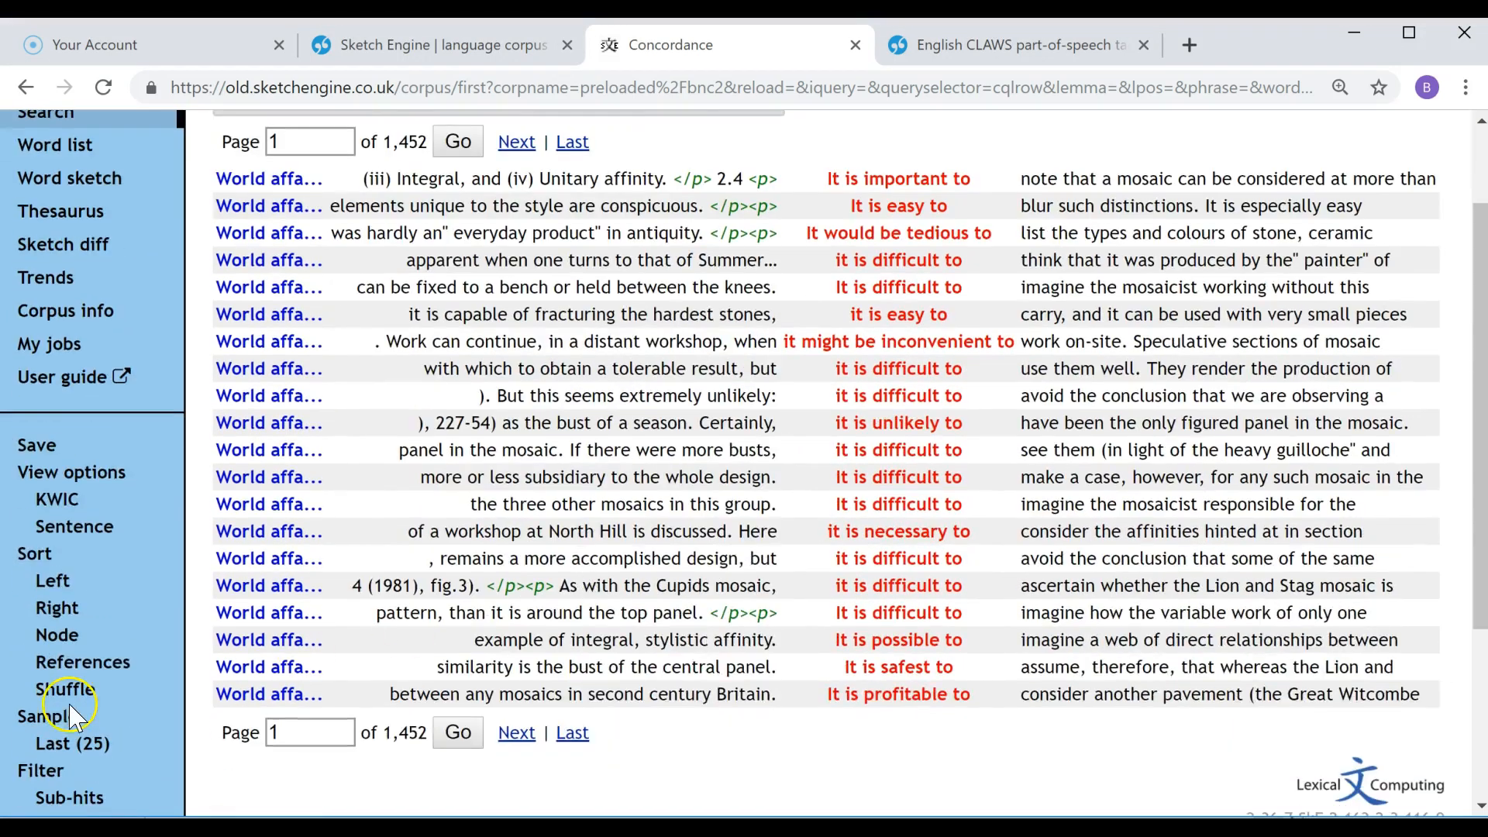
scroll(73, 717, down, 3)
scroll(124, 635, down, 1)
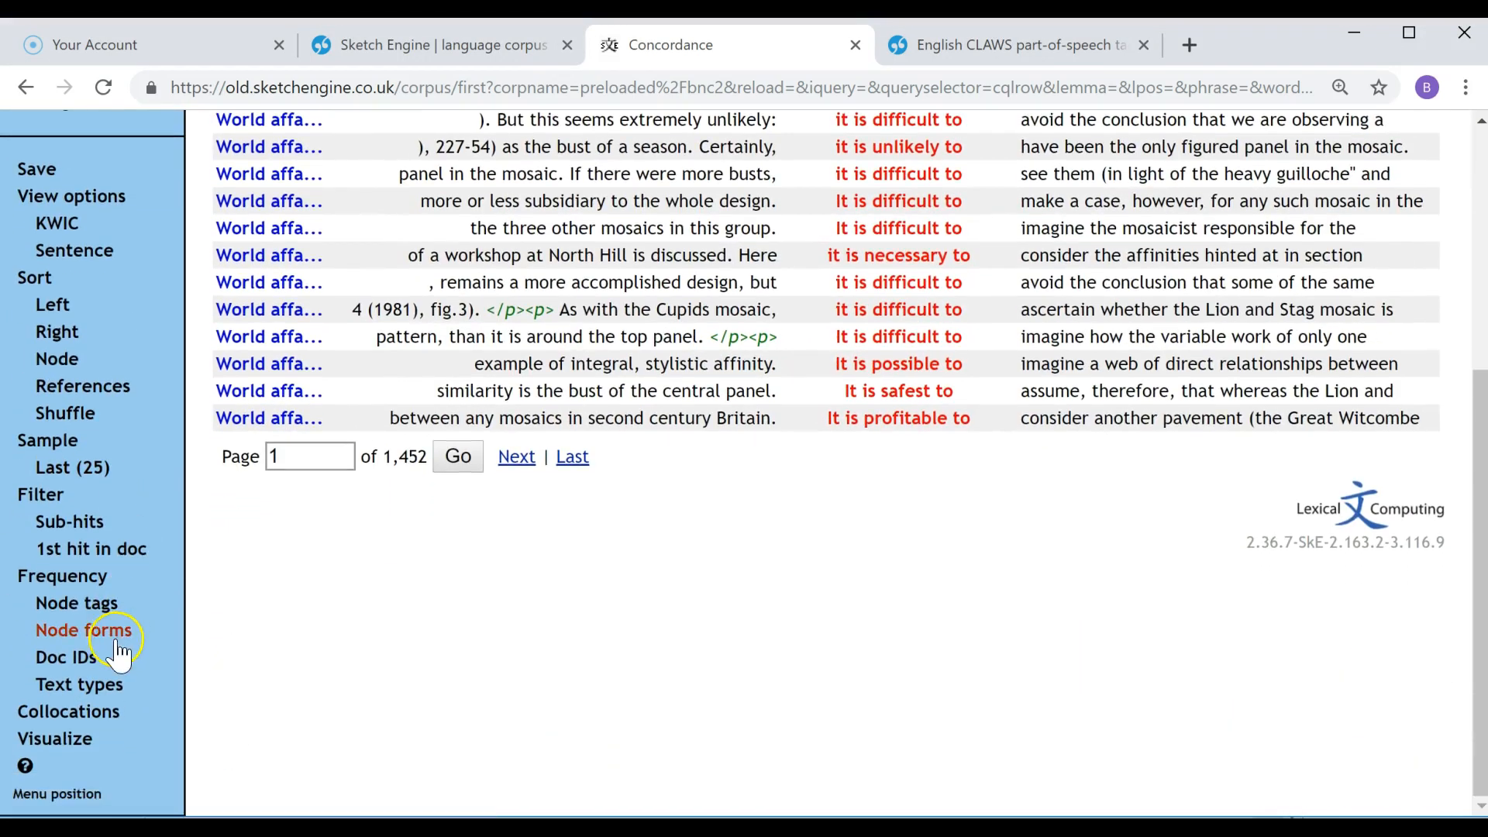
click(73, 640)
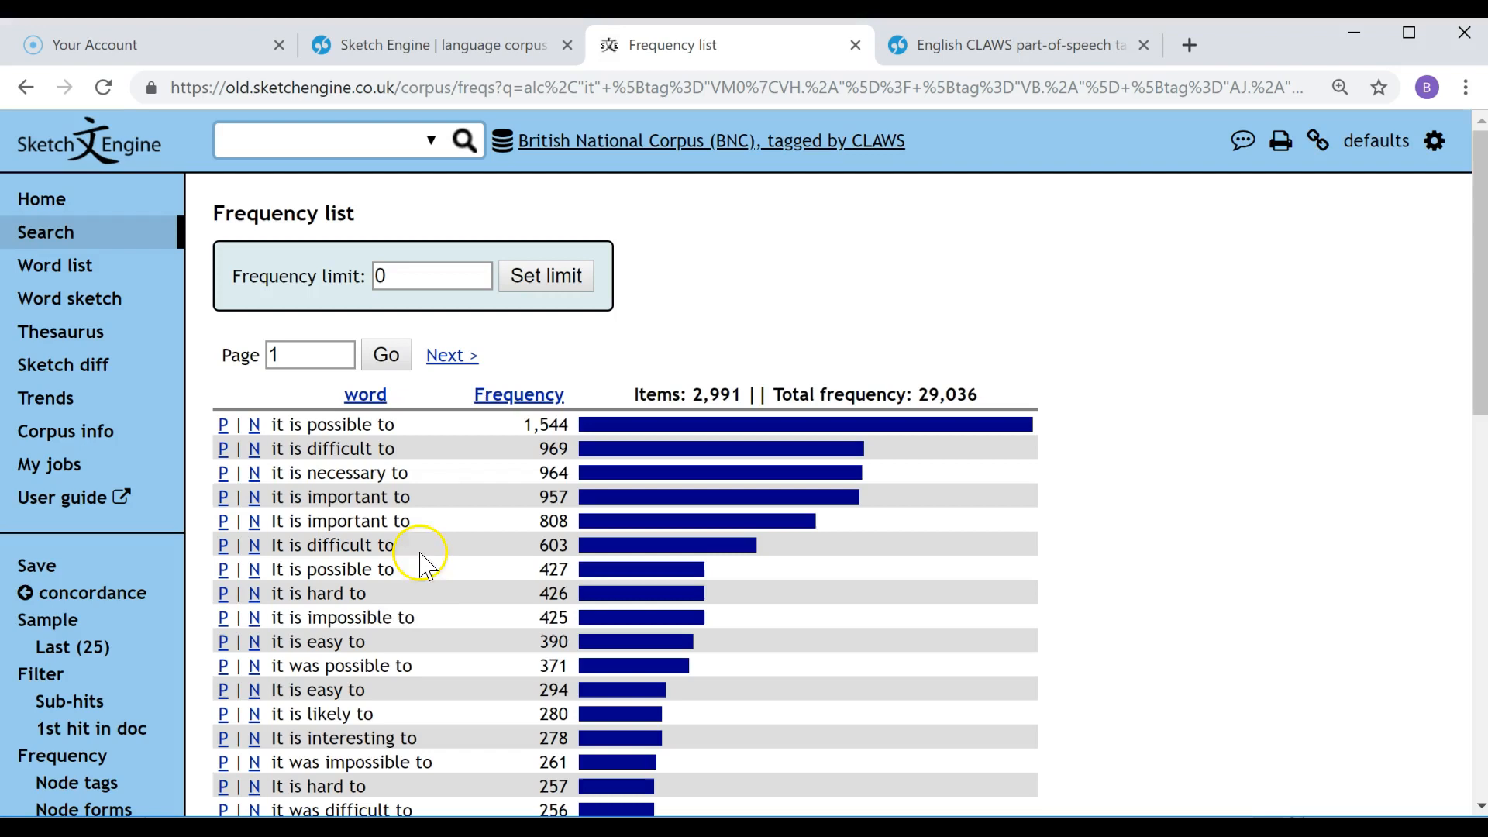
- Examine the first page of the frequency list for the most common adjectives and verb forms, and switch to the Word document
scroll(368, 629, down, 1)
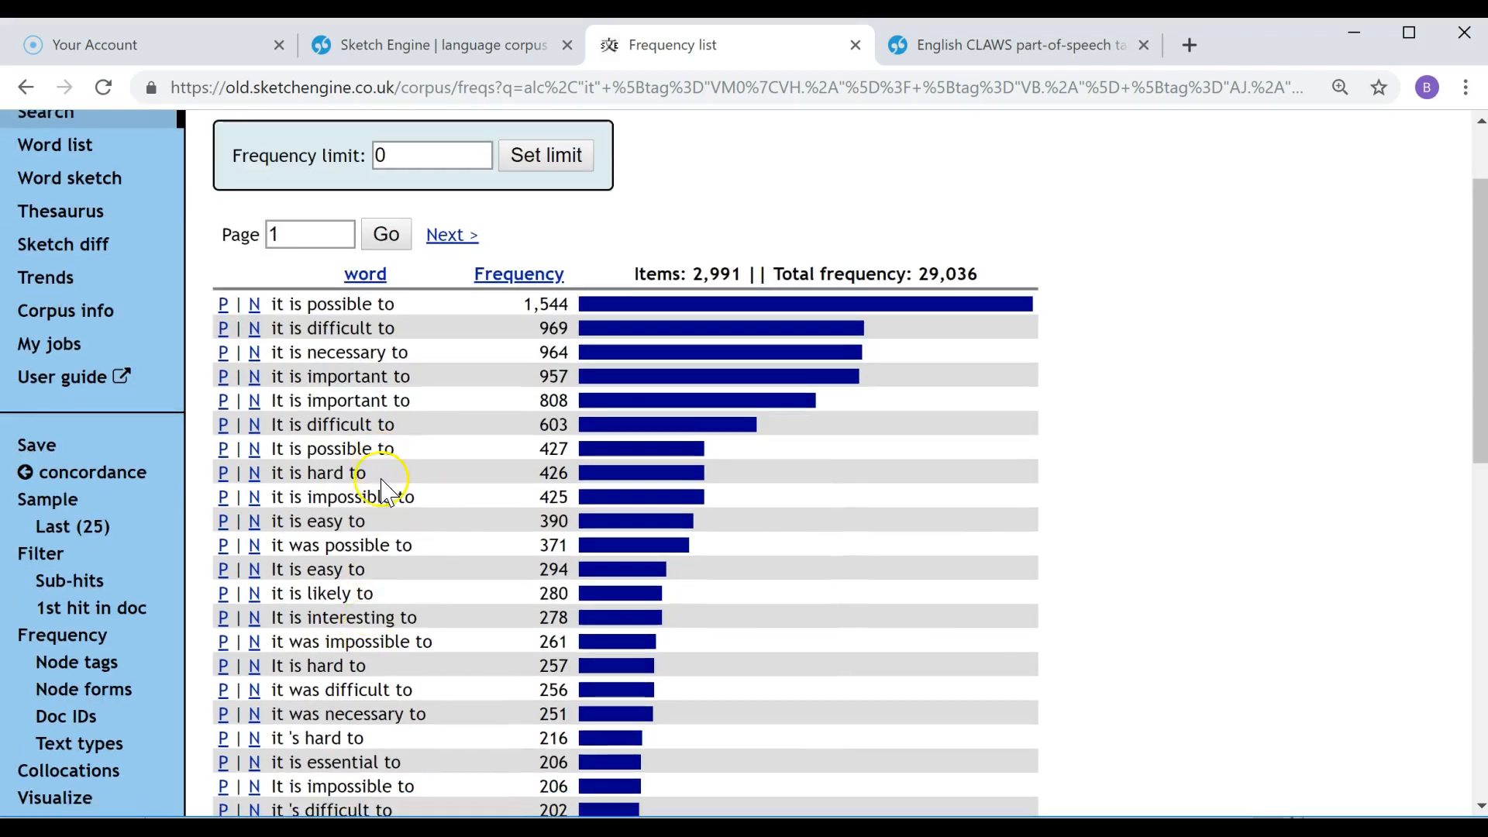
scroll(385, 500, down, 2)
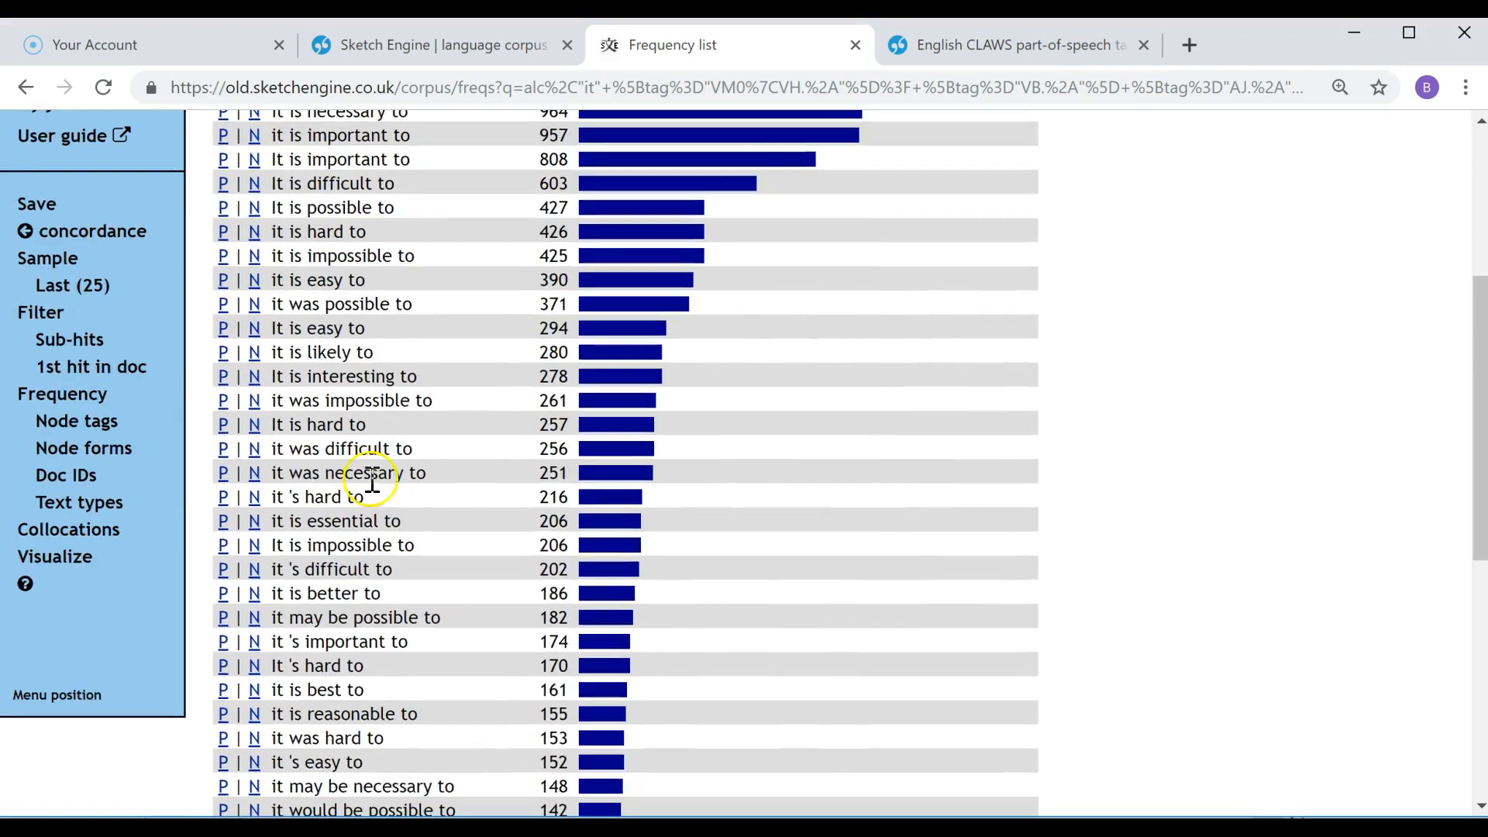
scroll(364, 410, down, 2)
scroll(364, 419, down, 2)
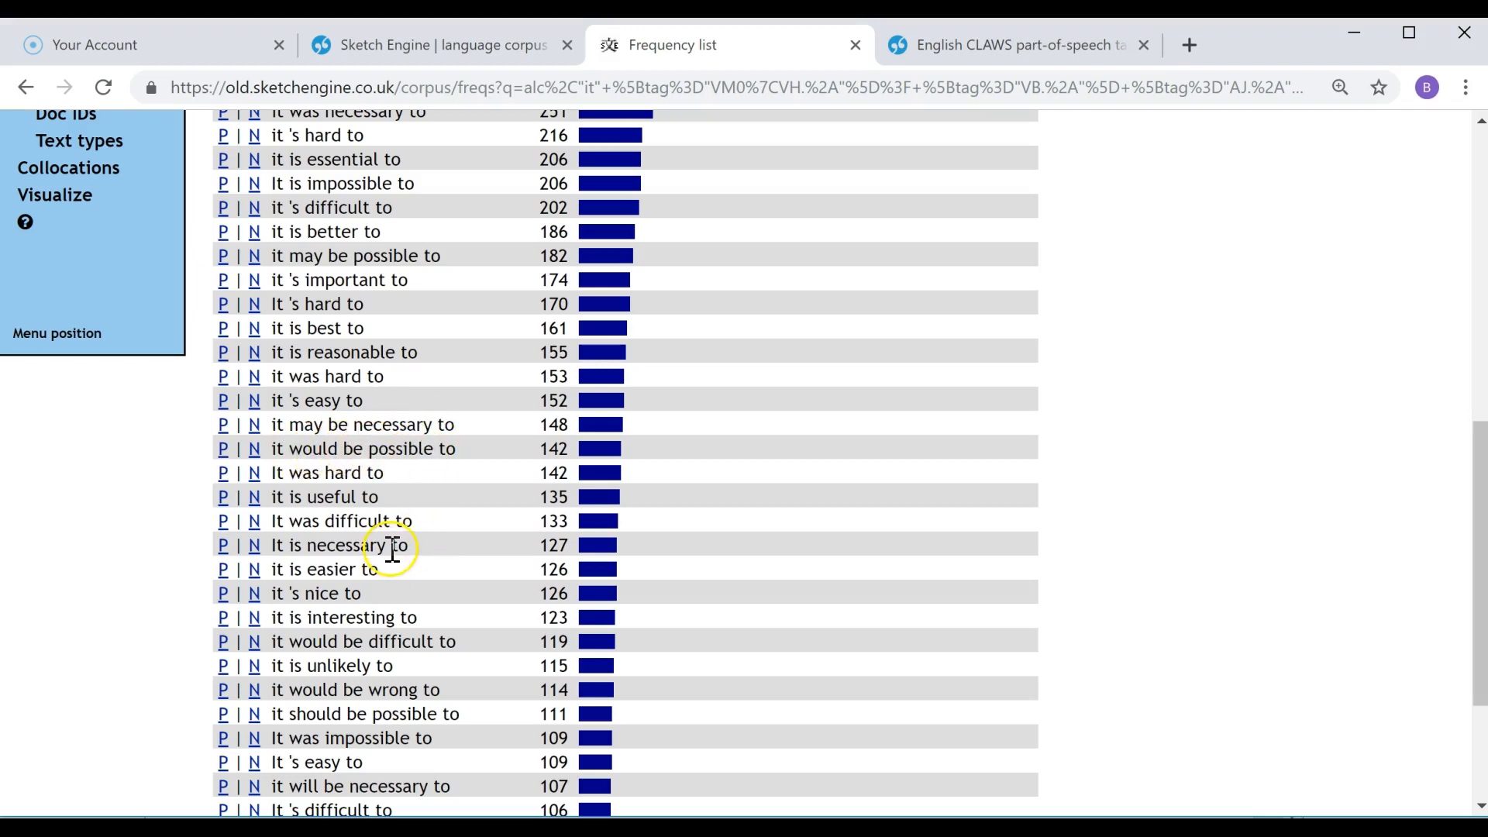
scroll(392, 549, down, 3)
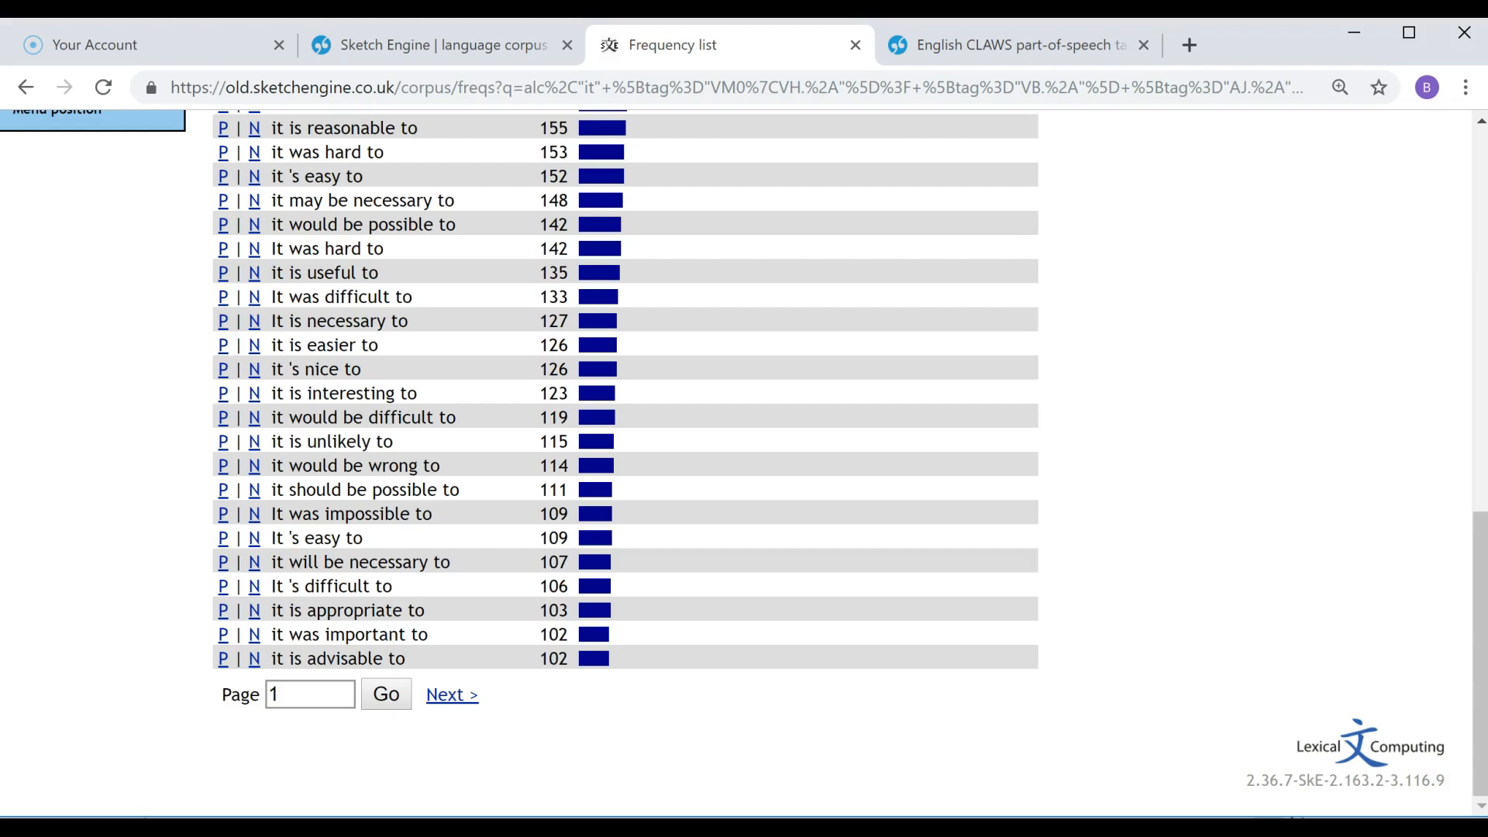
key(alt+Tab)
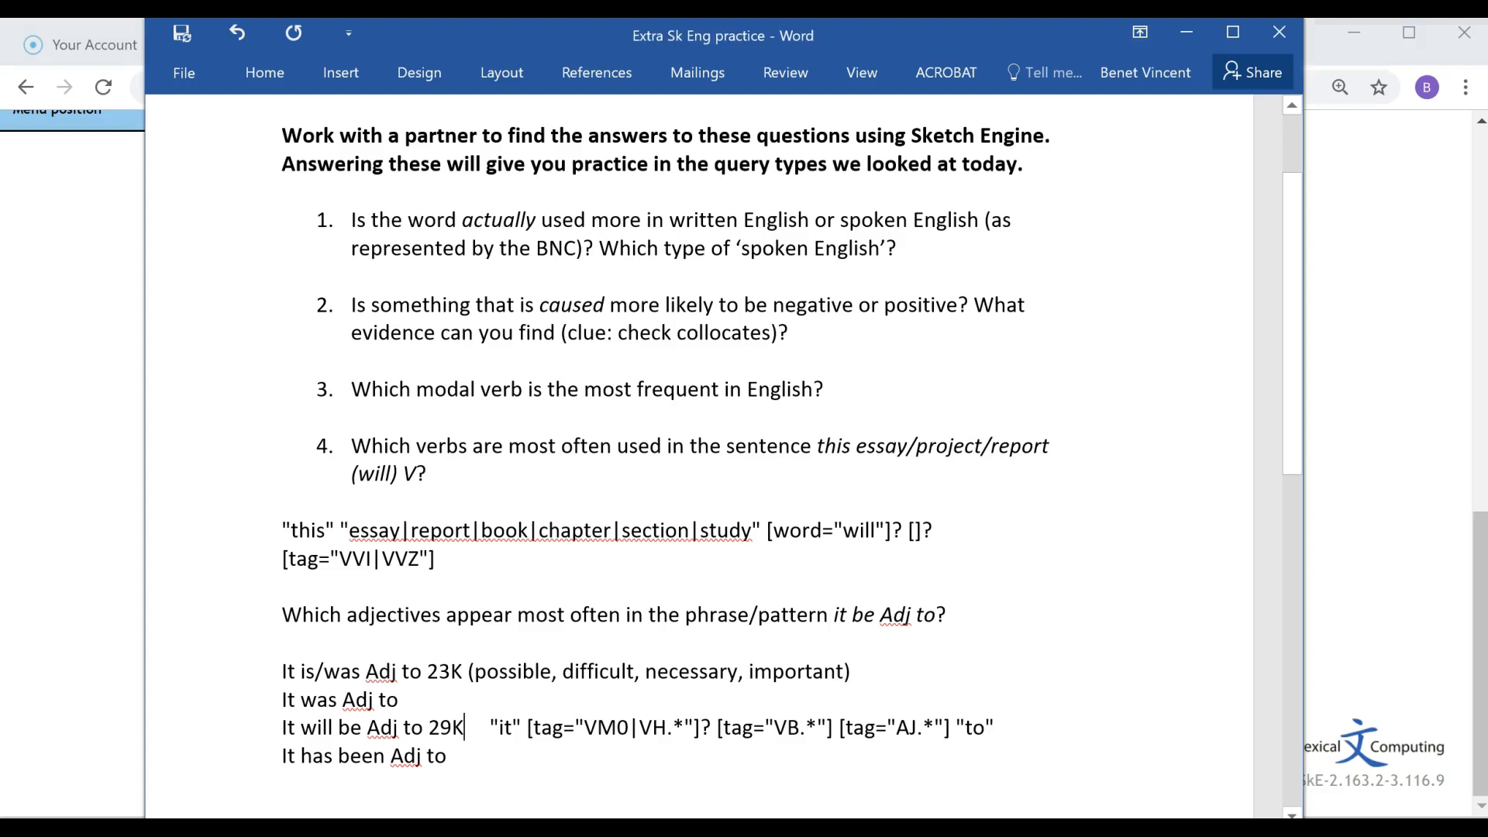
- Return to the Sketch Engine search form and insert an optional token []? between [tag="VB.*"] and [tag="AJ.*"] in the CQL query
click(1409, 408)
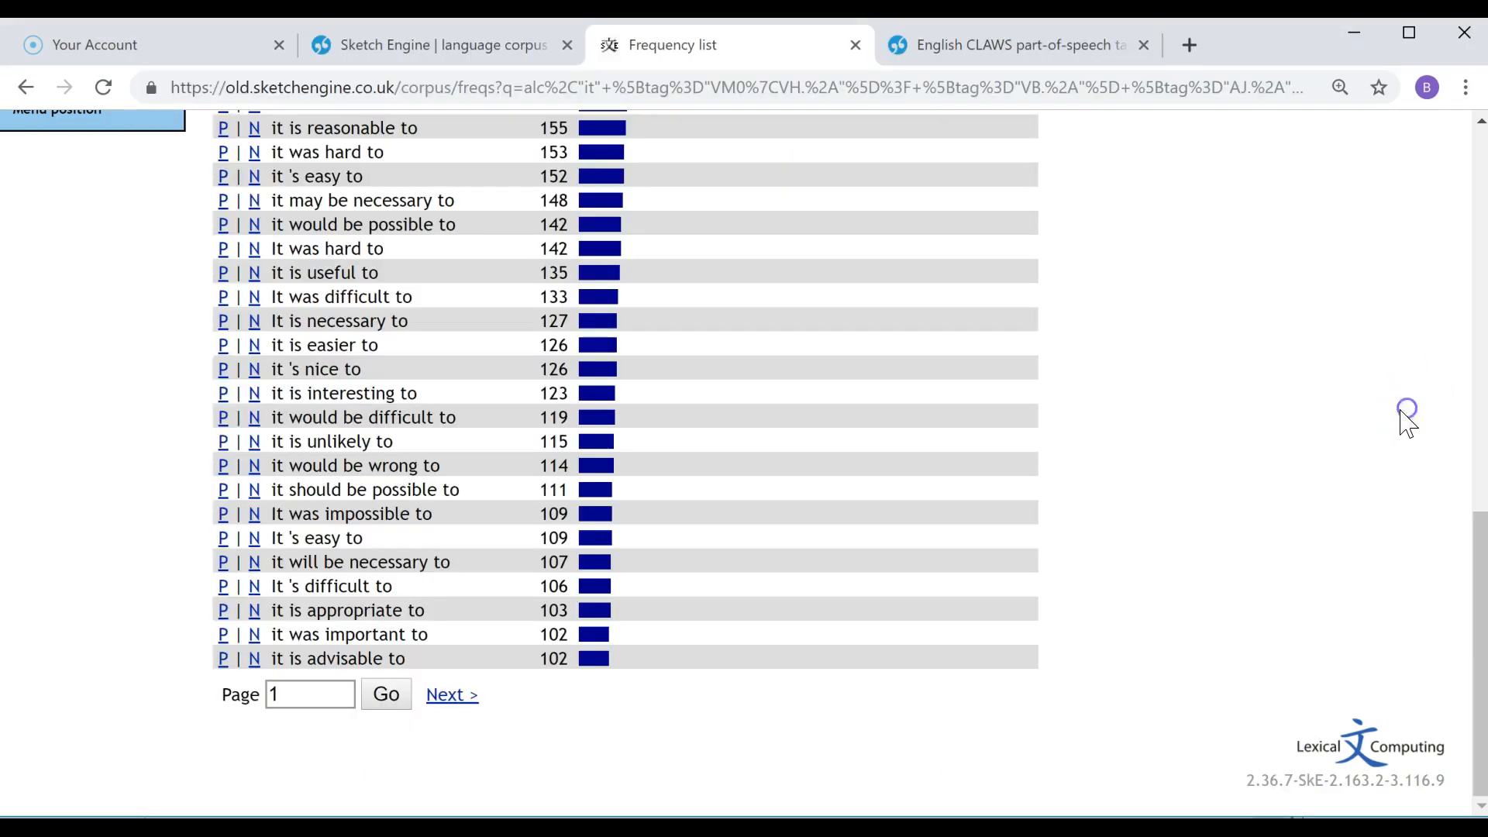
scroll(830, 589, up, 1)
scroll(827, 589, up, 12)
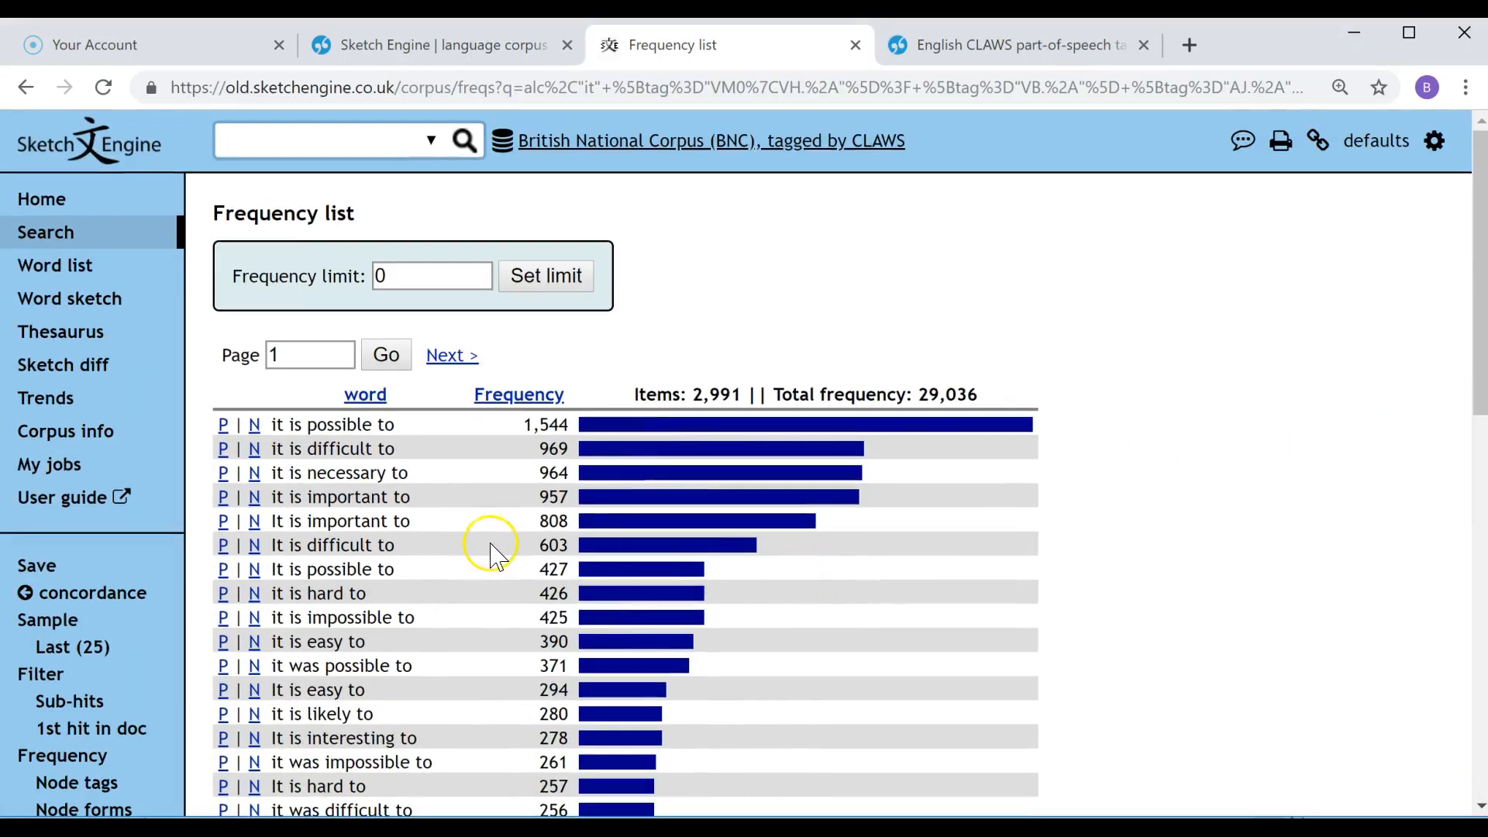
click(26, 87)
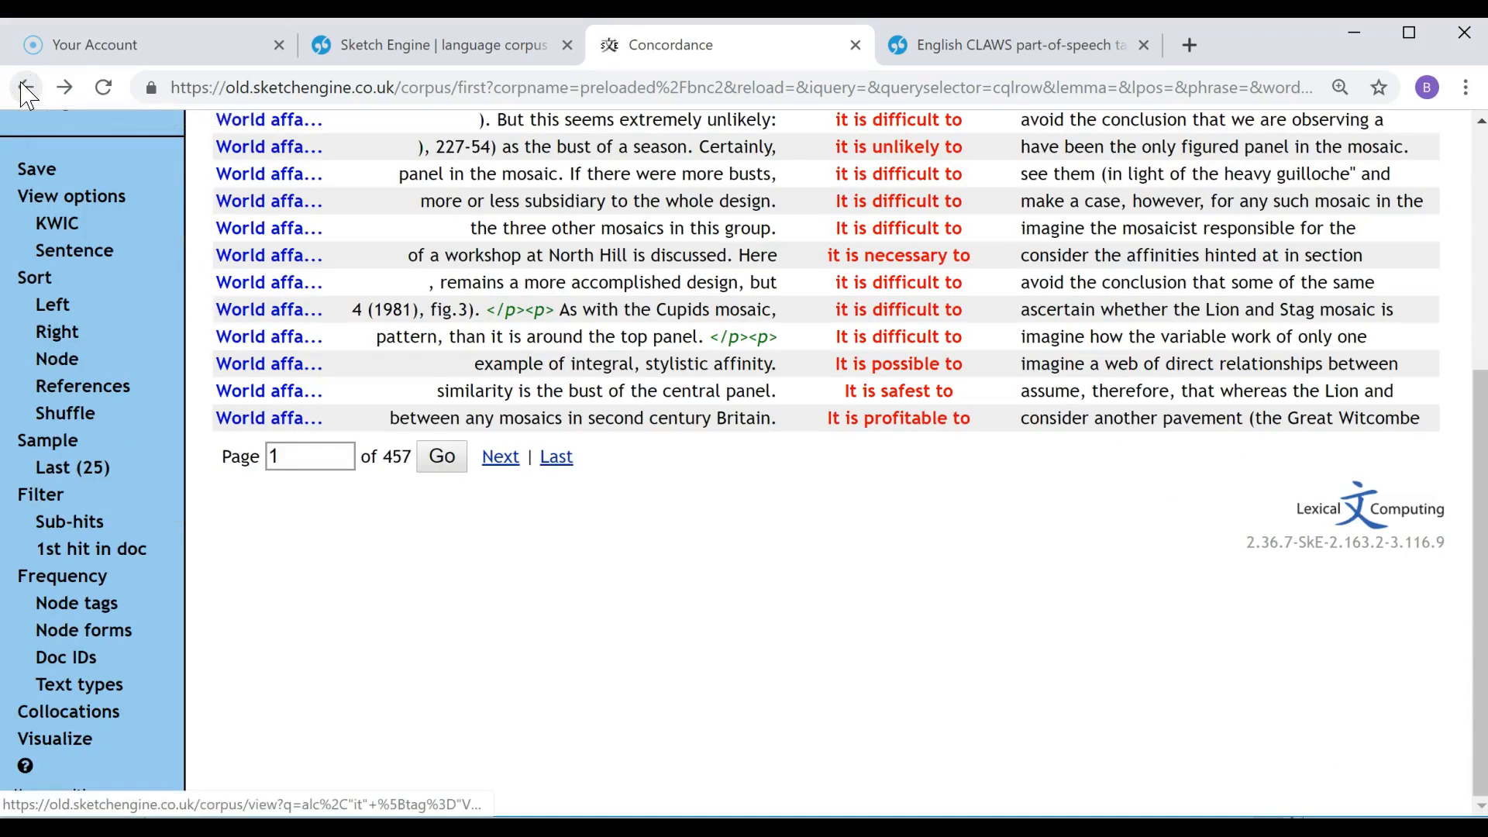
click(26, 87)
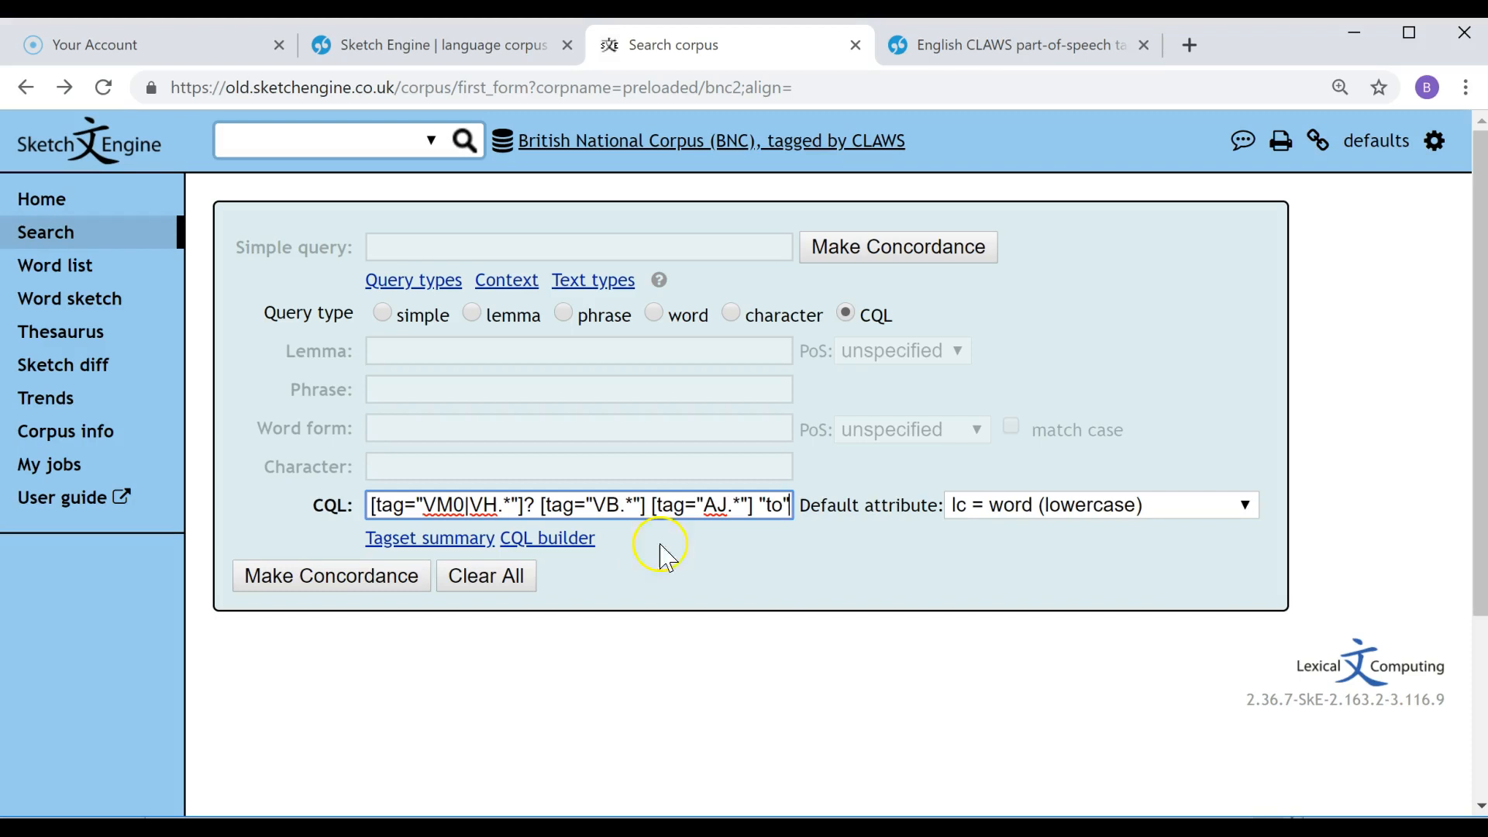
click(651, 505)
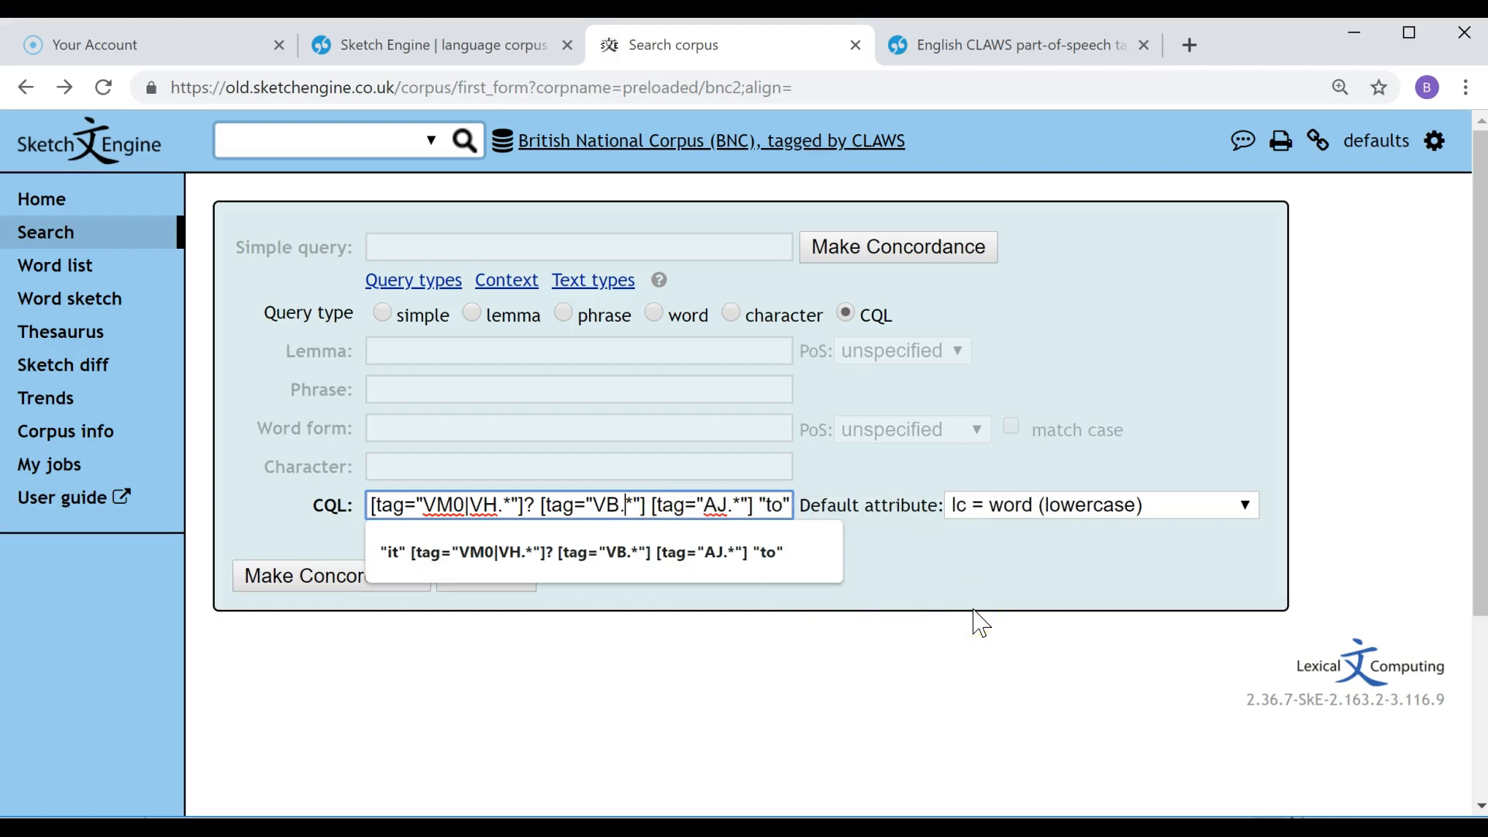
text([])
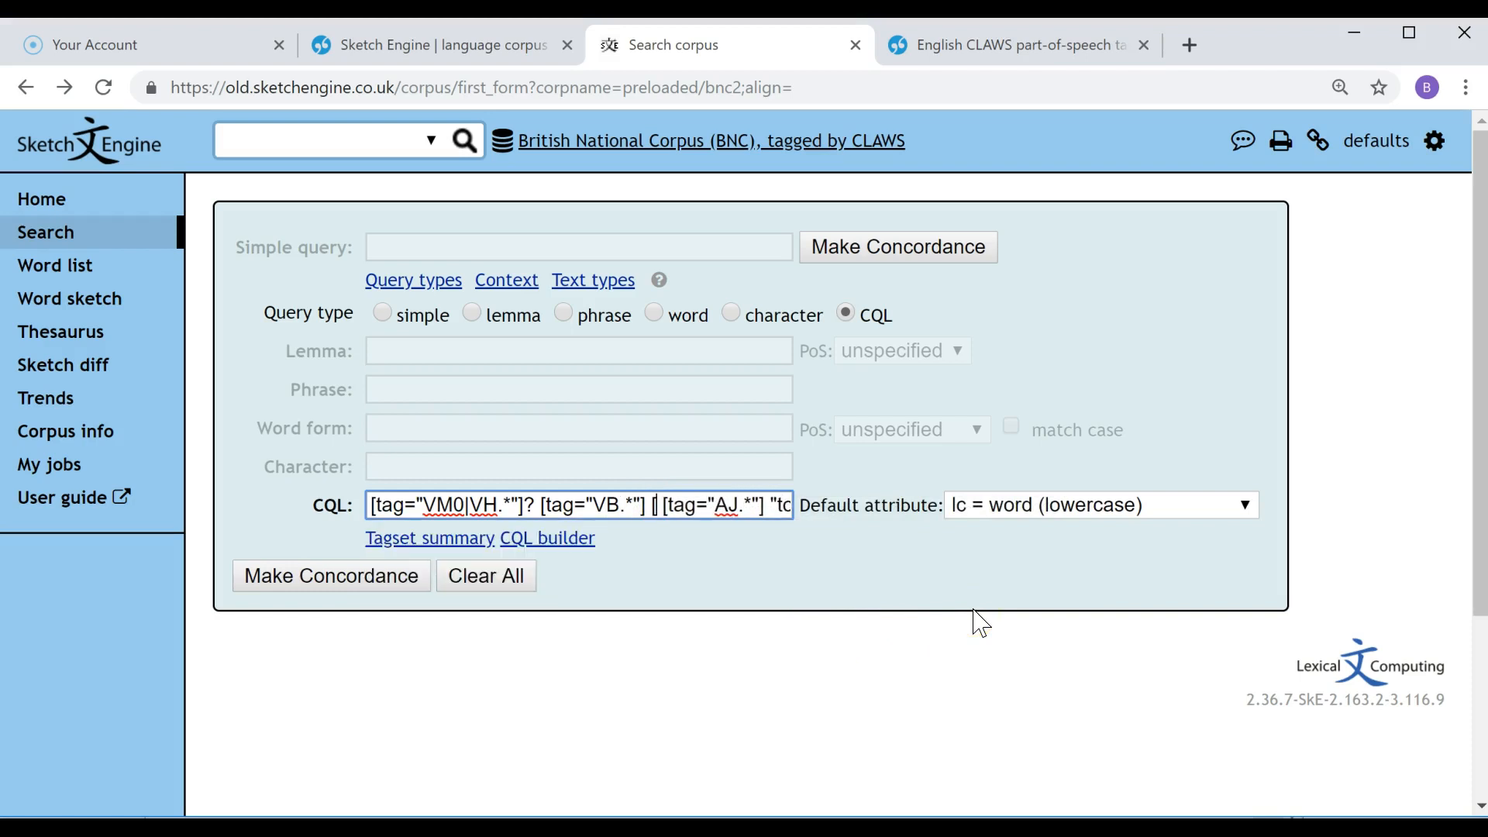
text(?)
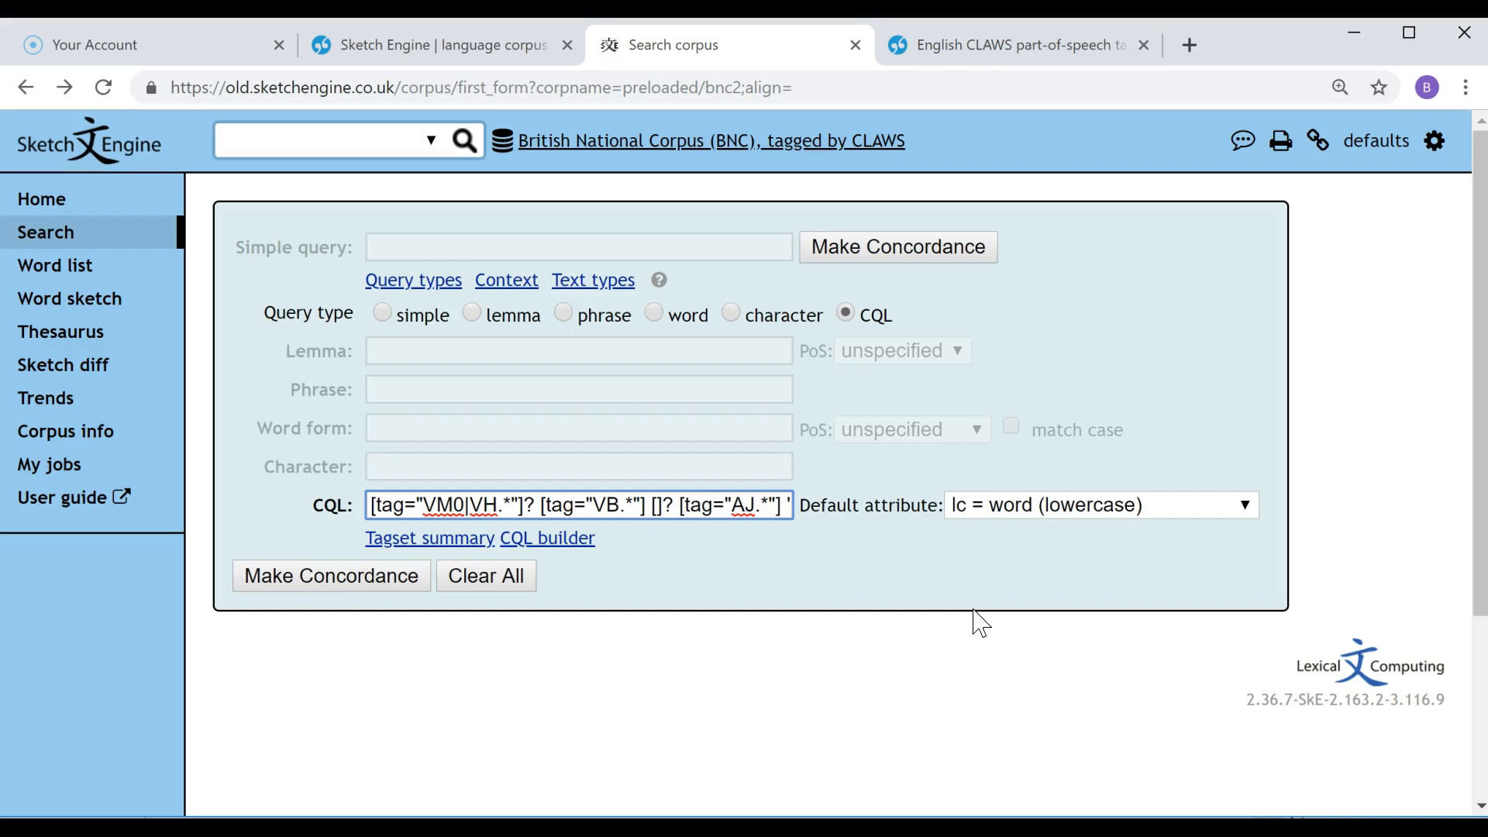
- Search the English CLAWS tagset page for XX to look up the tag for negatives
click(1015, 54)
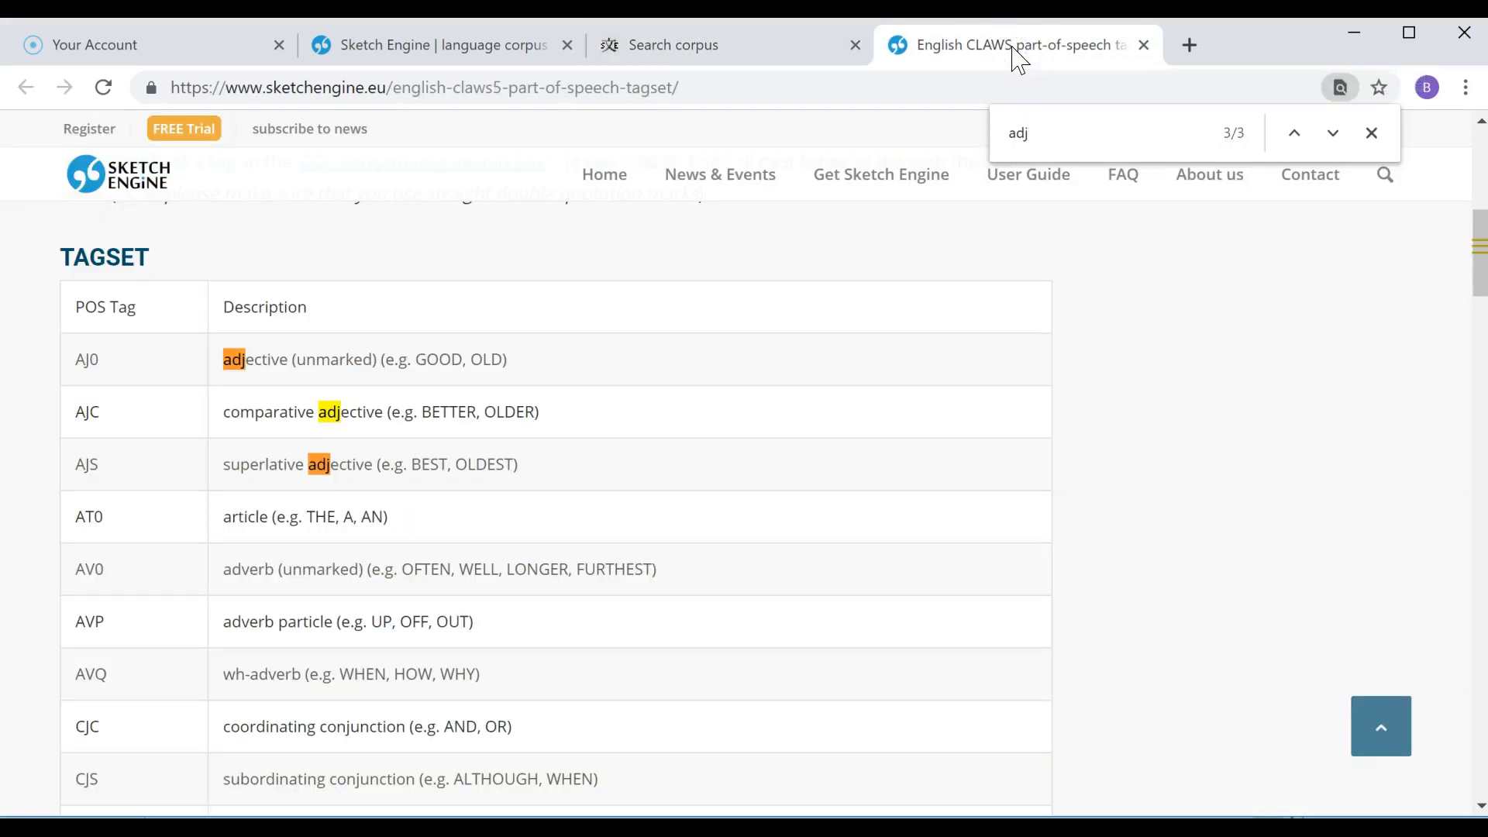
double_click(1031, 133)
key(BackSpace)
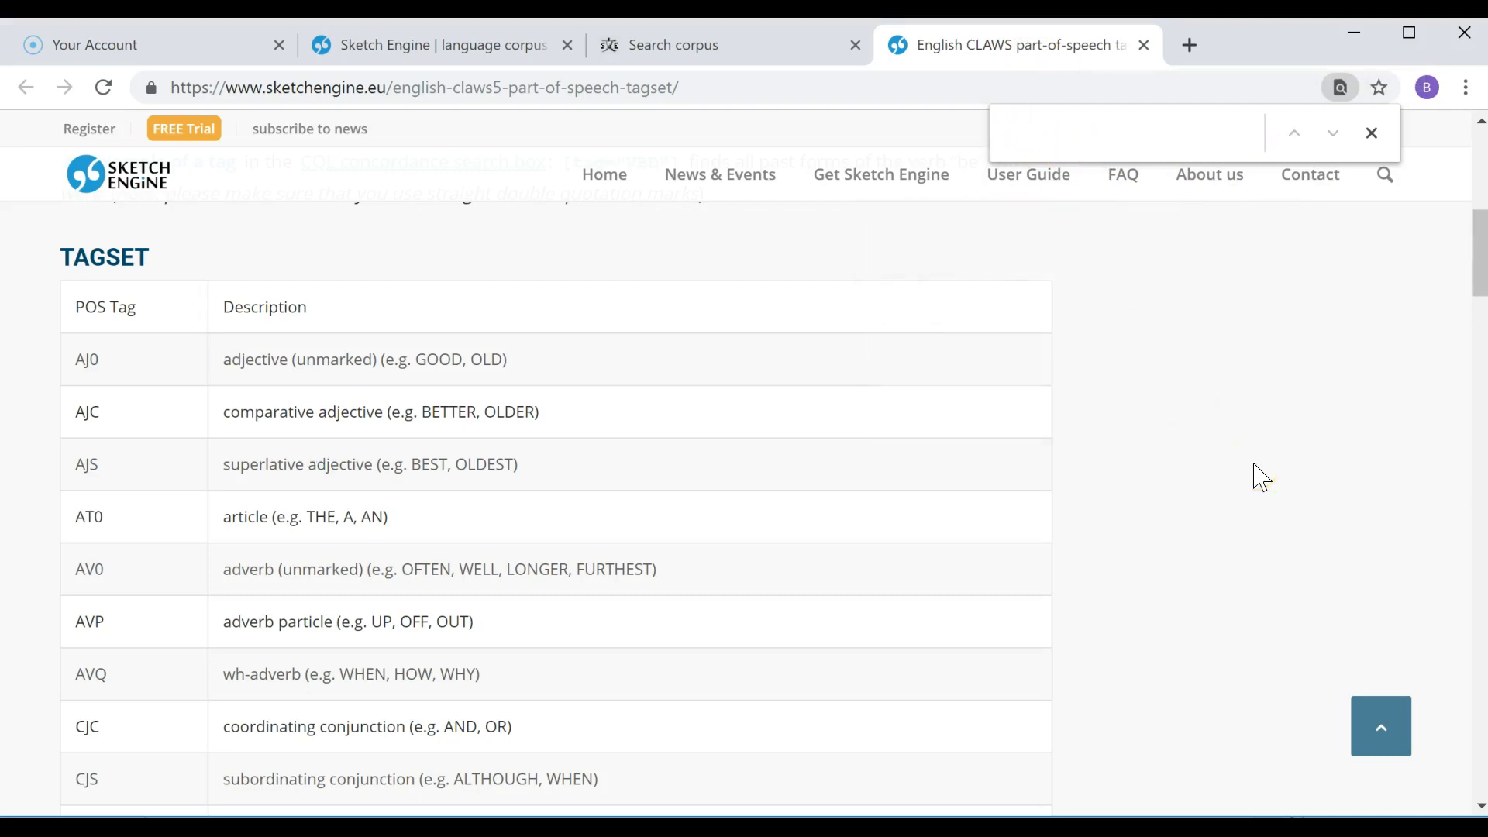
text(xx)
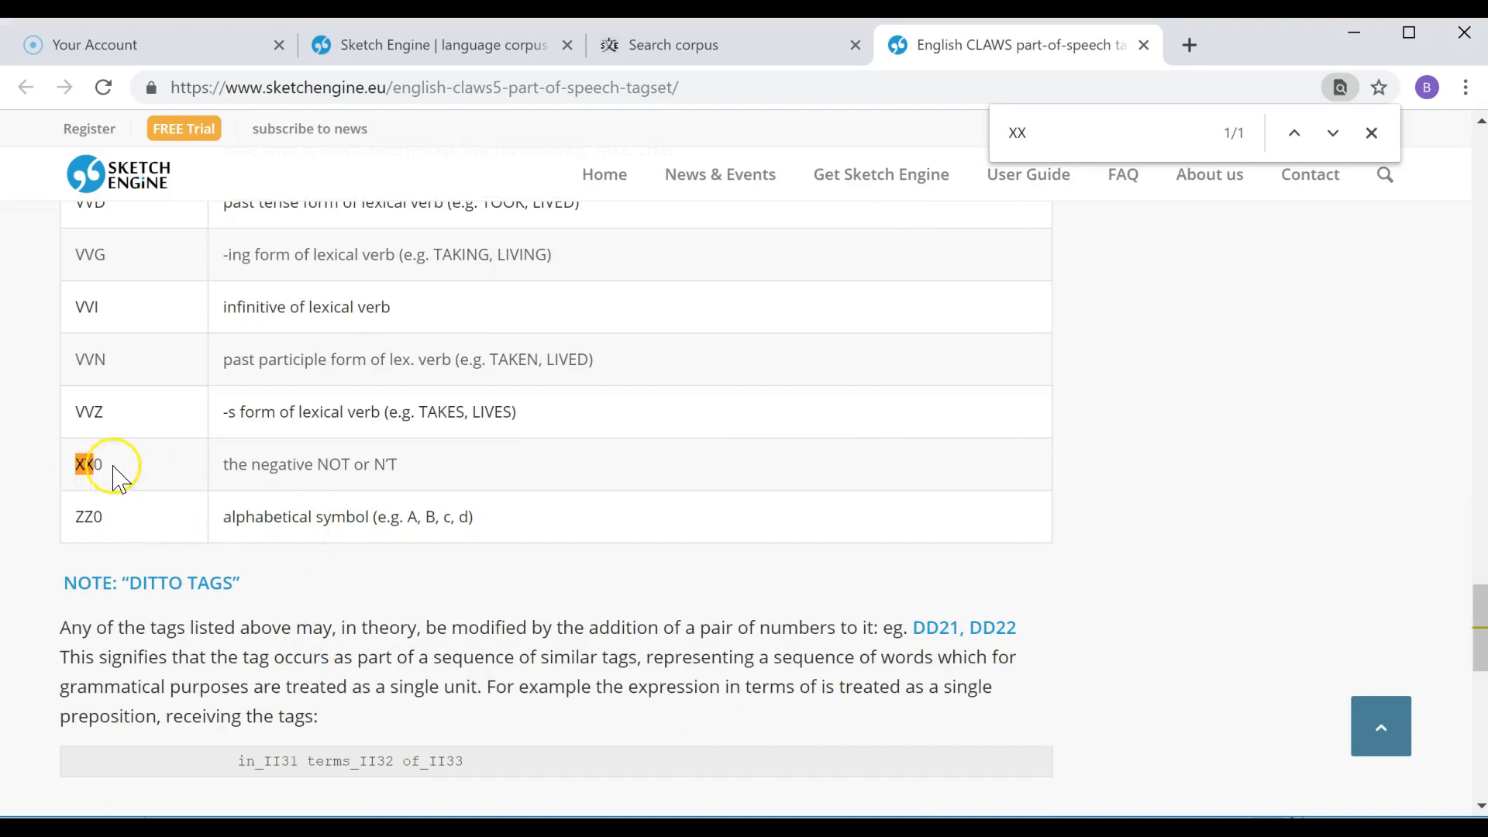
- Fill the optional token in the CQL query with tag="XX0", and check that tag's description in the CLAWS tagset
click(742, 48)
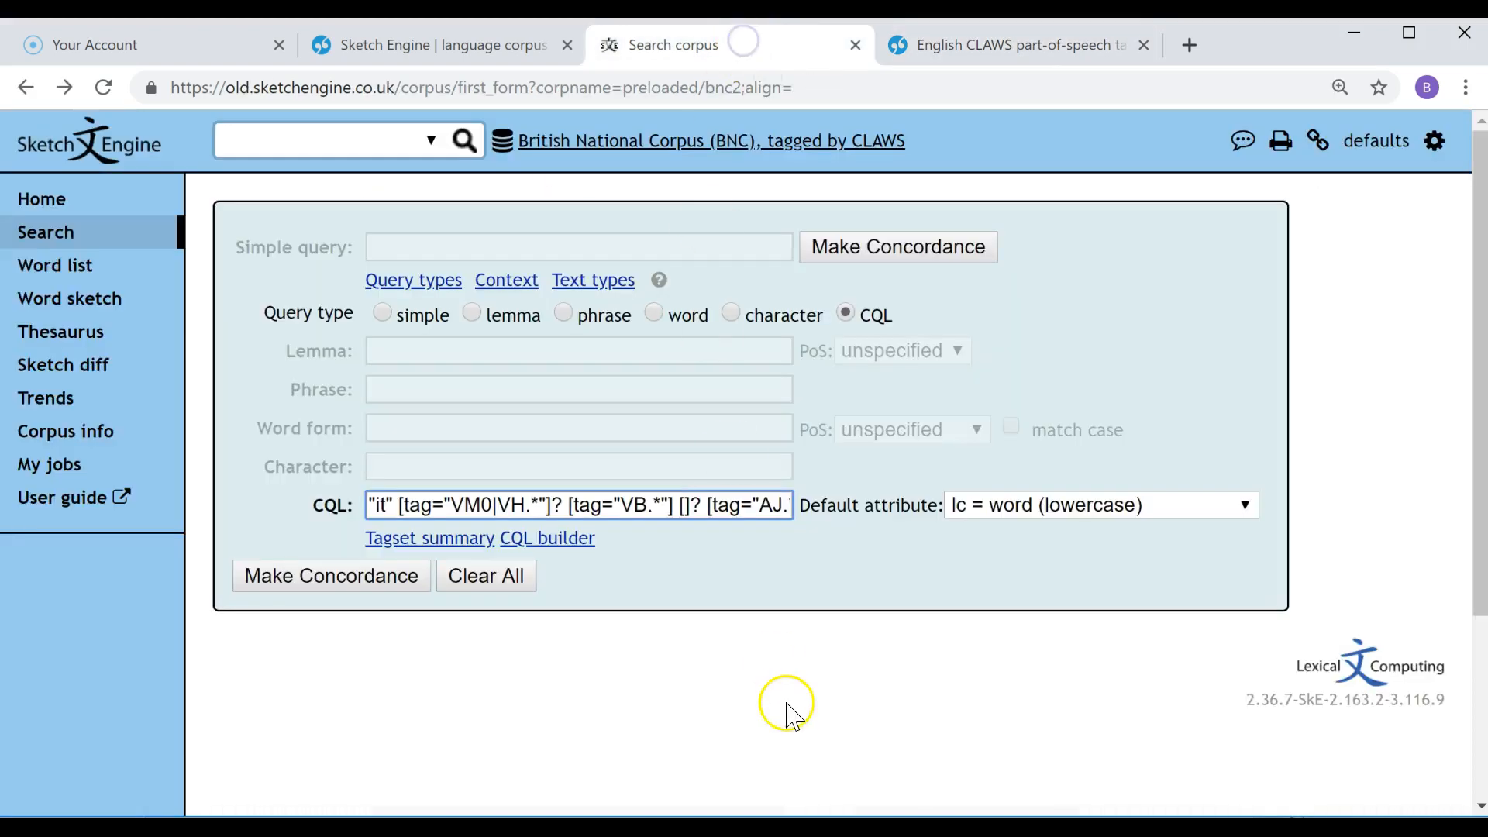
text(tag=)
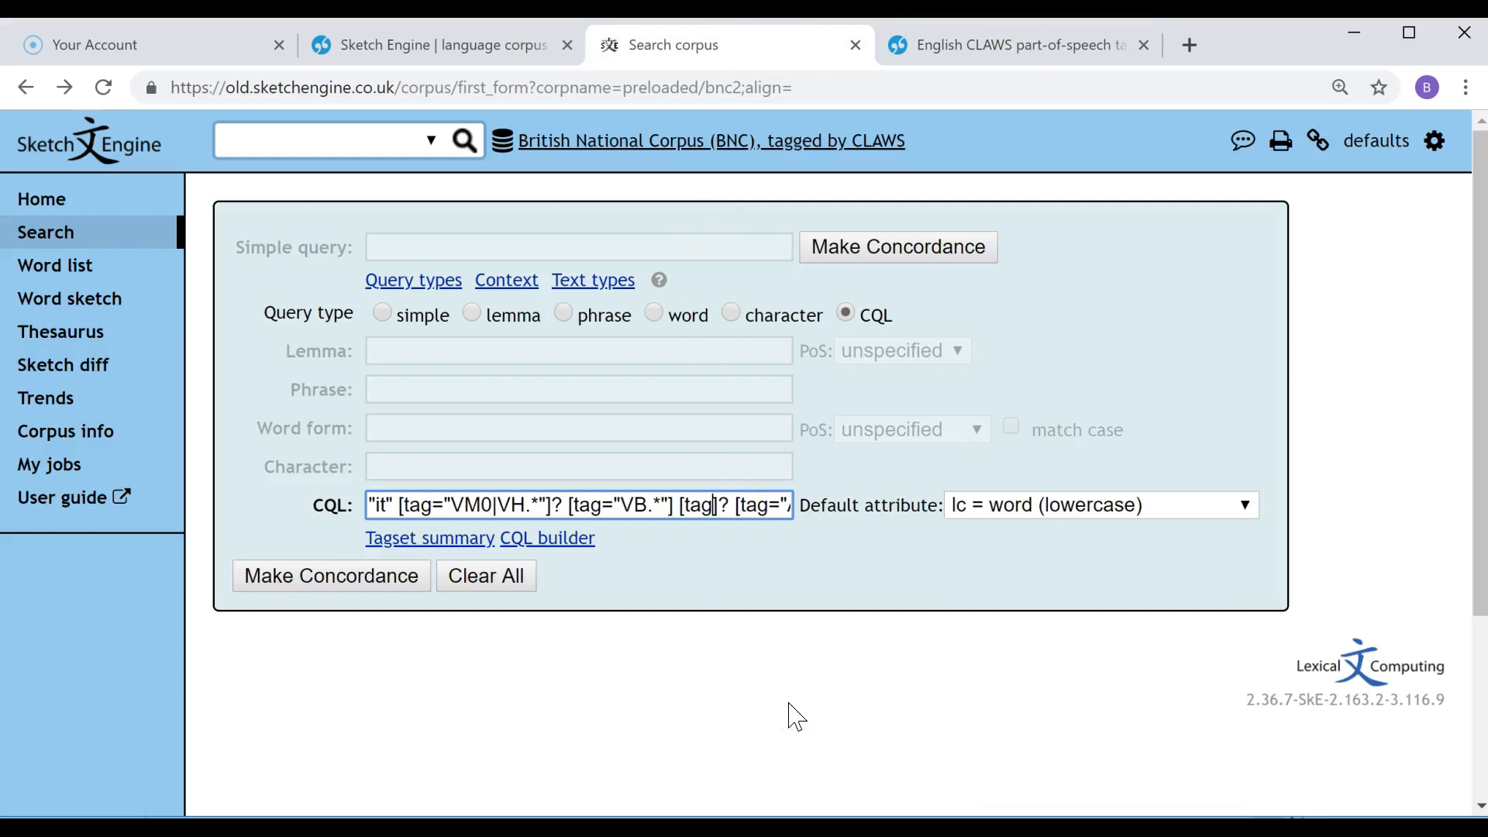
text(")
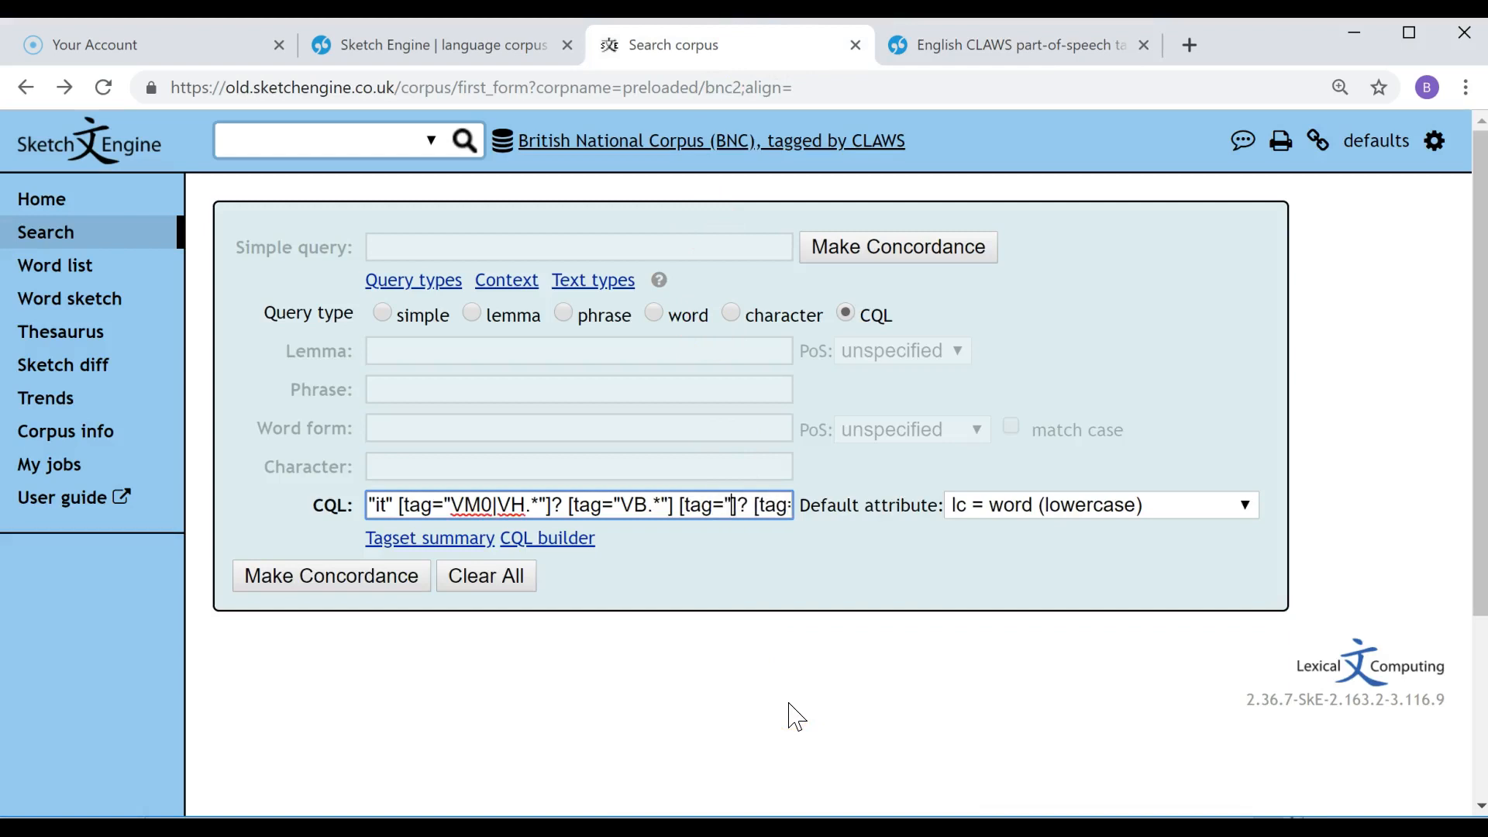
text(XX0")
click(966, 50)
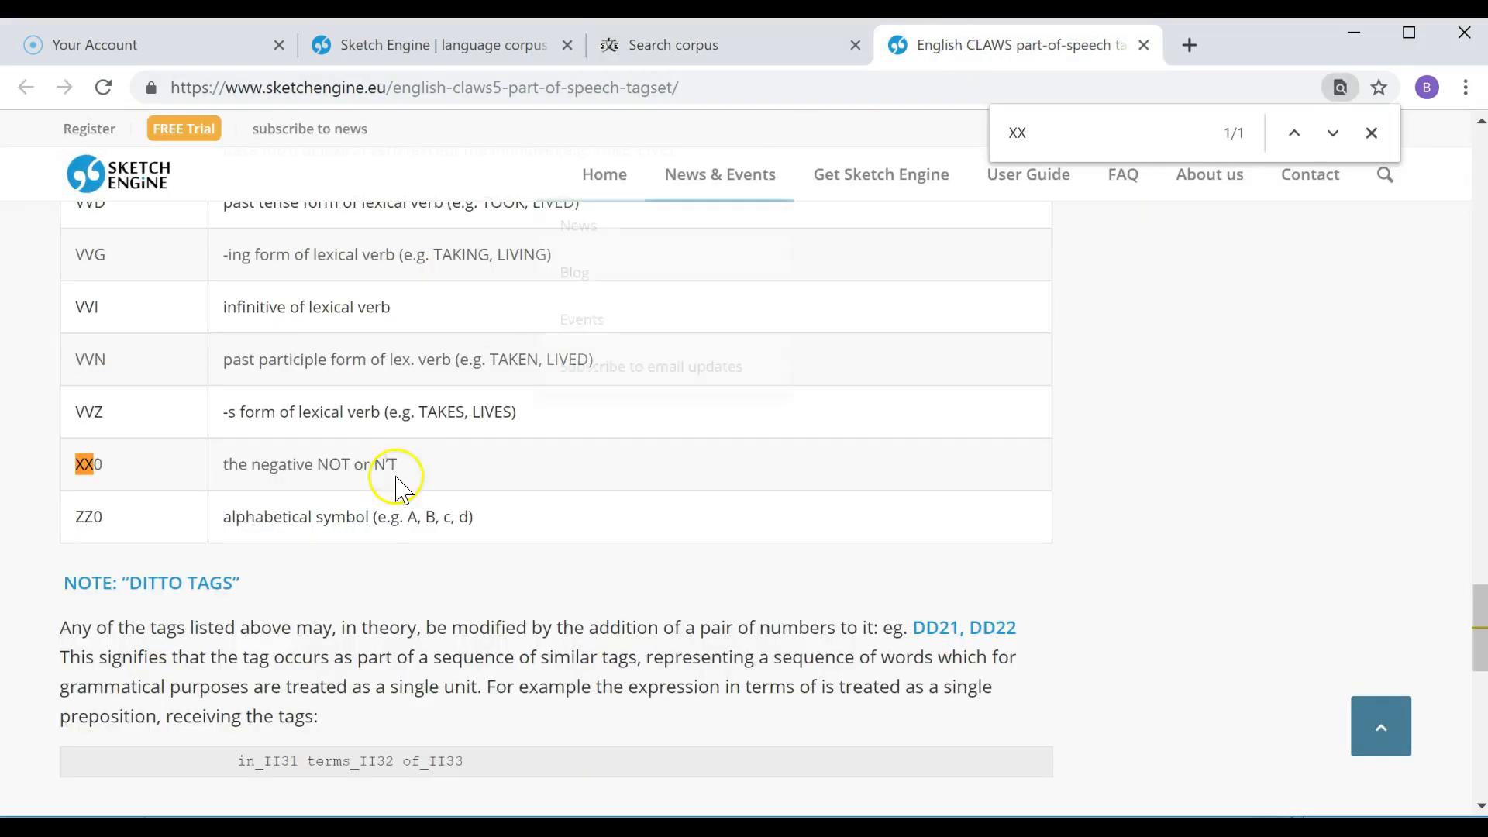
click(723, 49)
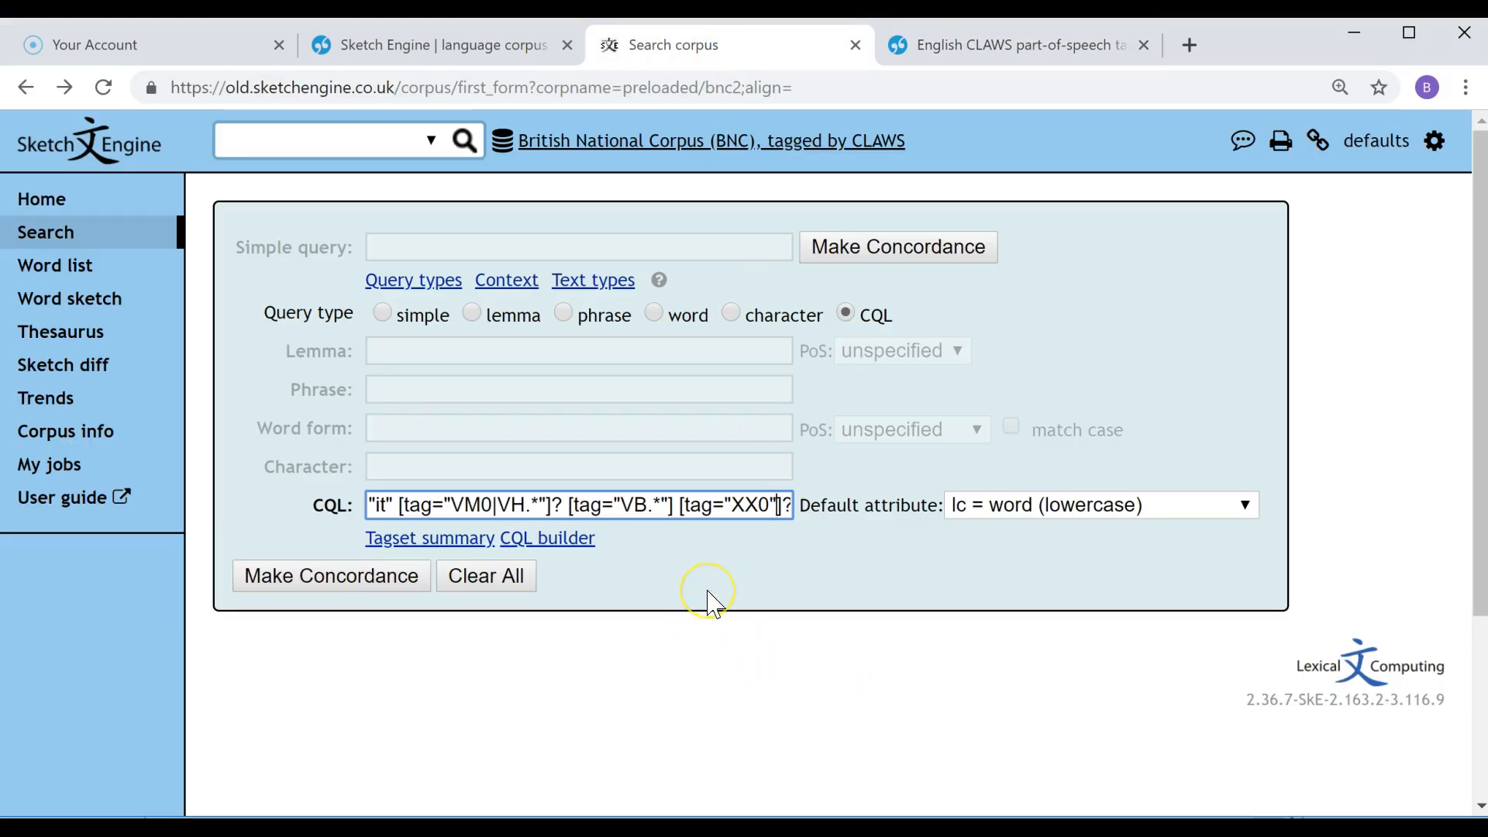
- Add a second optional negative token, [tag="XX0"]?, before [tag="VB.*"] in the CQL query
text([)
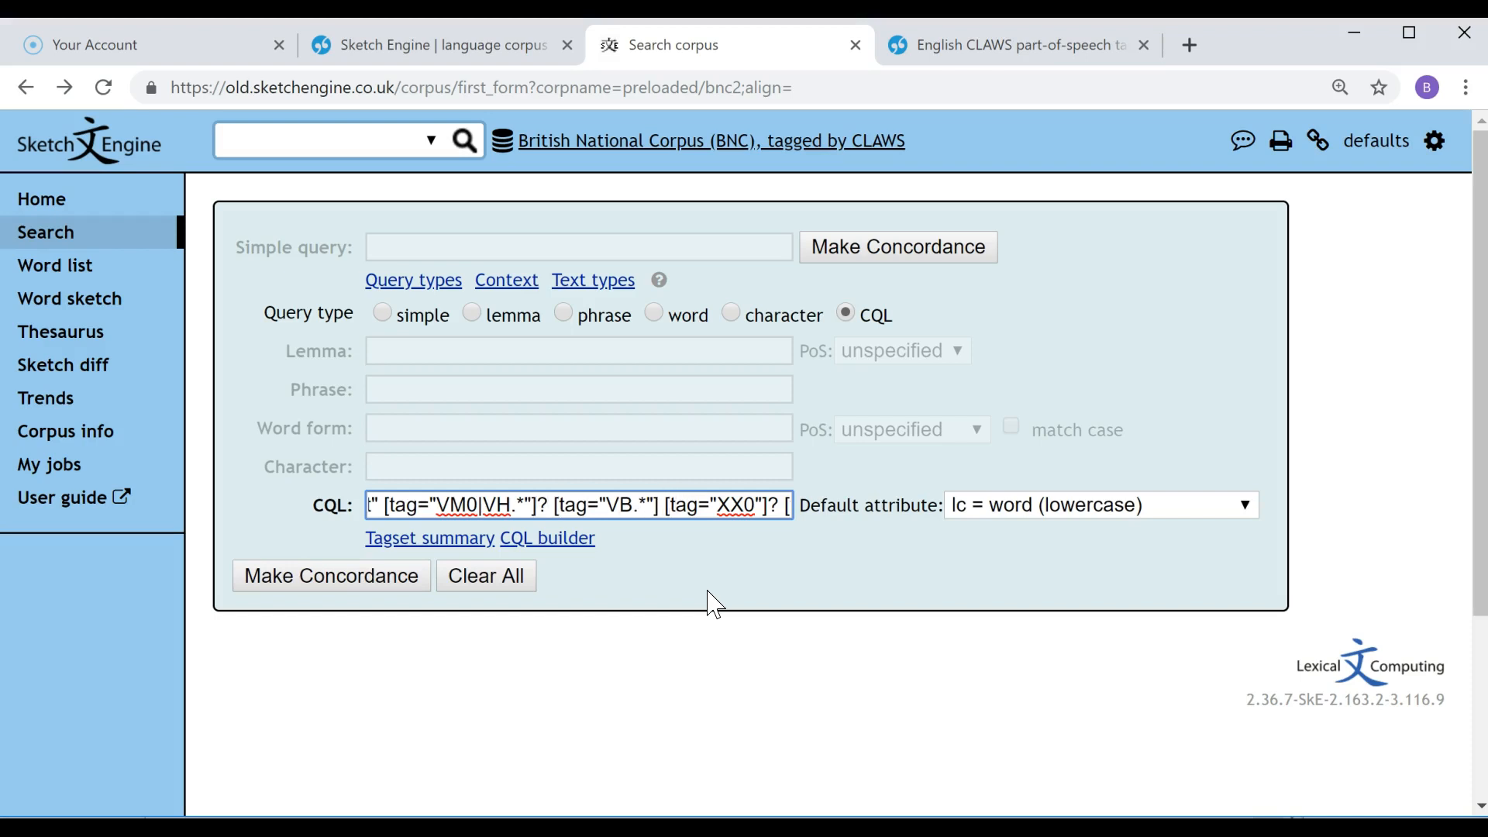
key(Right)
key(Right)
key(Right)
key(Right)
key(Right)
key(Right)
key(Right)
key(Right)
key(shift+Right)
key(shift+Right)
key(shift+Right)
key(shift+Right)
key(shift+Right)
key(shift+Right)
key(shift+Right)
key(shift+Right)
key(shift+Right)
key(shift+Right)
key(shift+Right)
key(shift+Right)
key(ctrl+c)
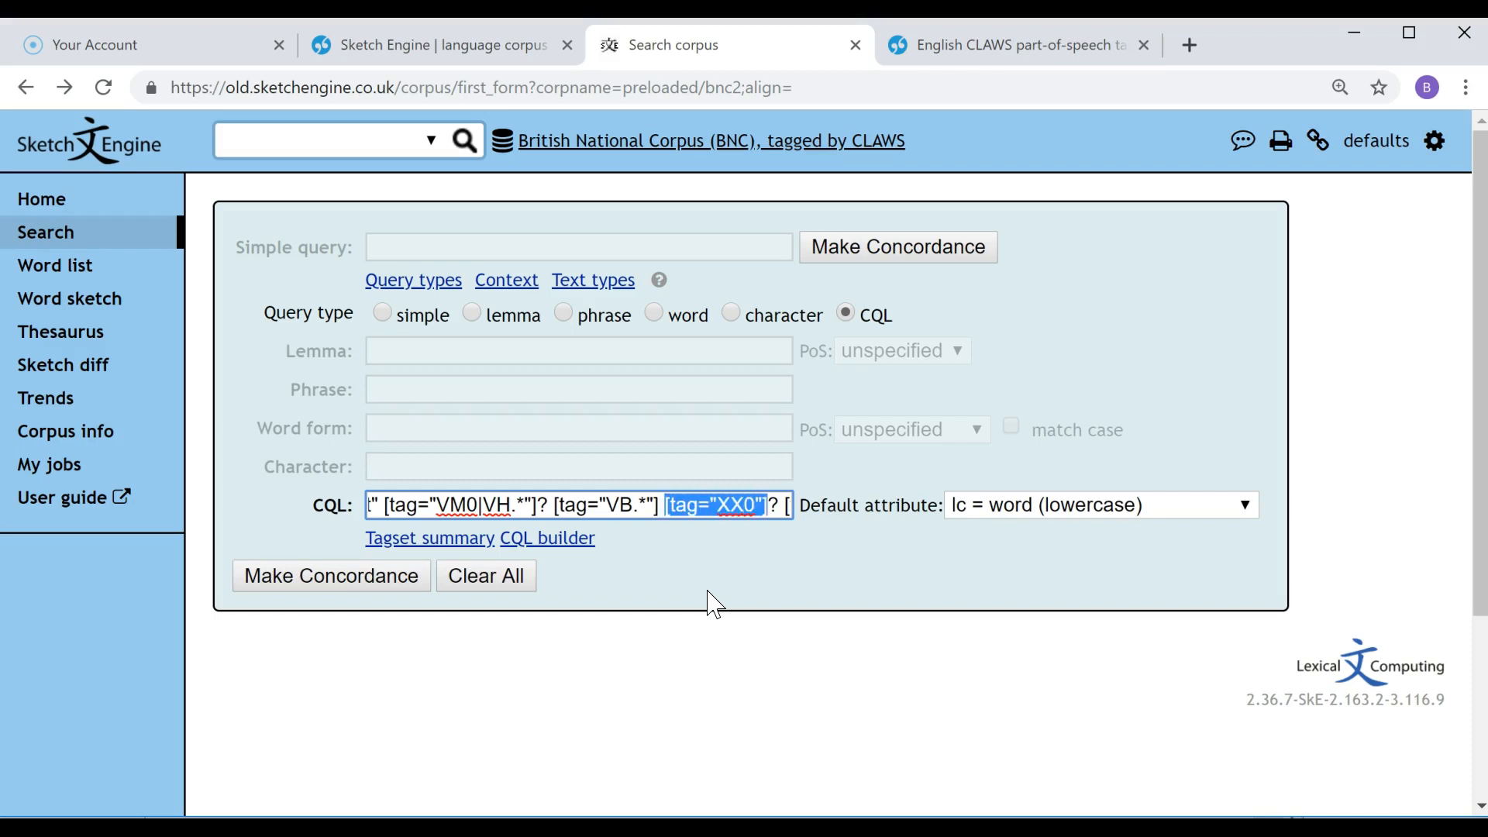
key(Left)
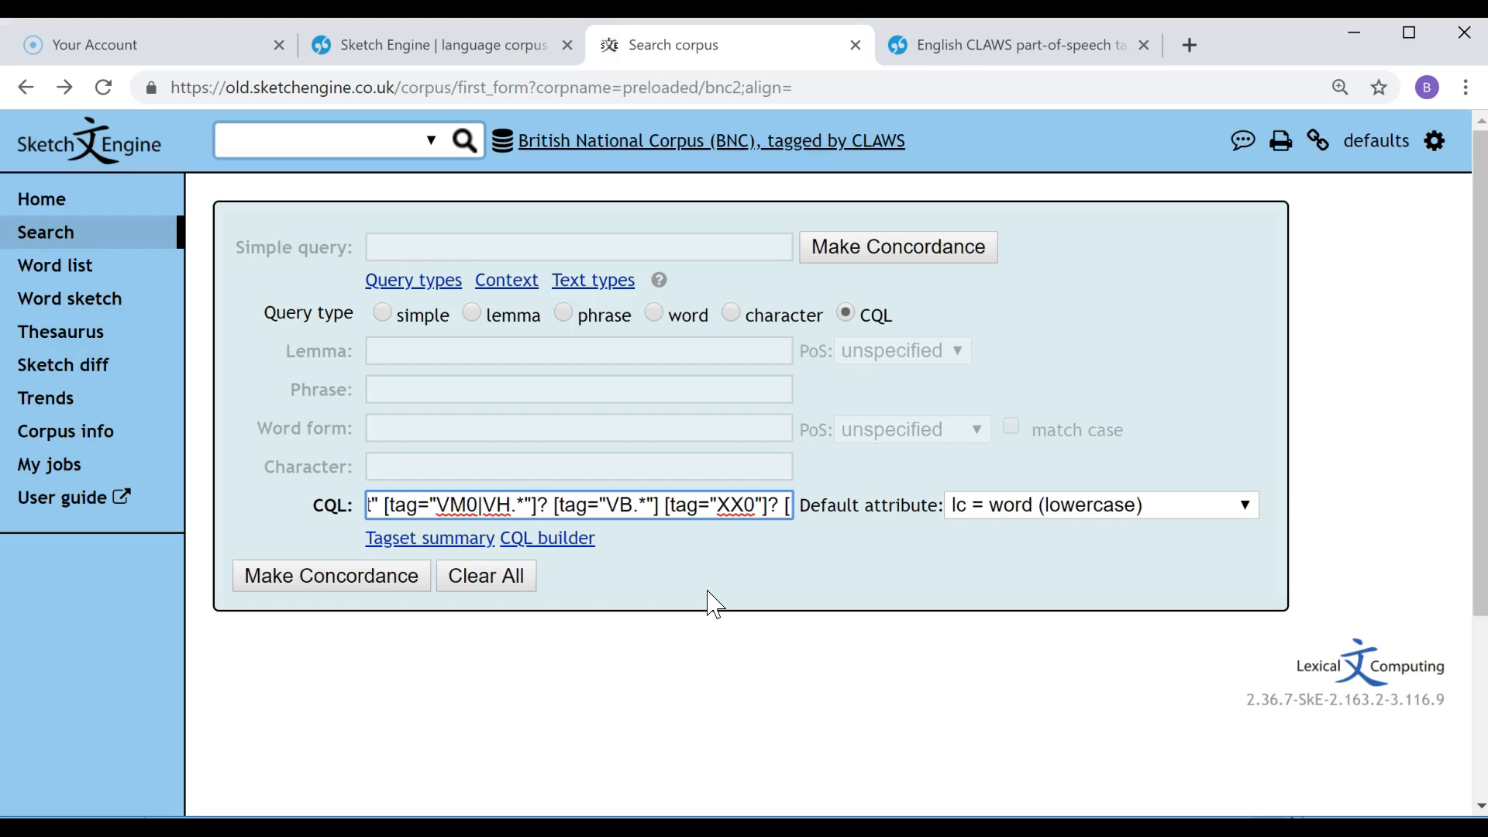
key(ctrl+v)
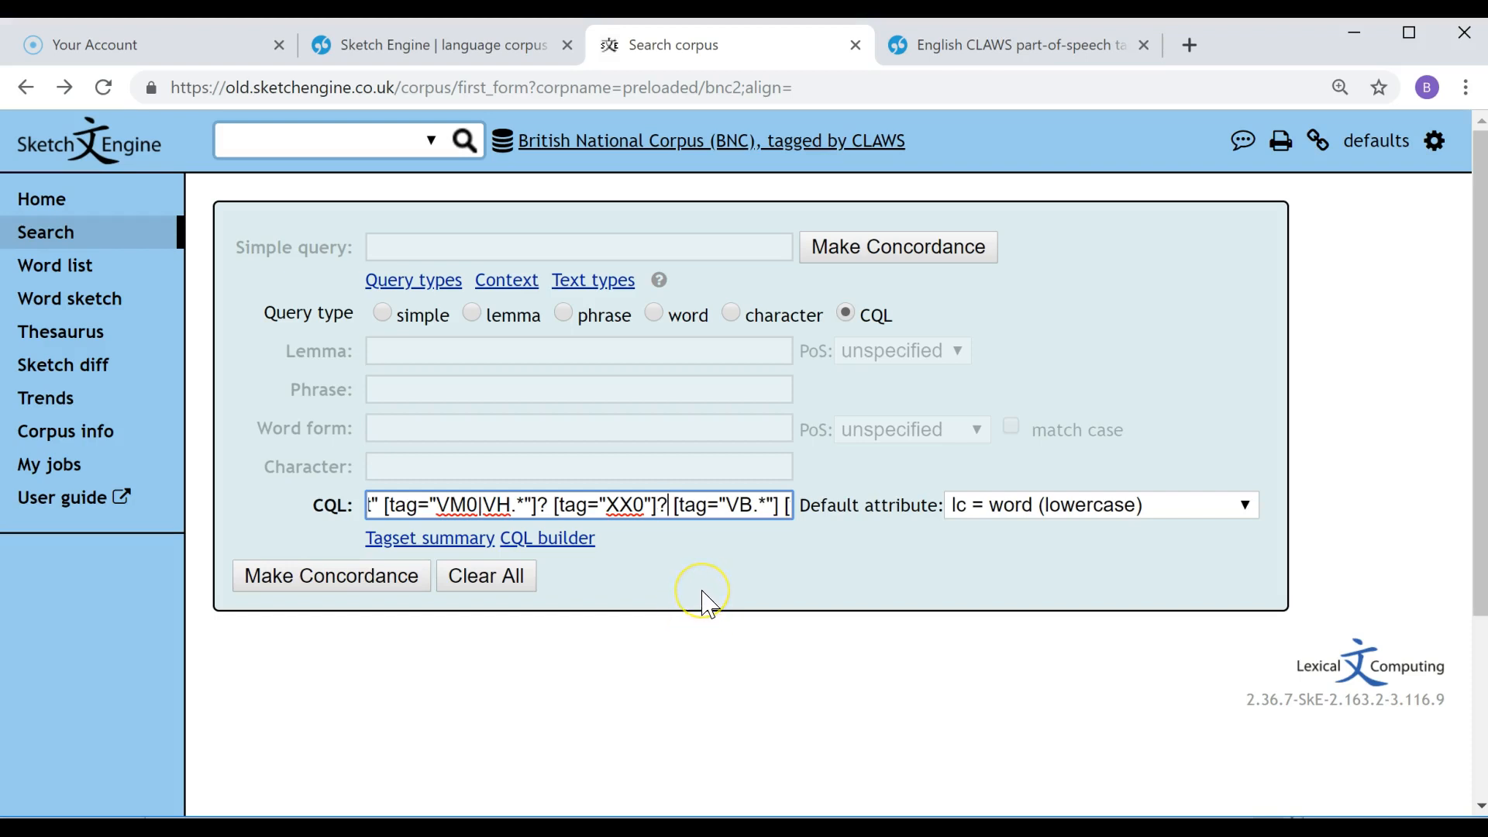
- Copy the complete CQL query with both negative tokens into the Word document below the "It has been Adj to" line
key(ctrl+a)
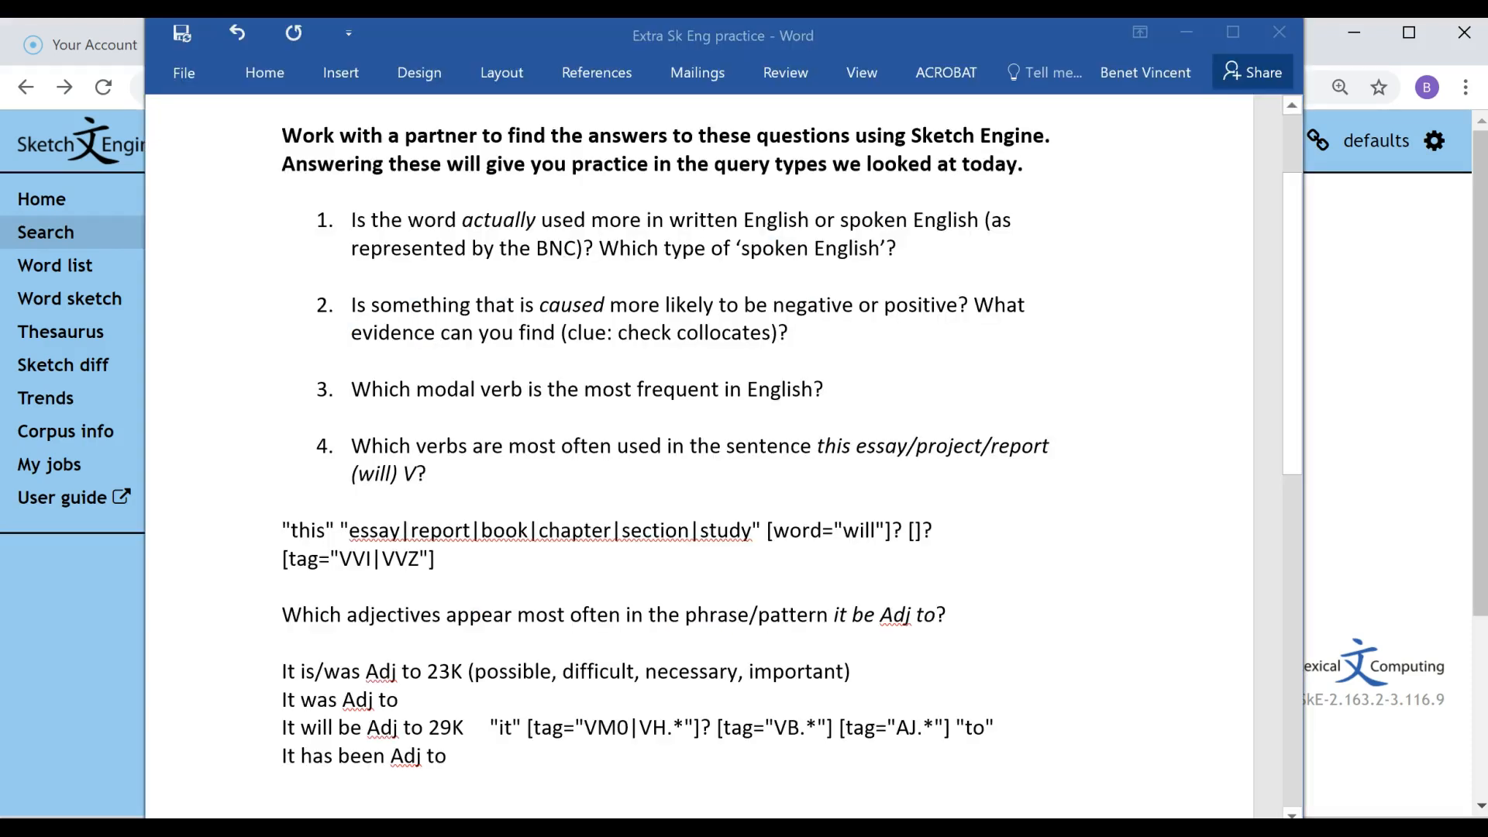
key(alt+Tab)
click(541, 778)
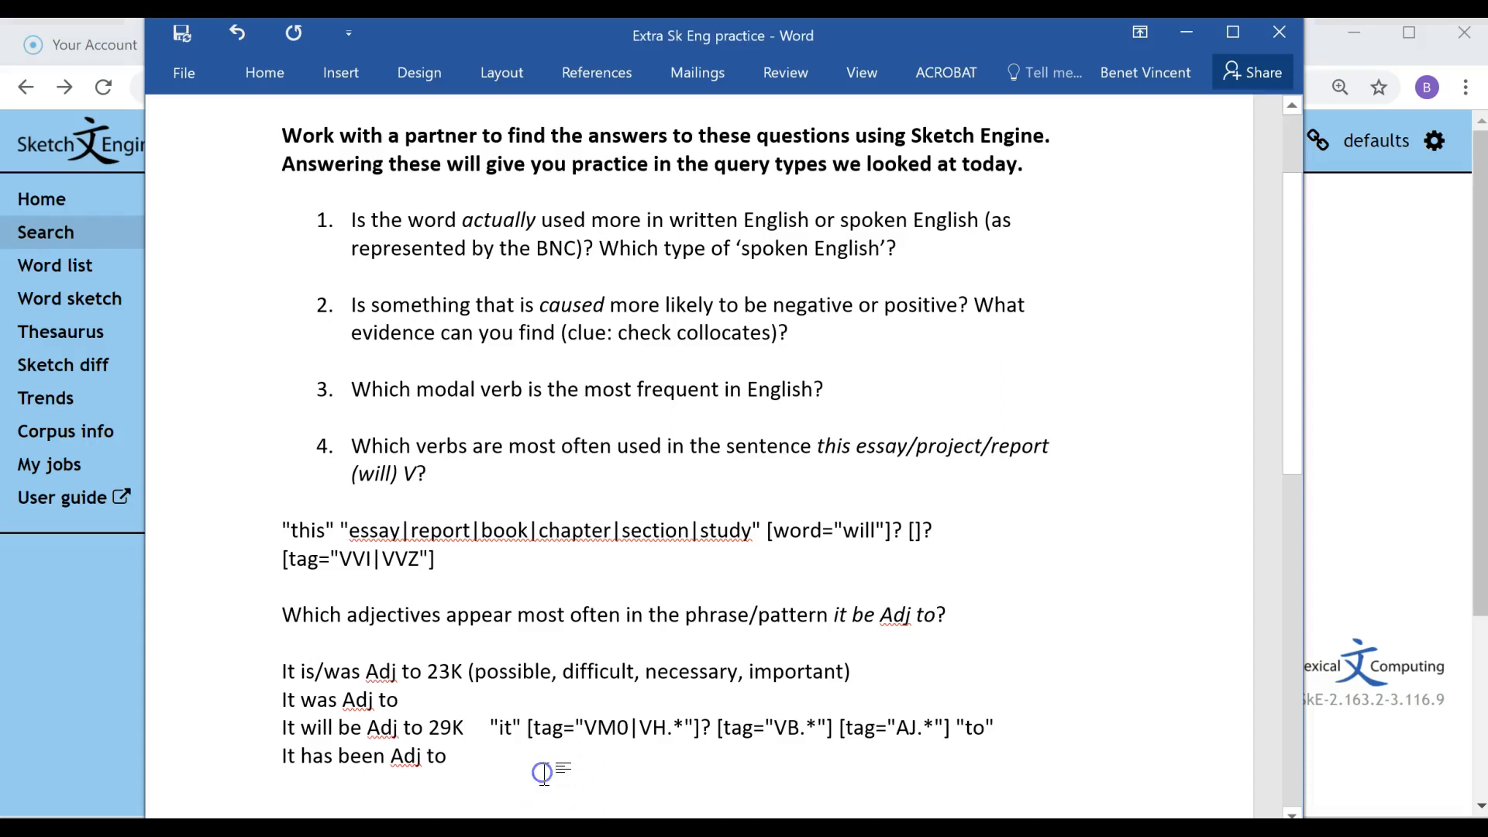
key(Return)
text("it" [tag="VM0|VH.*"]? [tag="XX0"]? [tag="VB.*"] [tag="XX0"]? [tag="AJ.*"] "to")
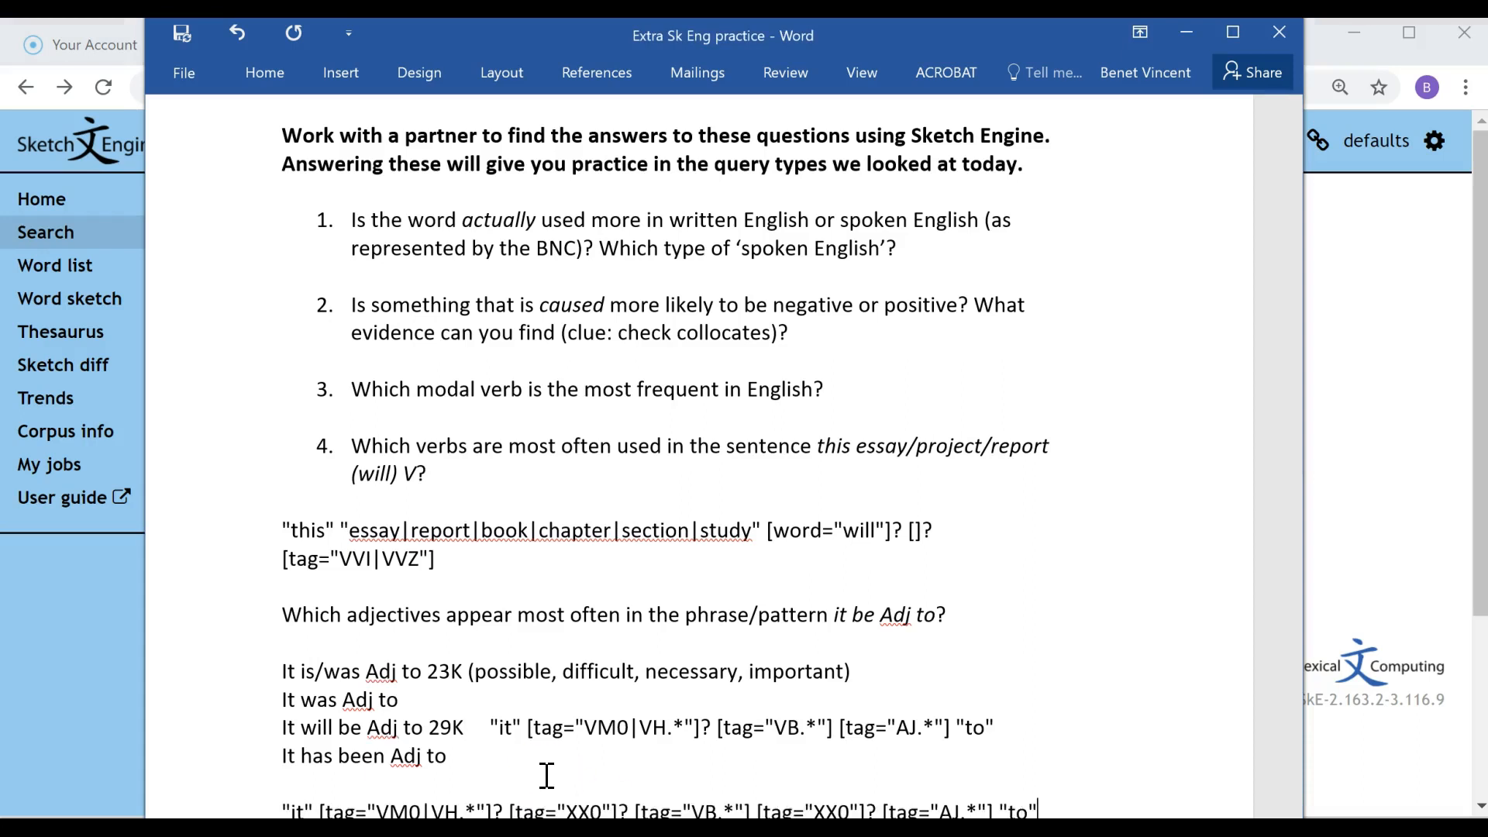
scroll(591, 731, down, 2)
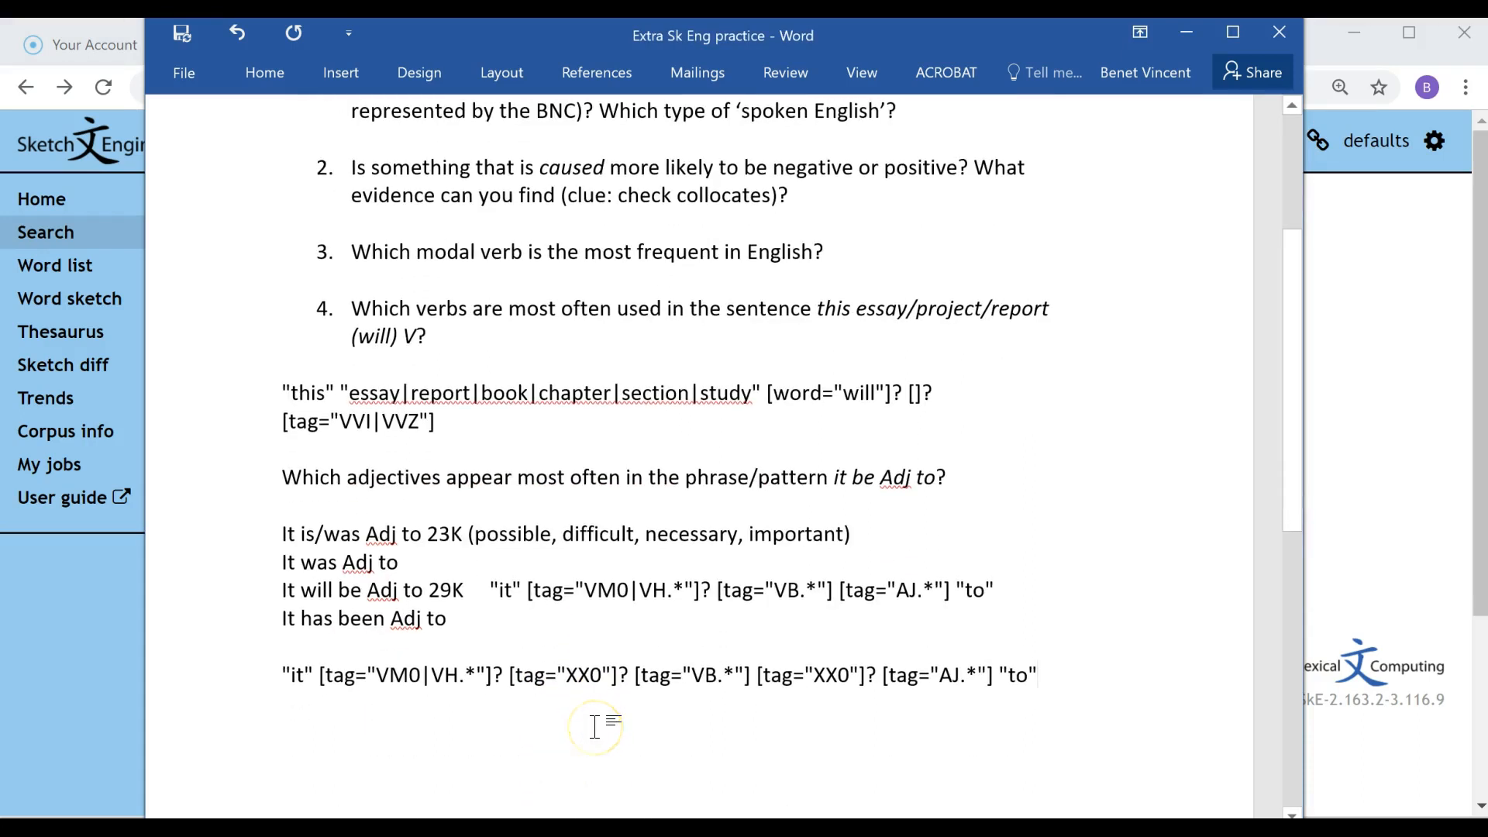
- Make the concordance for the query with negatives in Sketch Engine, and write 32K below that query in Word
click(1430, 423)
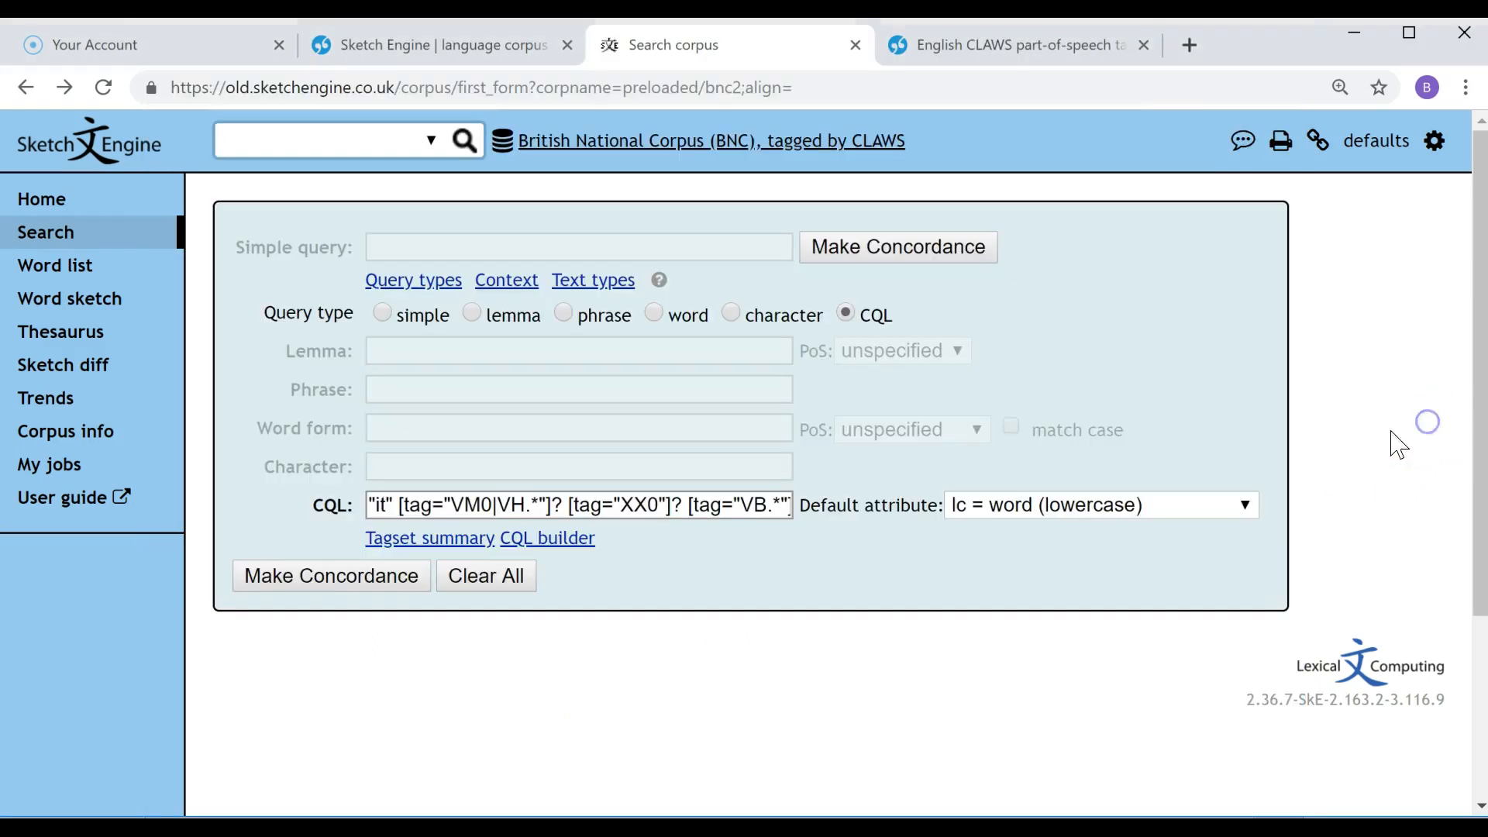
click(864, 248)
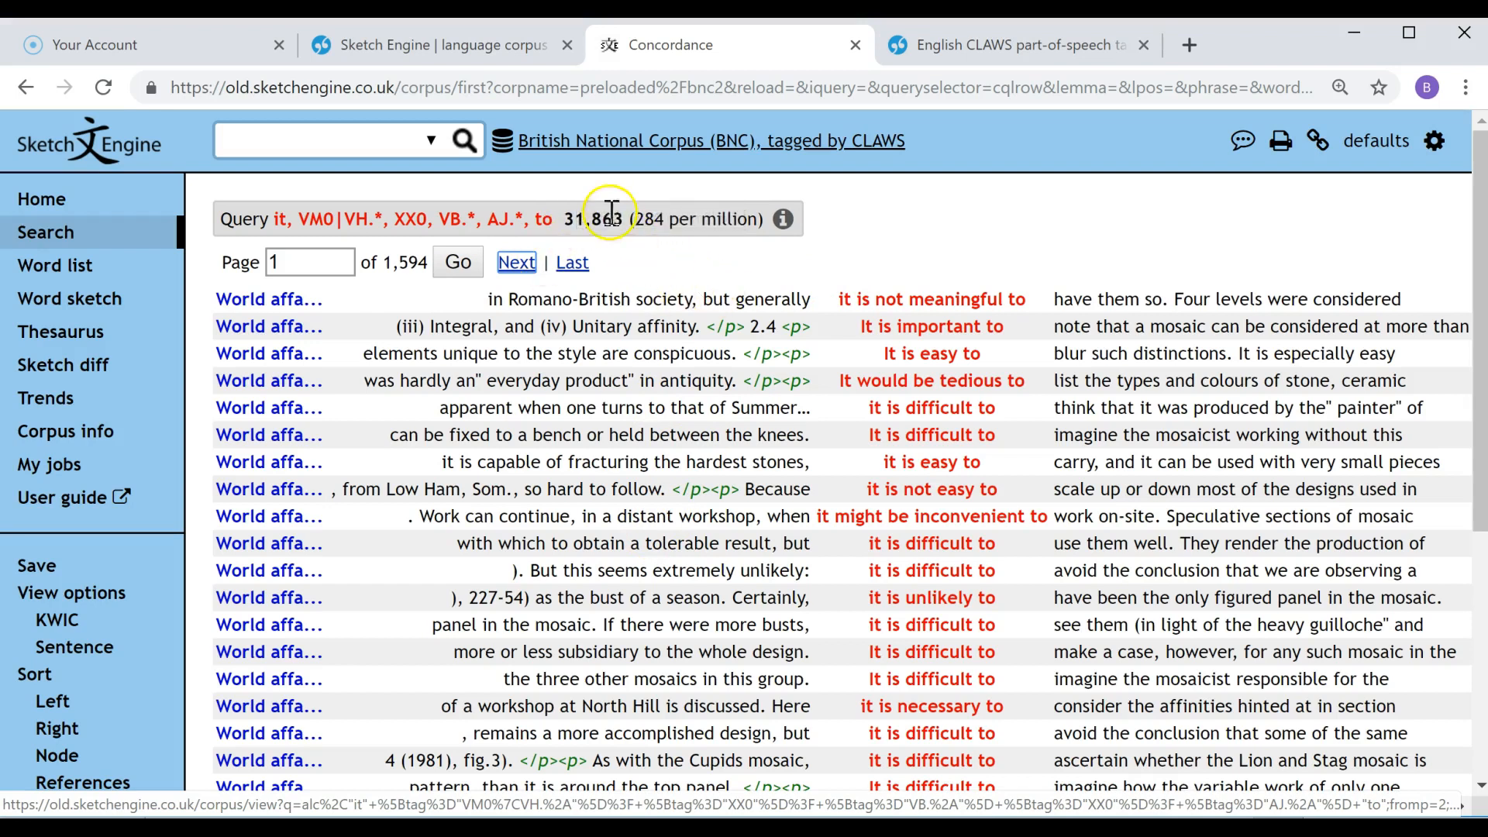
click(589, 813)
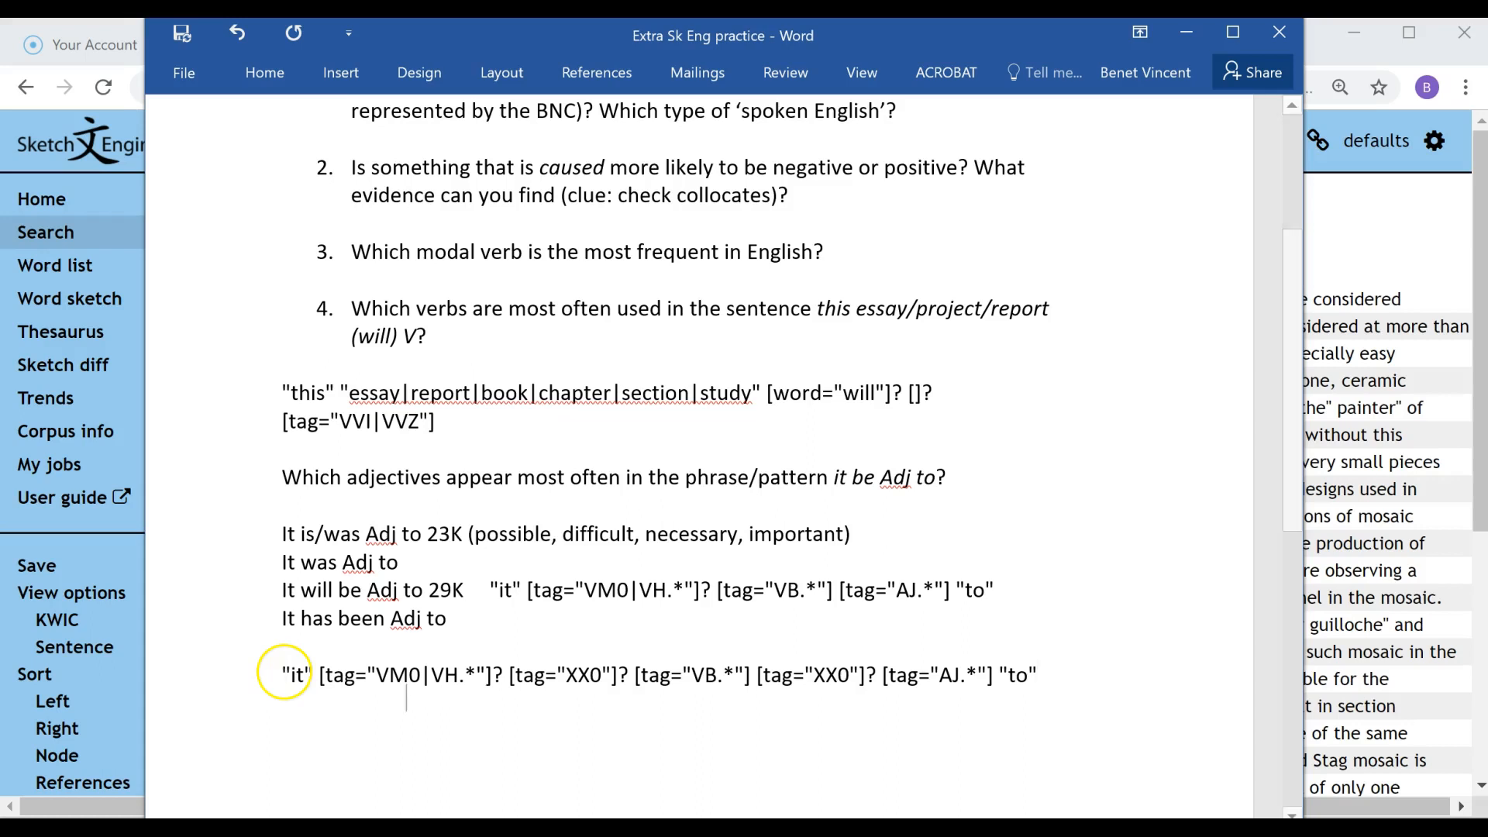
key(Return)
text(32K)
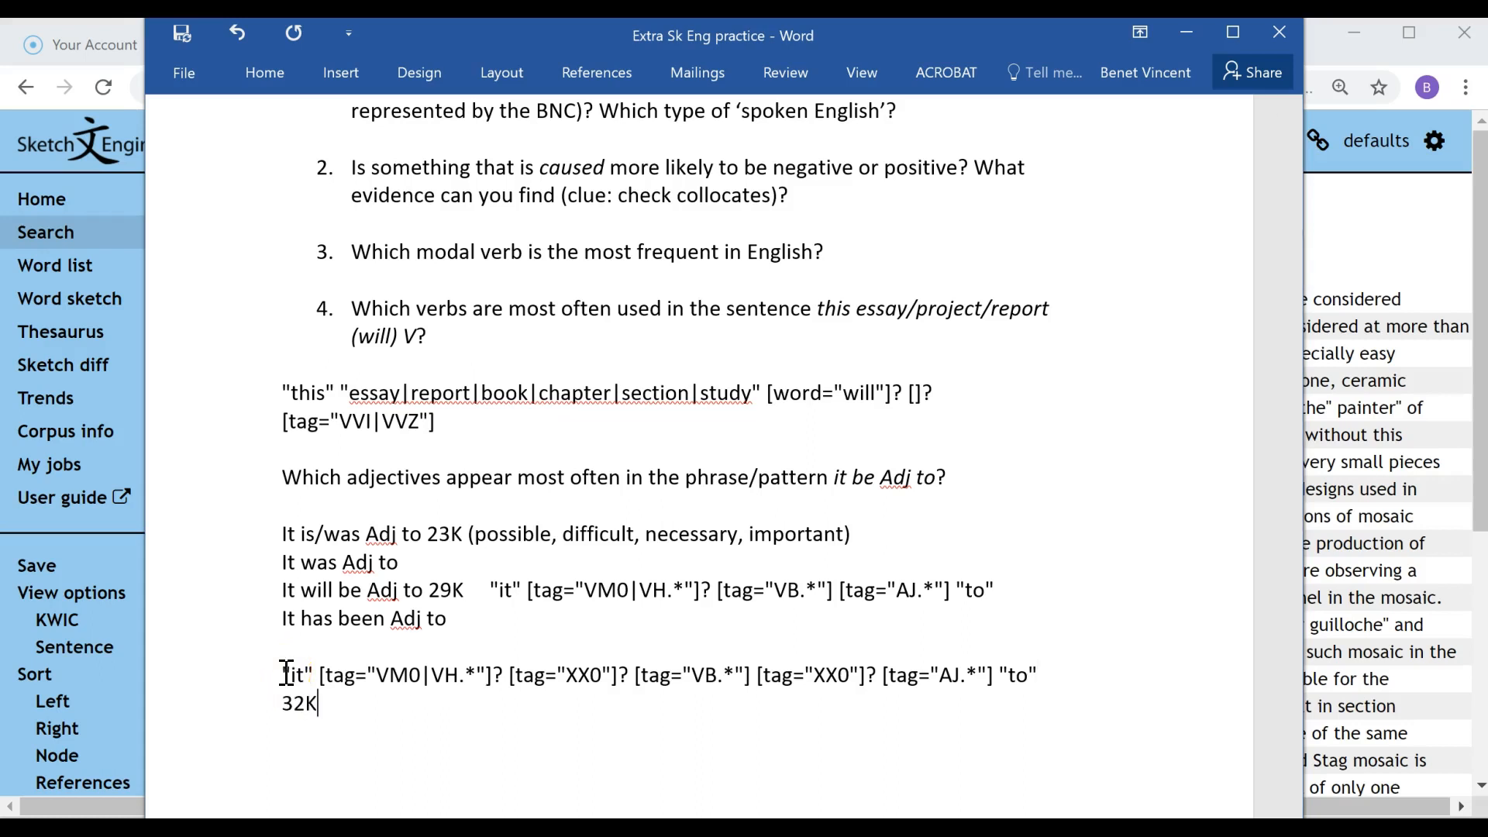
- Generate the node forms frequency list for the concordance with negatives in Sketch Engine, and look through its first page
click(1392, 237)
scroll(616, 469, down, 3)
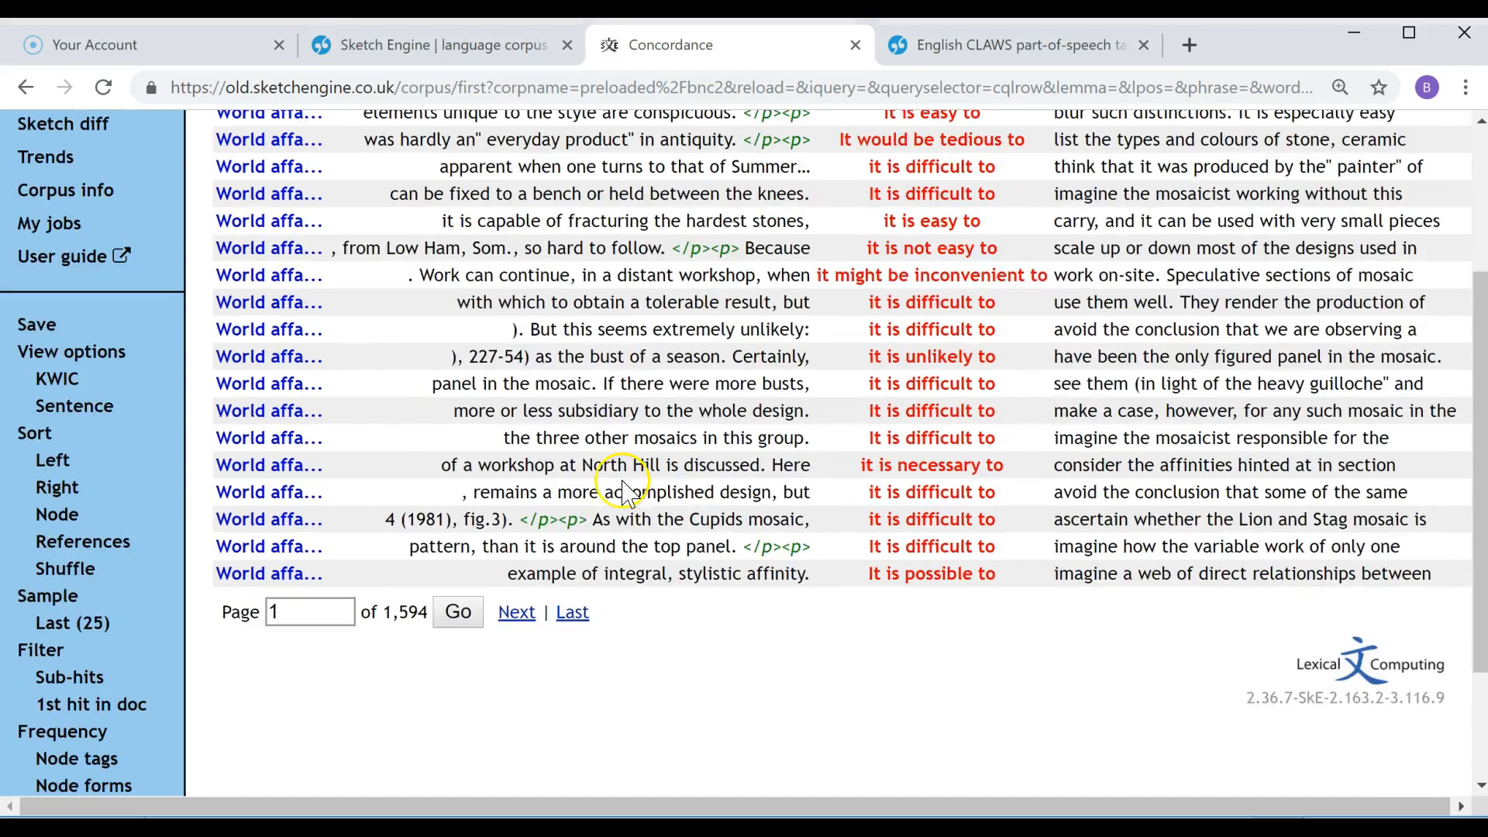
scroll(46, 636, down, 2)
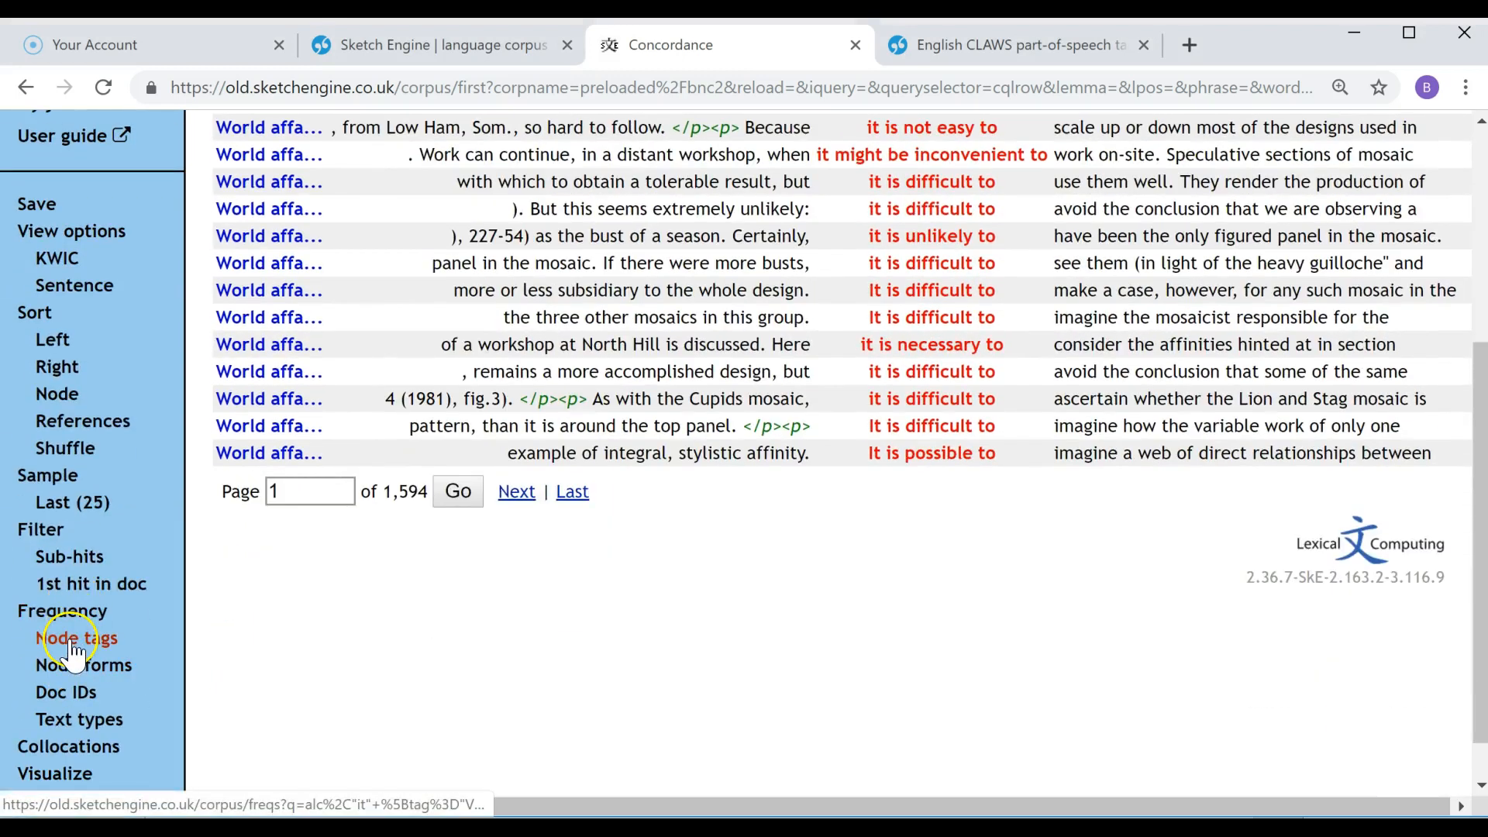
click(65, 665)
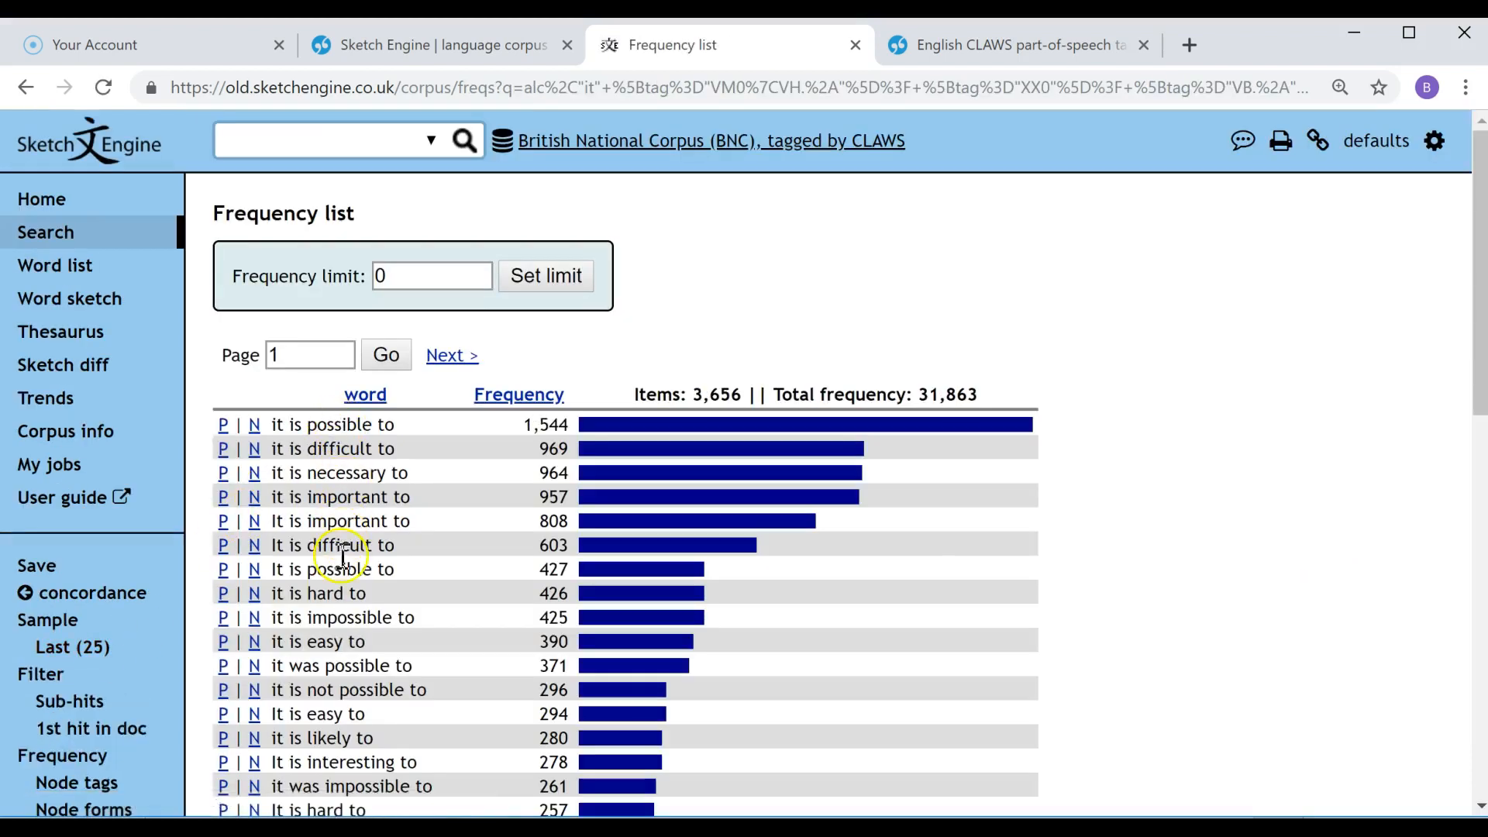
scroll(344, 657, down, 5)
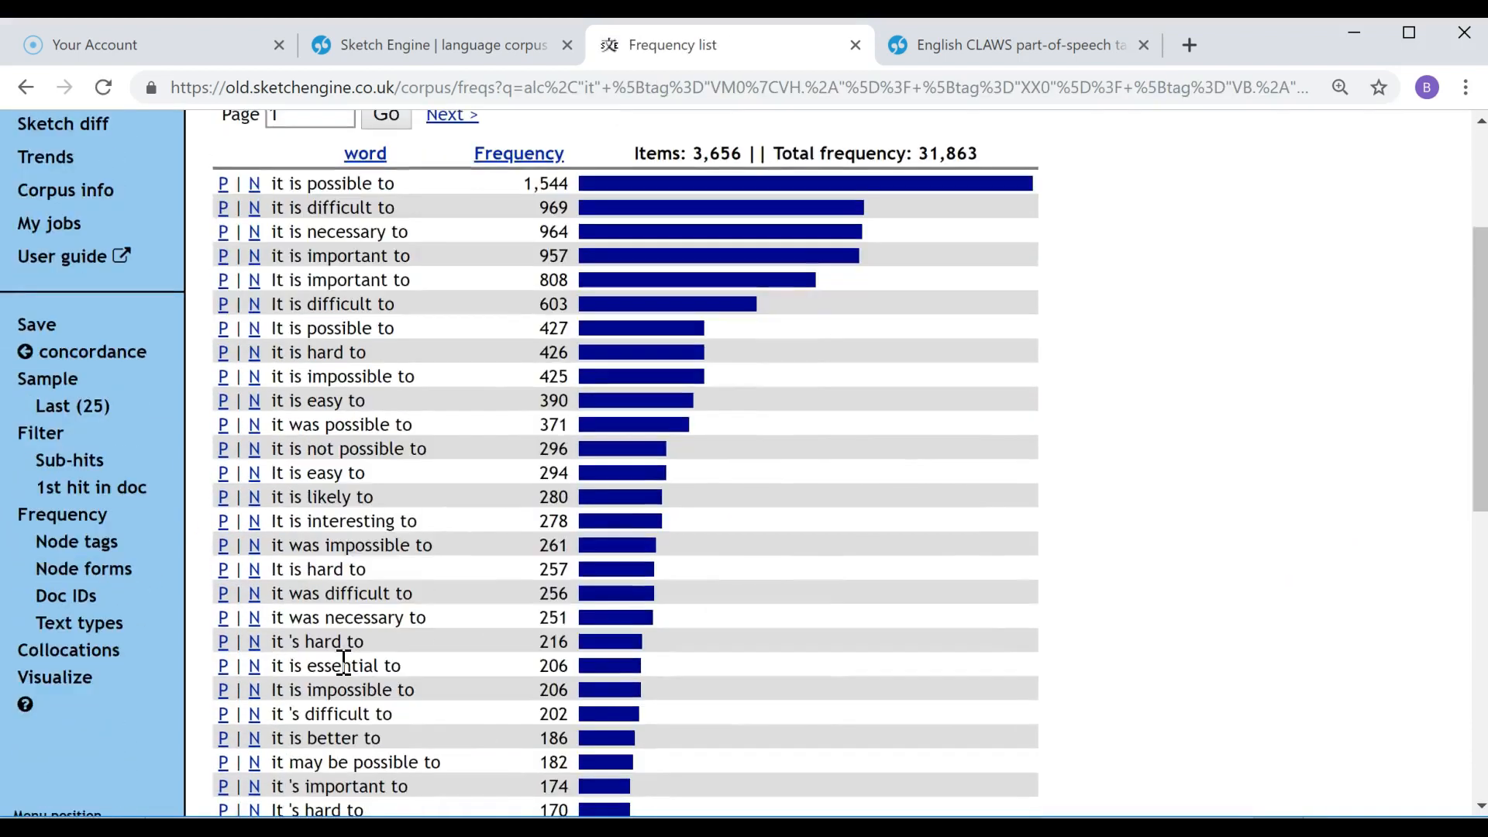
scroll(343, 665, down, 5)
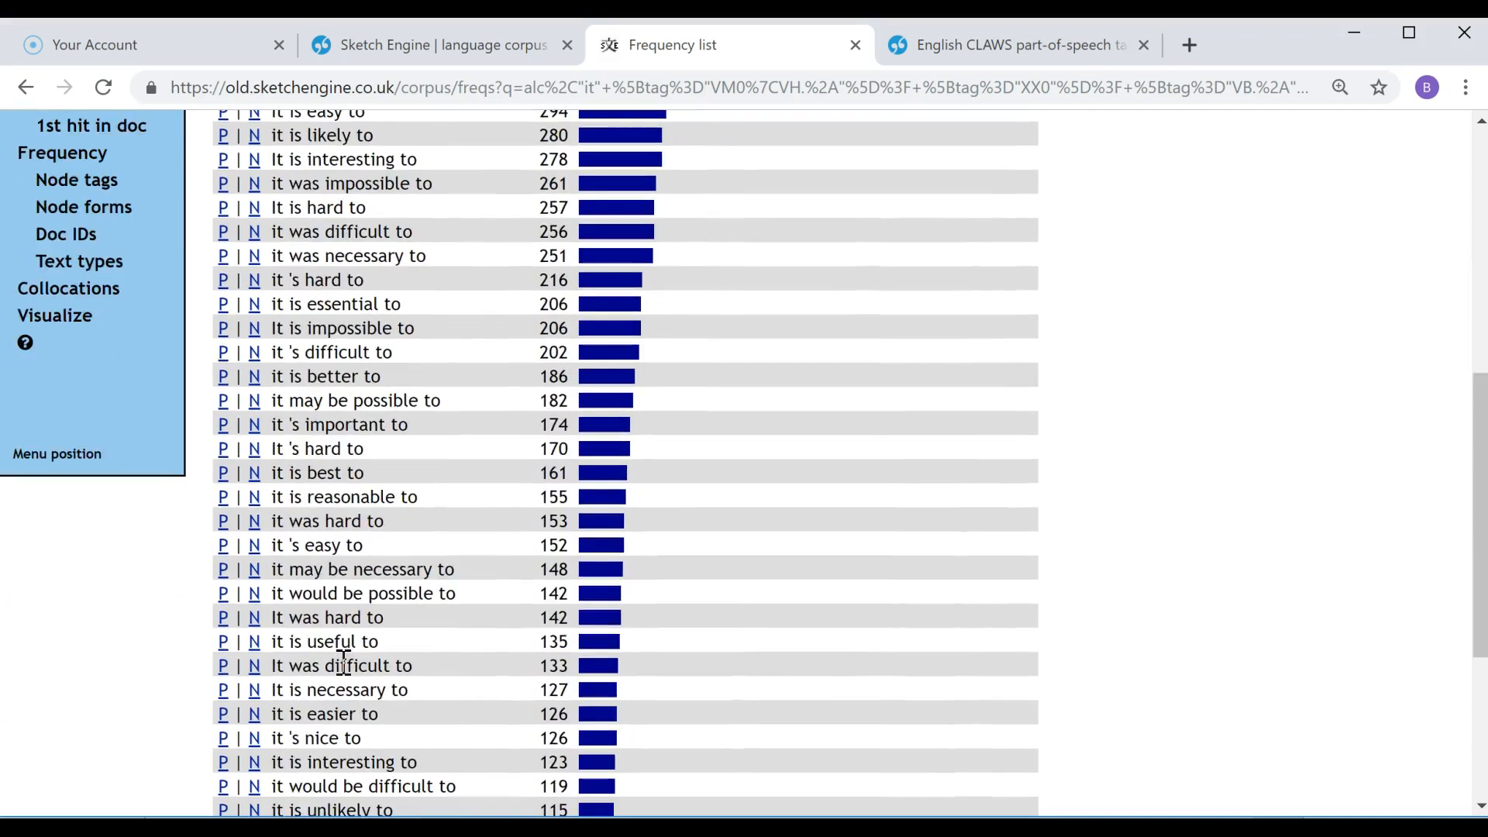
scroll(343, 665, down, 3)
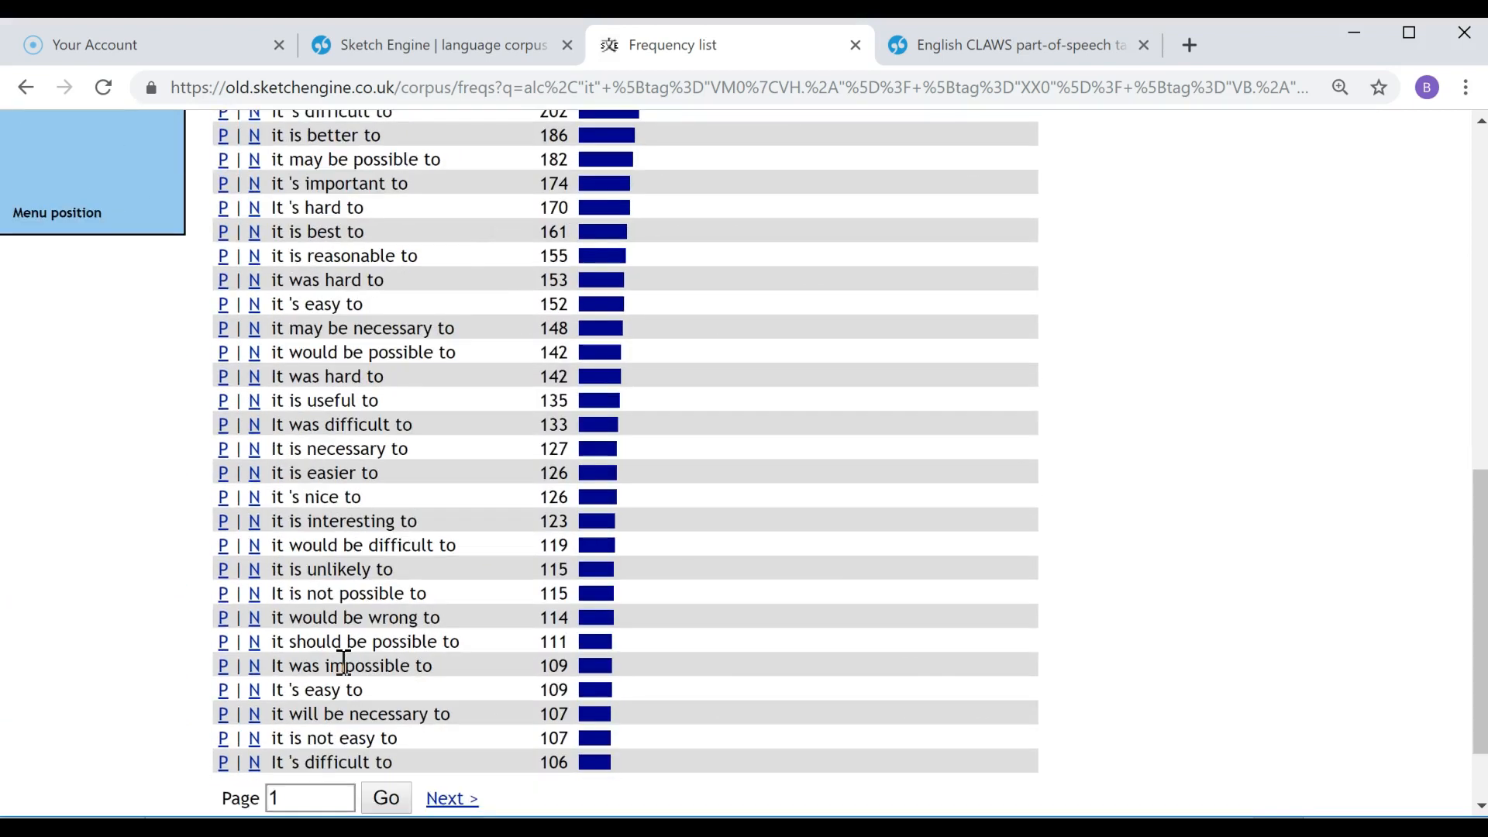
scroll(344, 665, down, 2)
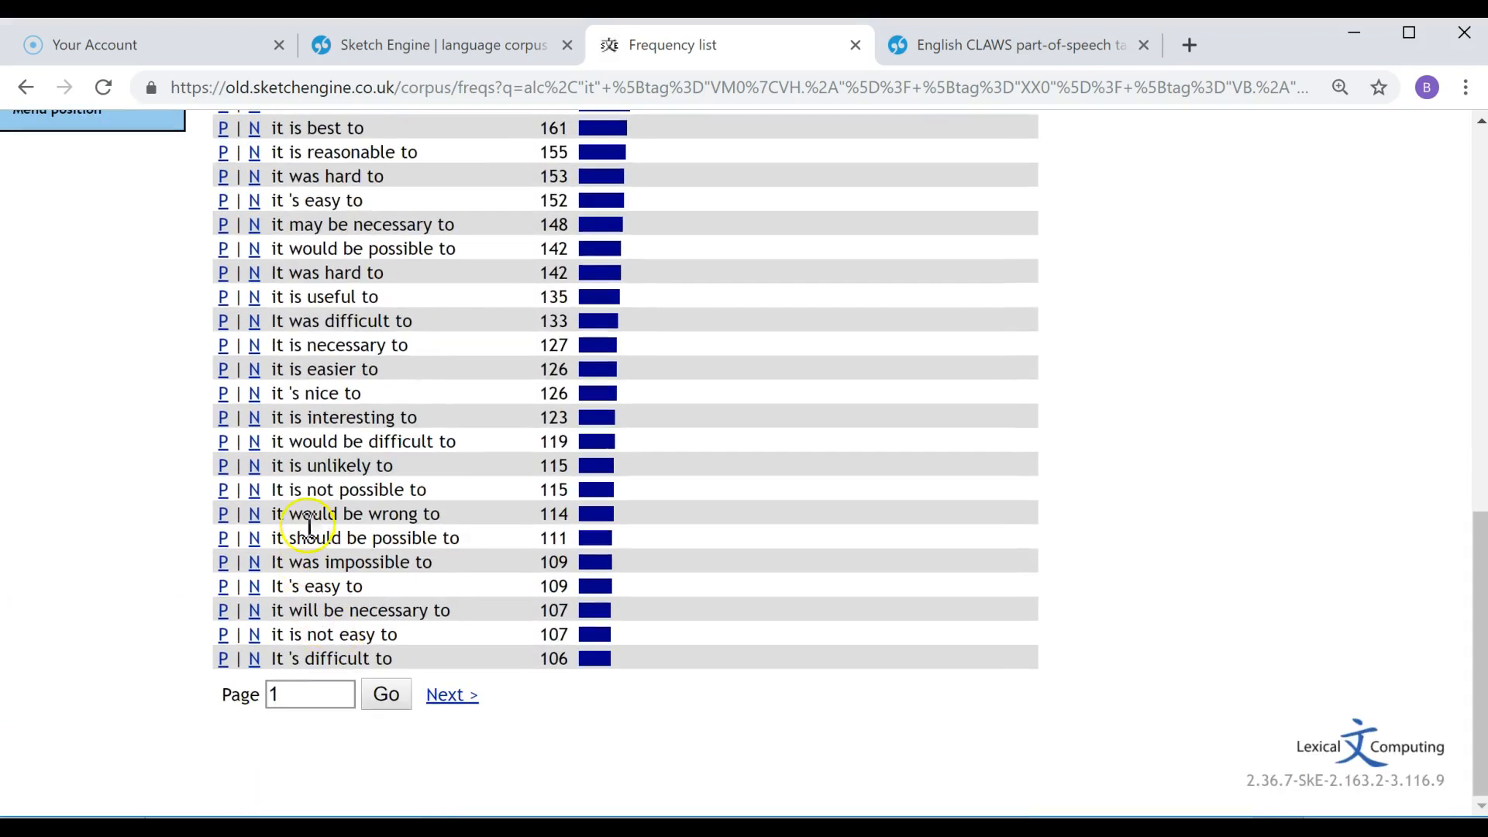